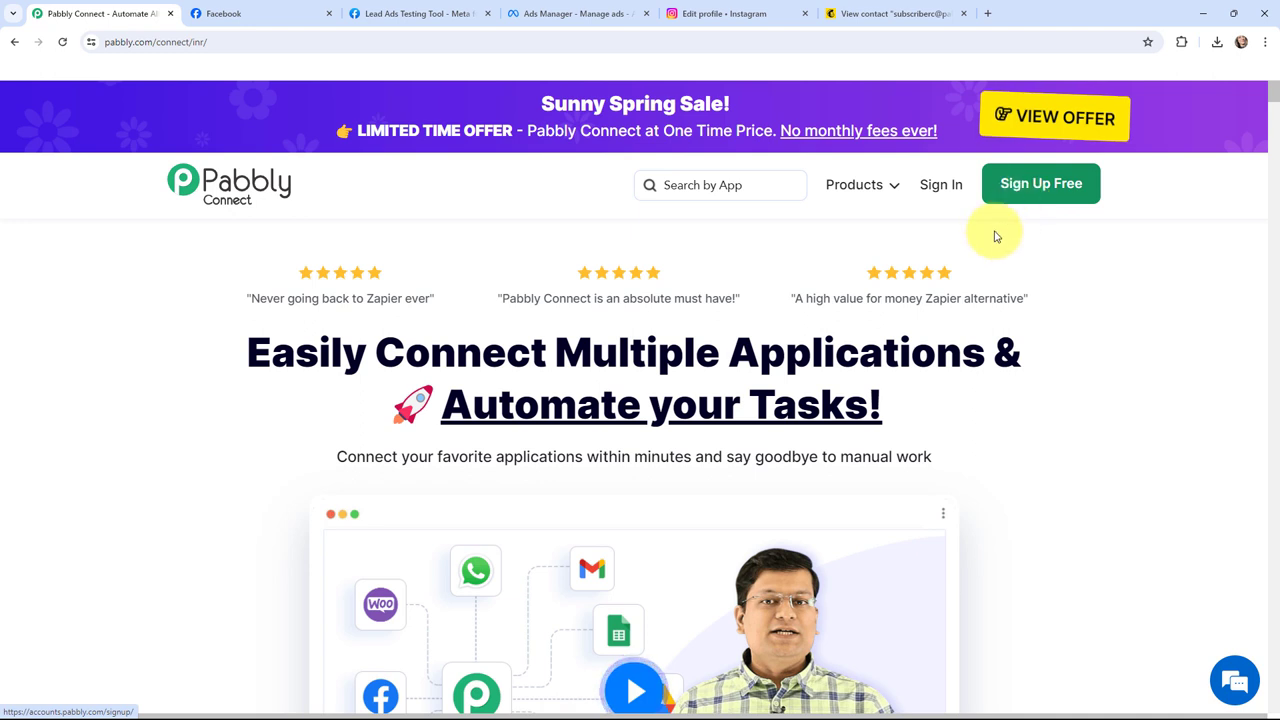
Step: Sign in, open Pabbly Connect, and create the workflow 'Create Mailchimp Subscriber from Instagram Ads'
left_click(943, 184)
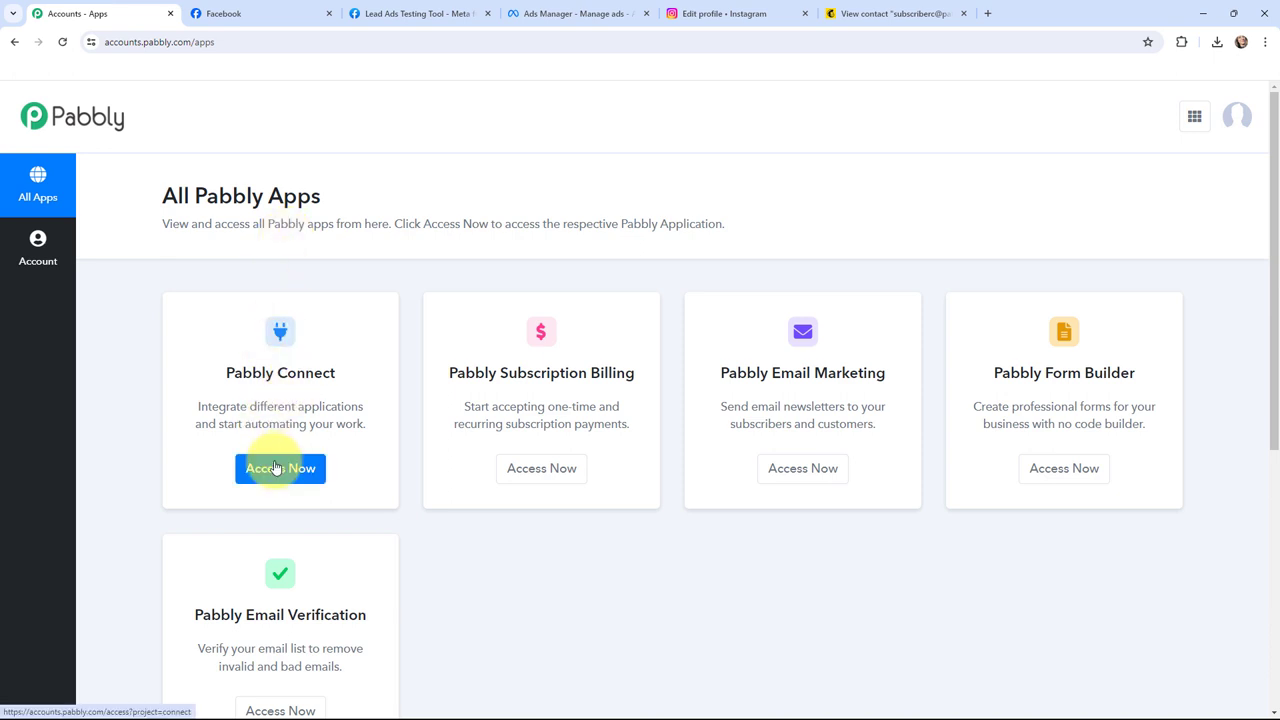
left_click(276, 468)
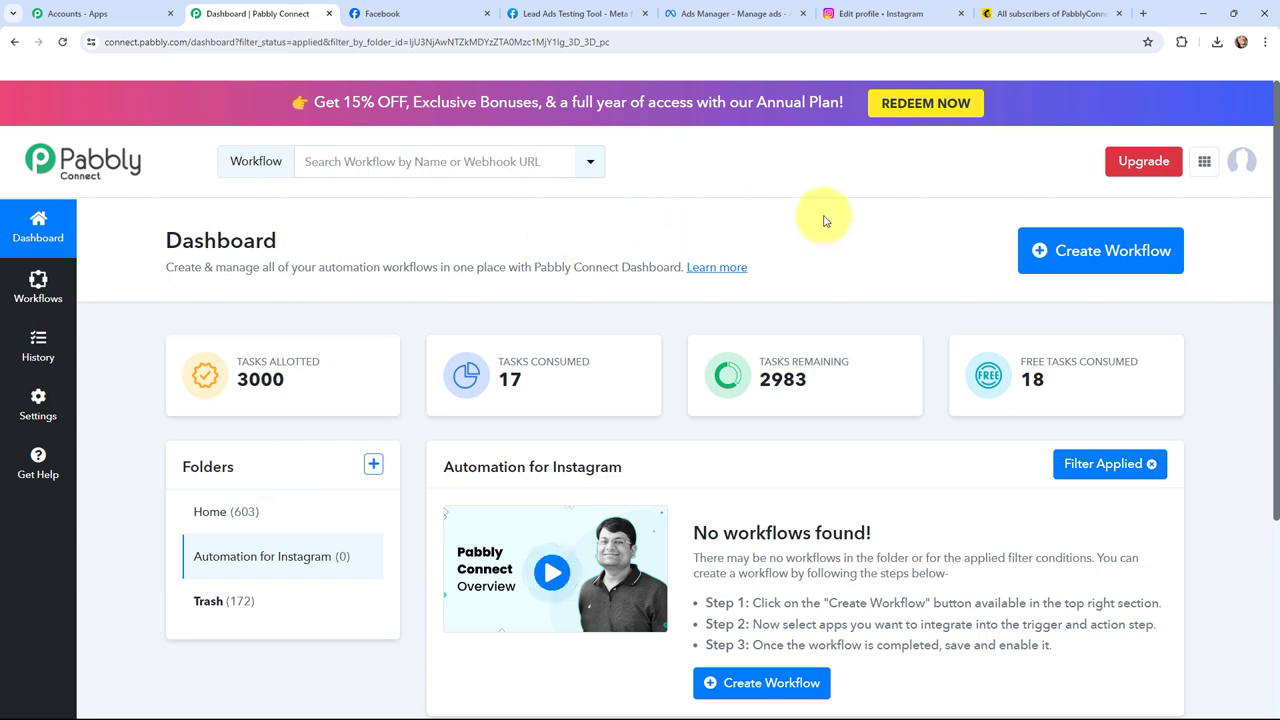
left_click(1096, 253)
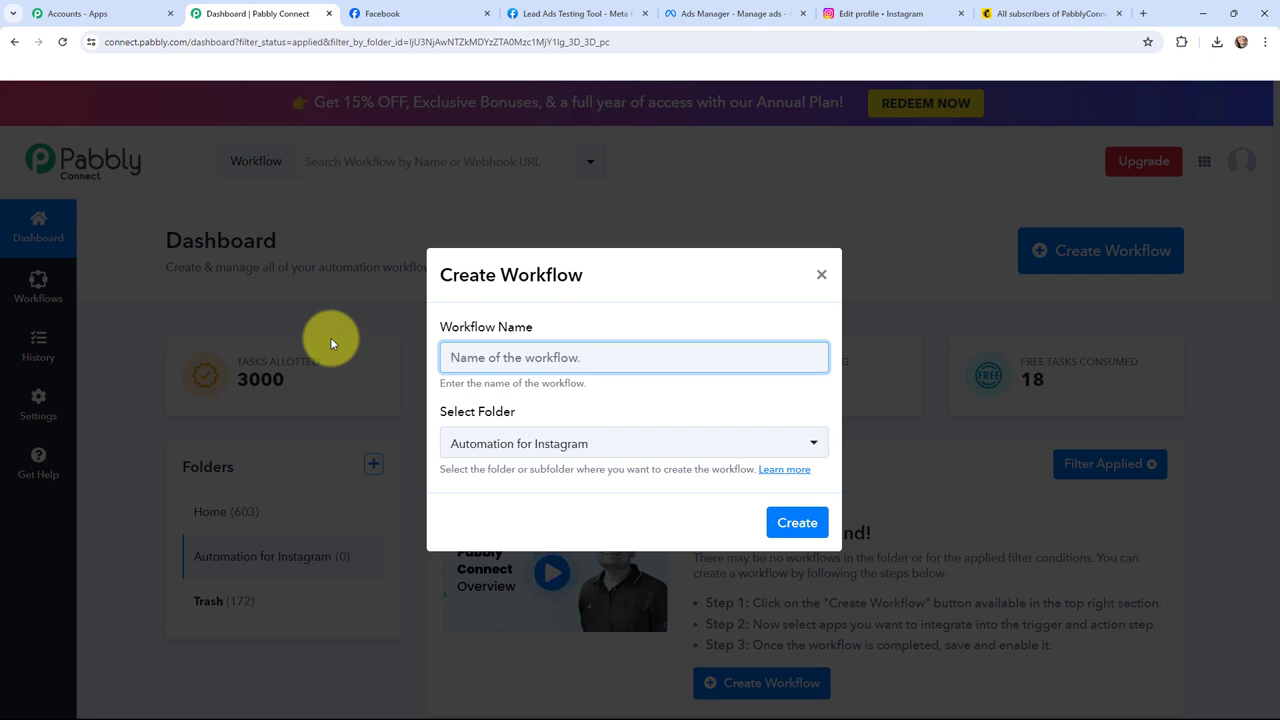
type("Create Mailchimp Subscriber from Instagram Ads")
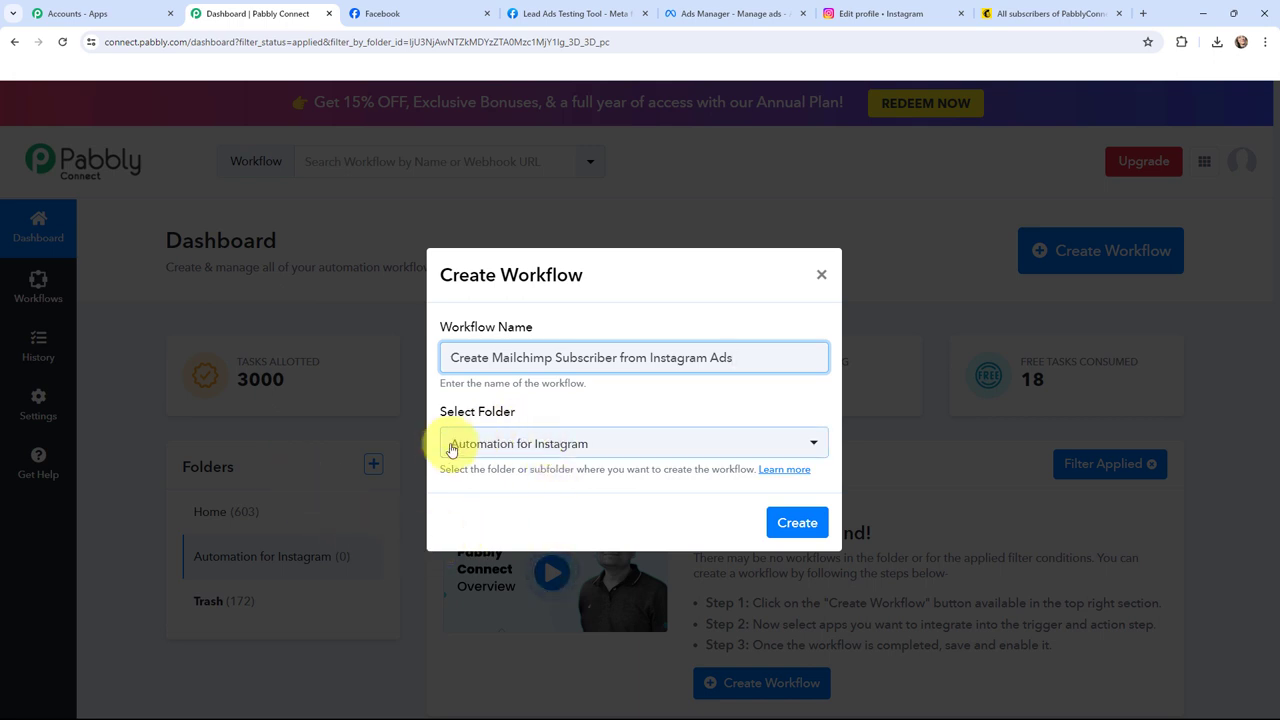
left_click(797, 523)
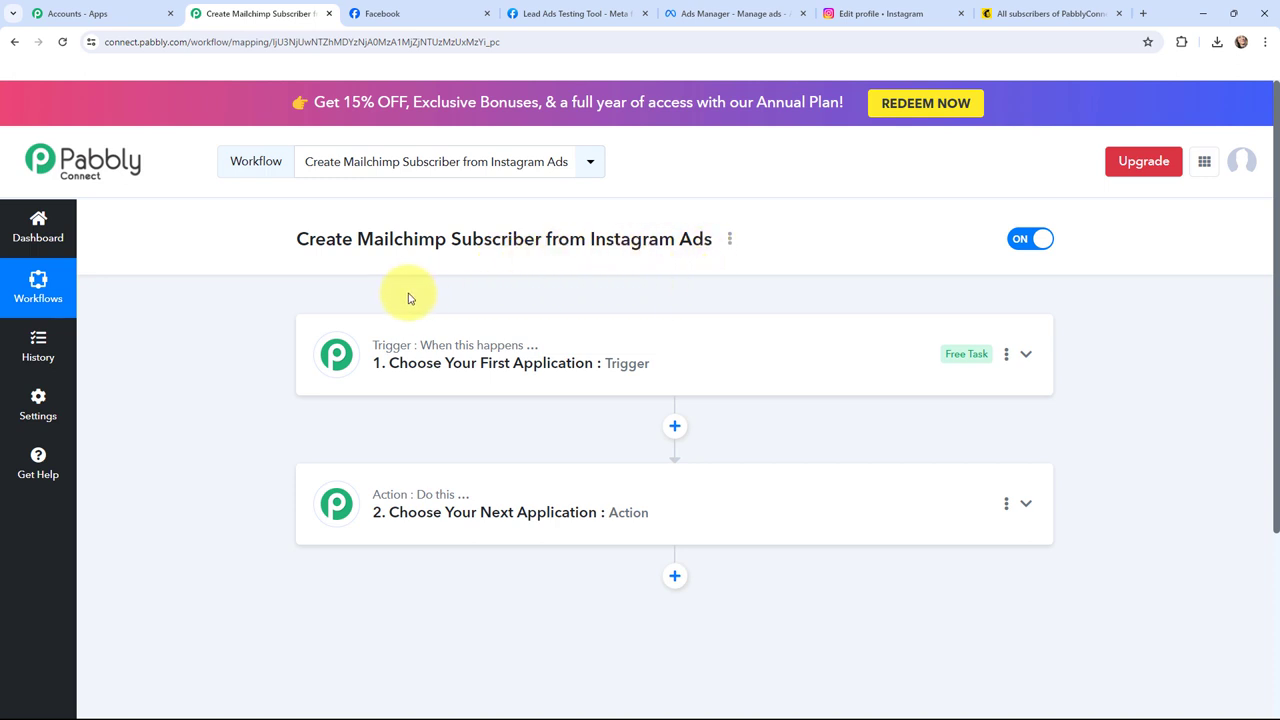
Step: Set the trigger app to Instagram Lead Ads with the New Lead (Instant) event
left_click(330, 370)
left_click(357, 459)
type("instag")
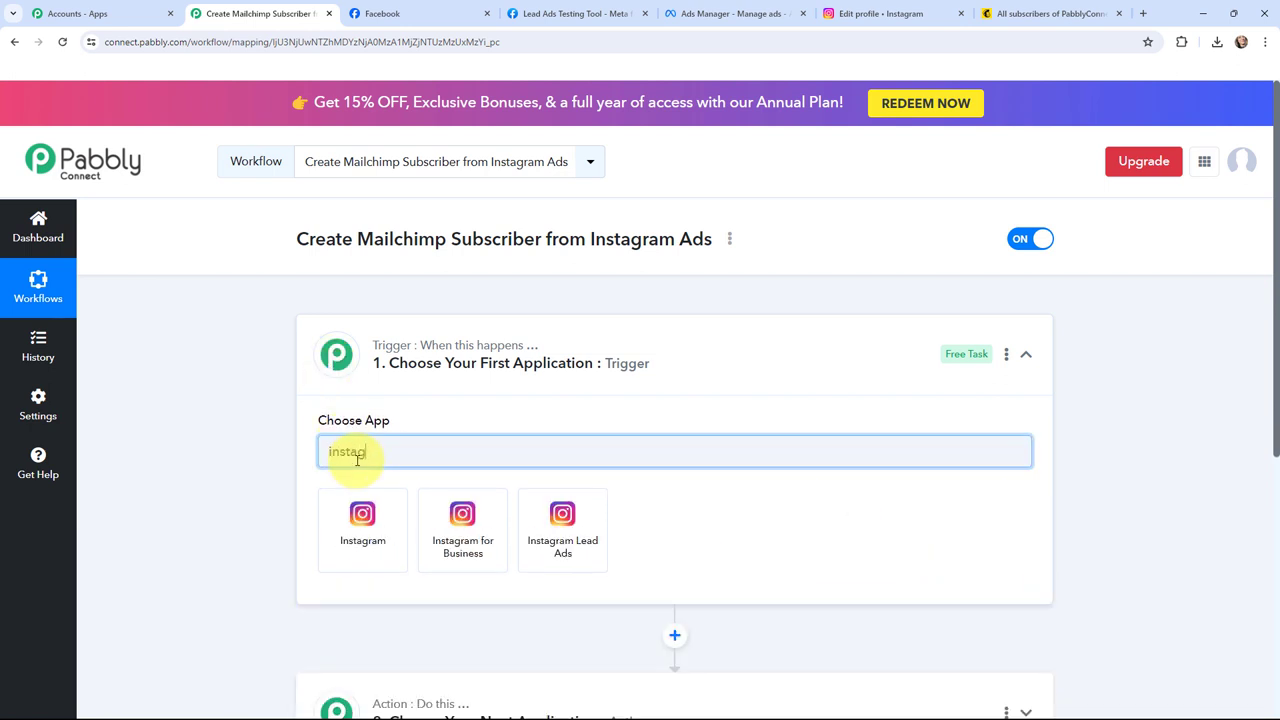
left_click(559, 515)
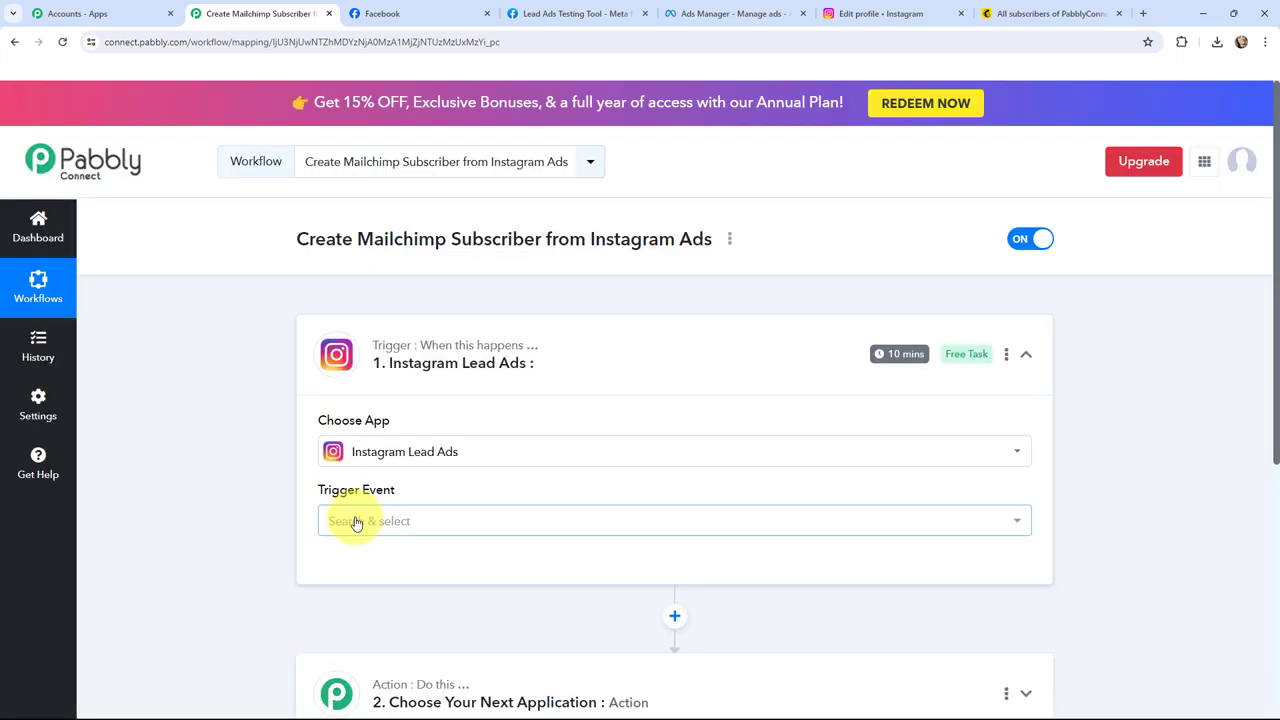
left_click(360, 520)
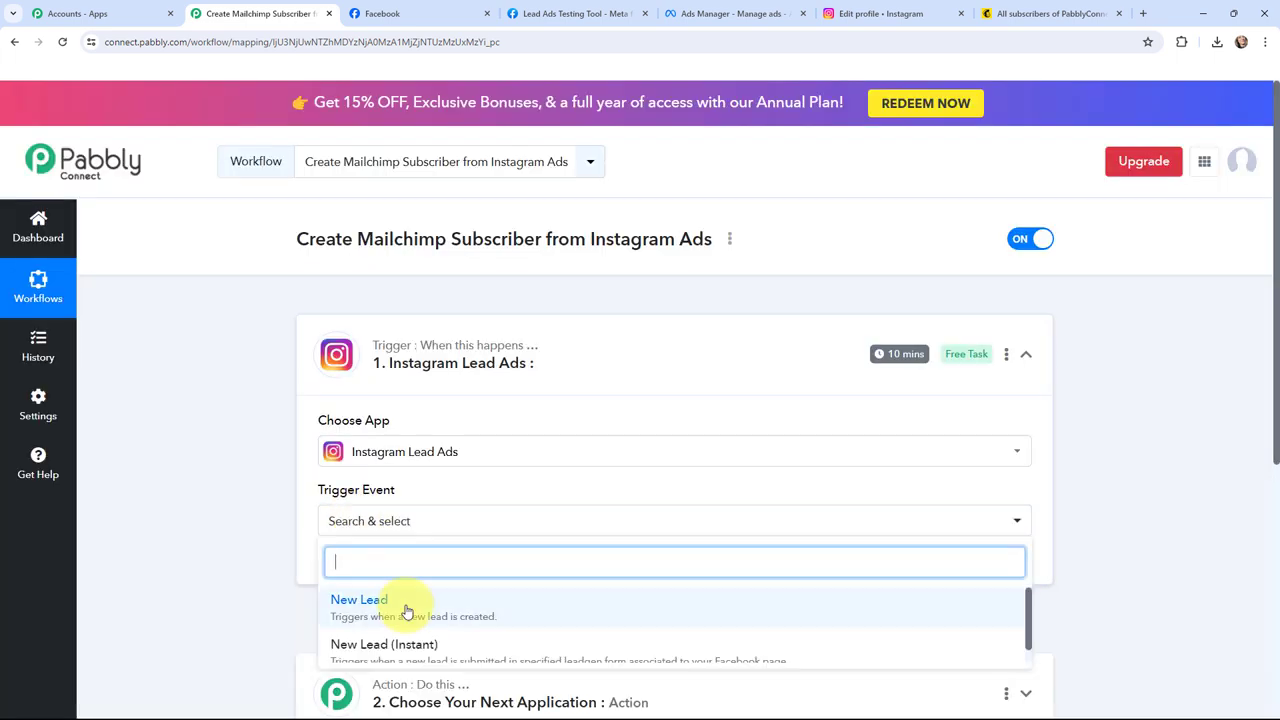
scroll(408, 613, "down", 1)
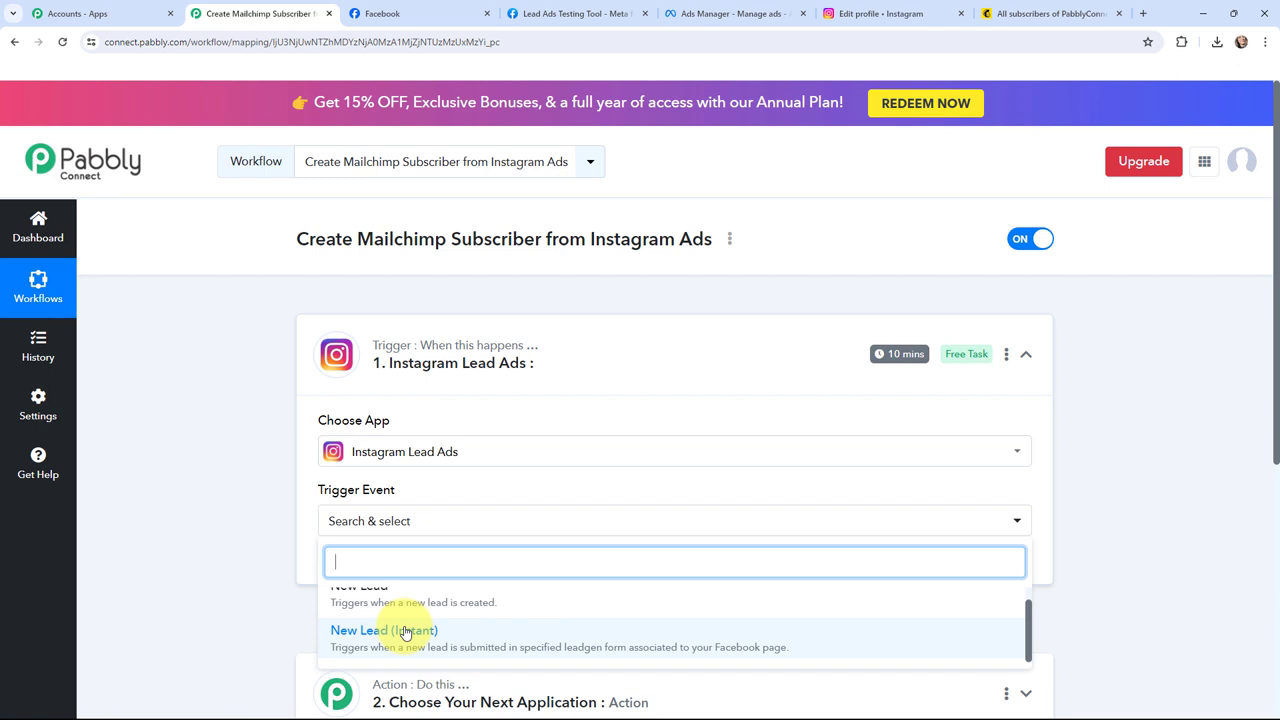
left_click(470, 636)
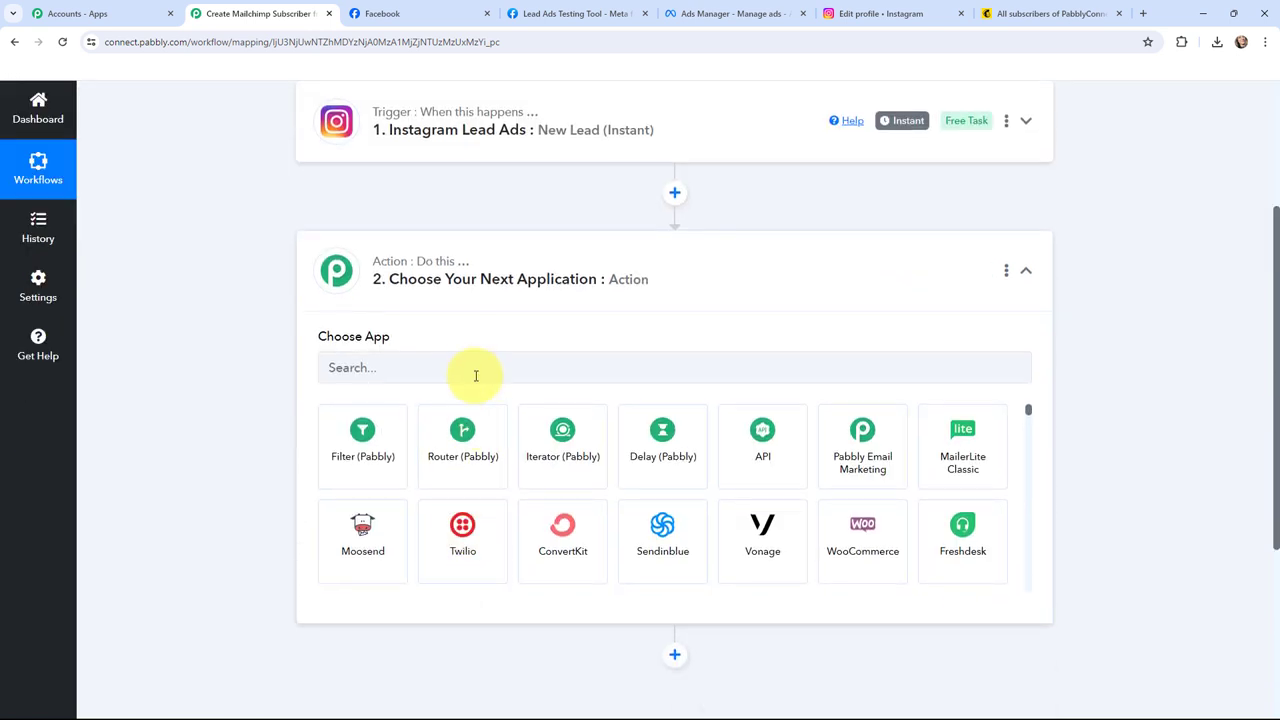
Step: Set the action to Mailchimp's Add New Member with Custom Fields, then go to Ads Manager
left_click(476, 371)
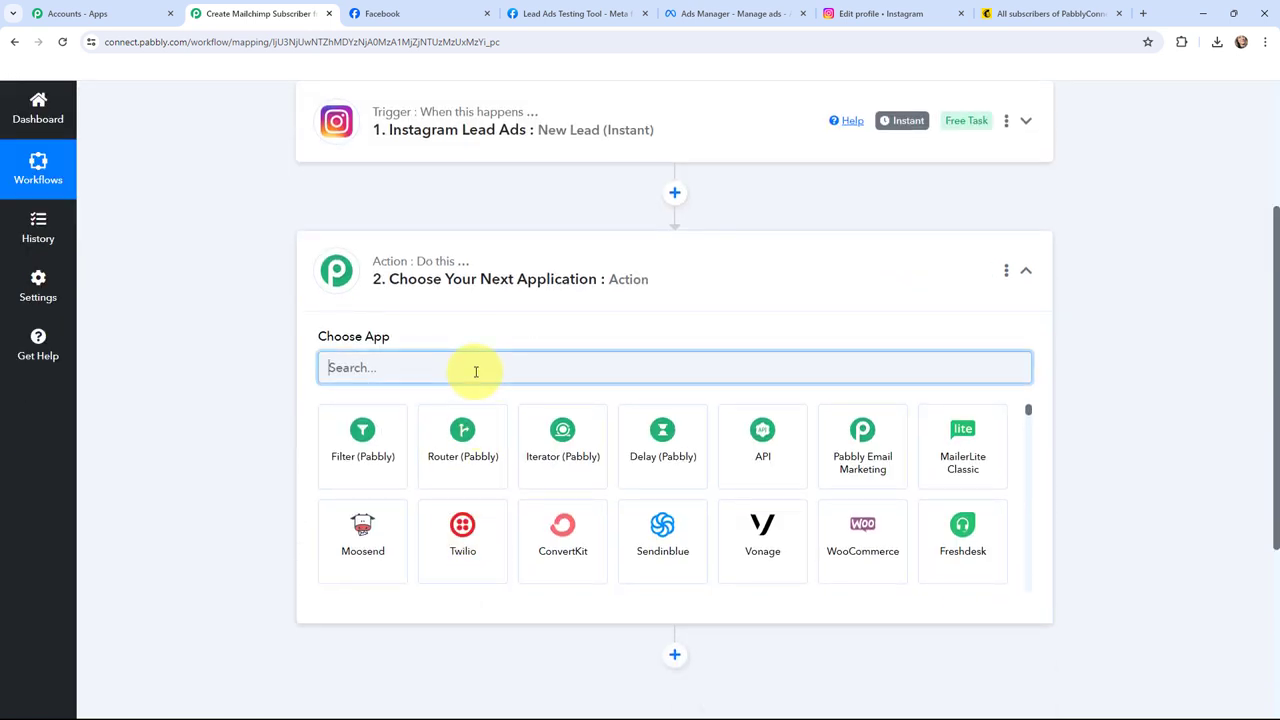
type("mailchimp")
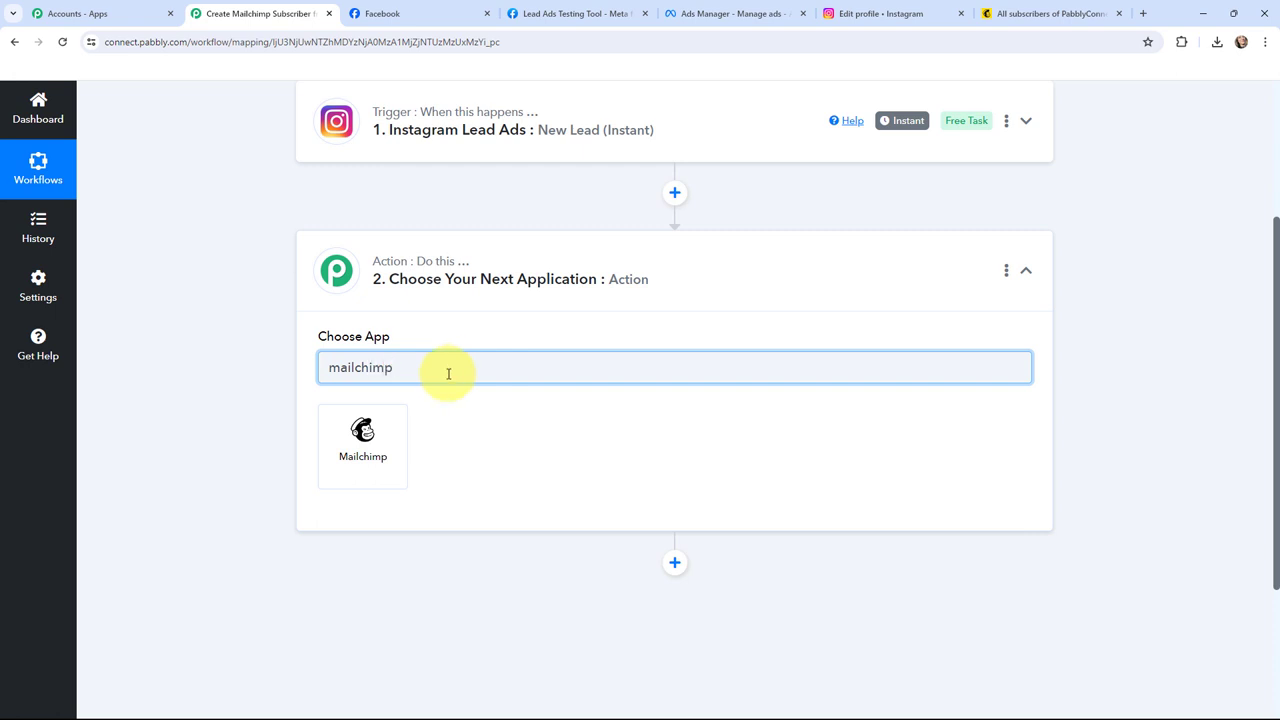
left_click(365, 428)
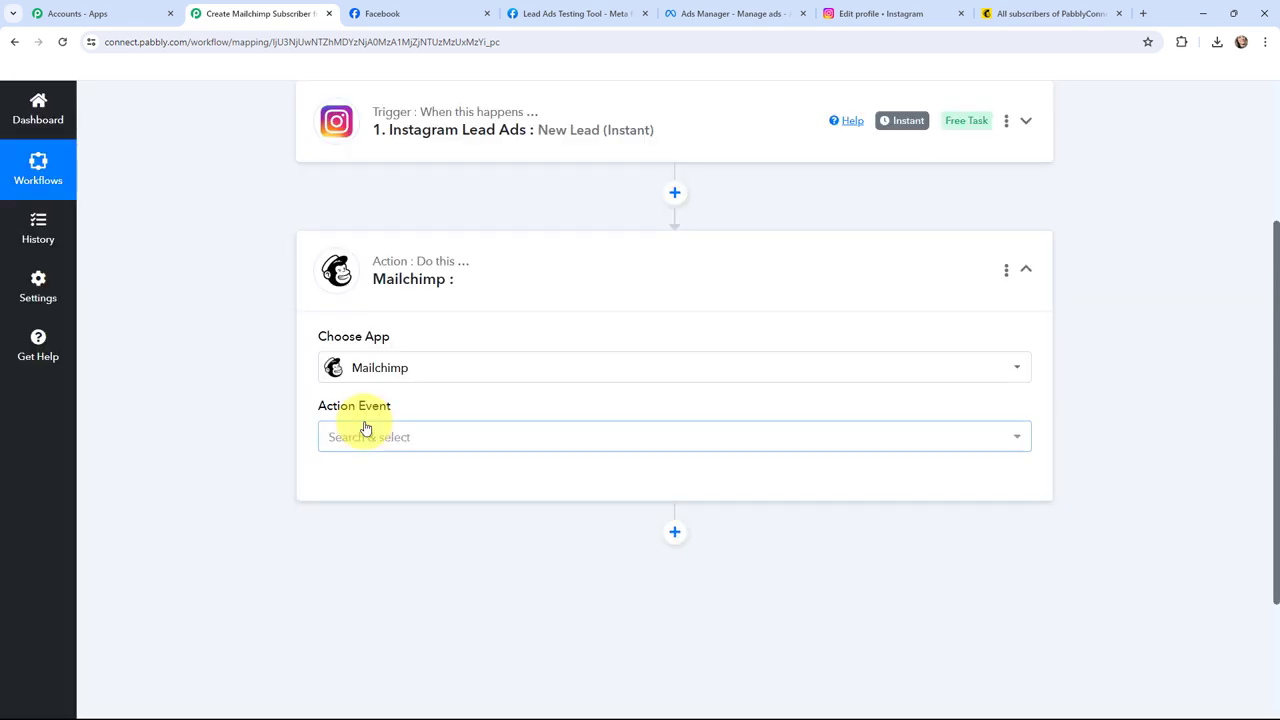
left_click(372, 441)
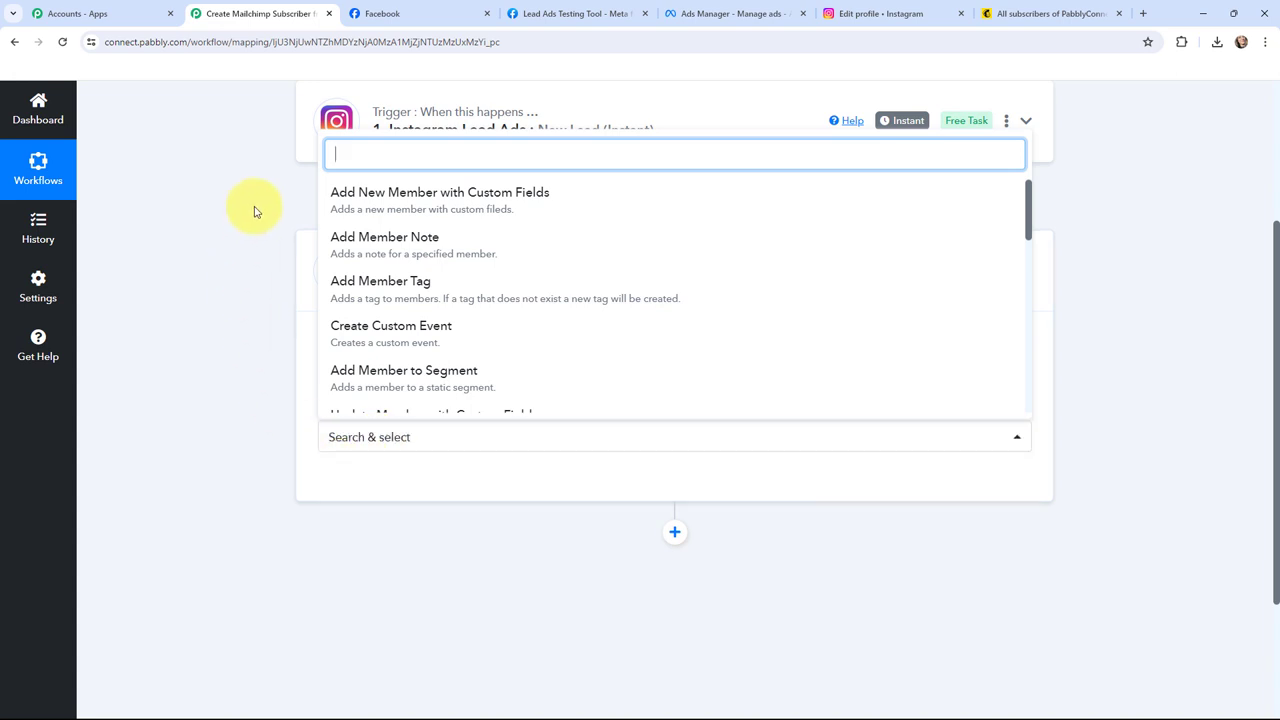
left_click(508, 196)
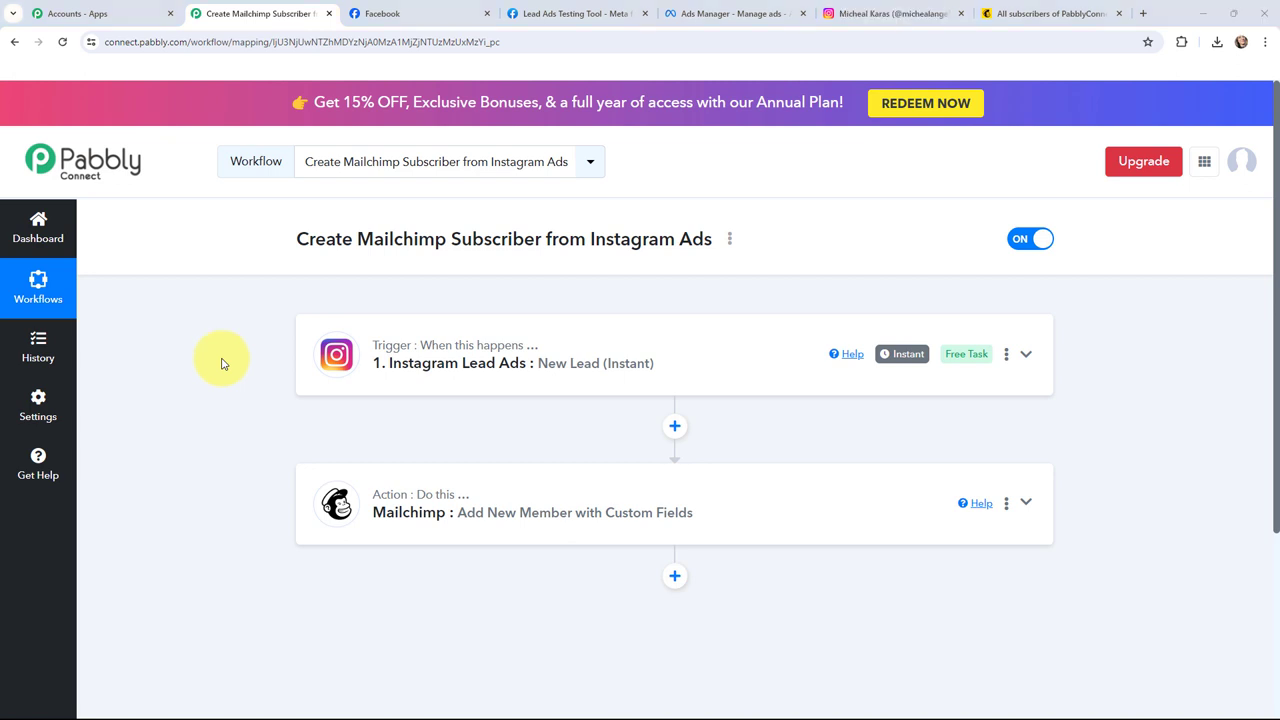
left_click(690, 13)
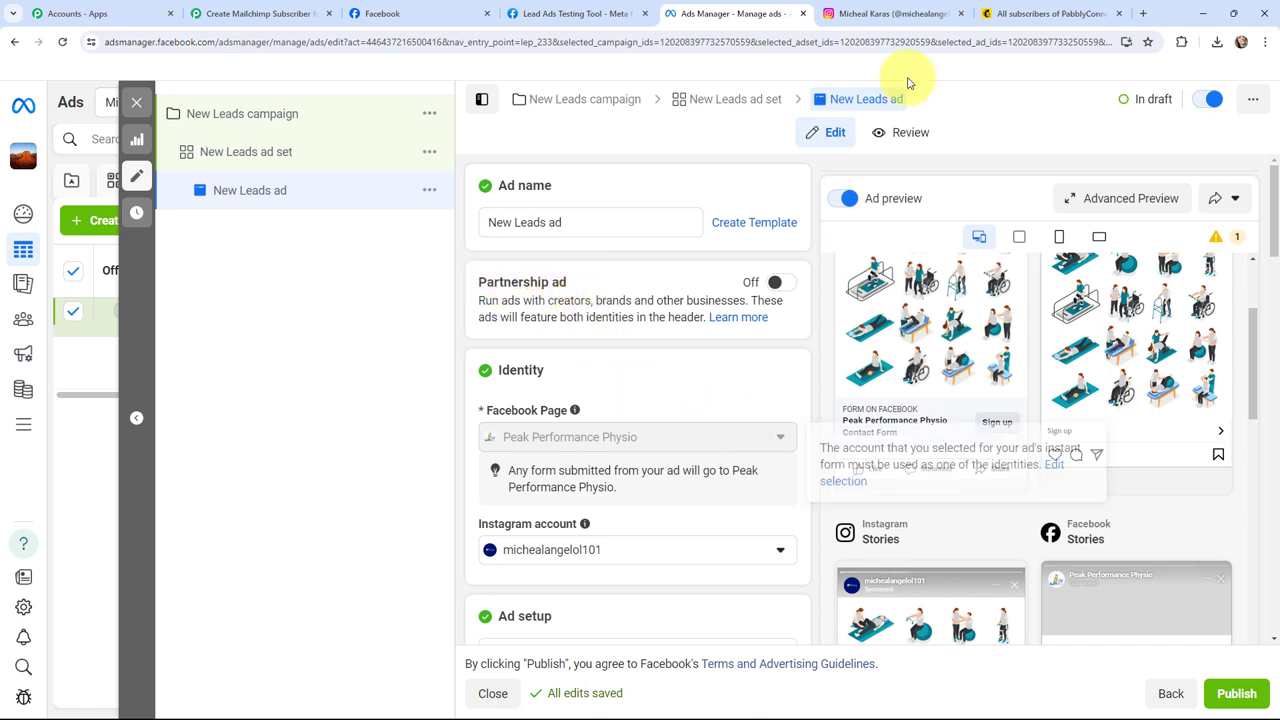
Step: View the linked Instagram profile, then the Peak Performance Physio Facebook Page
left_click(921, 13)
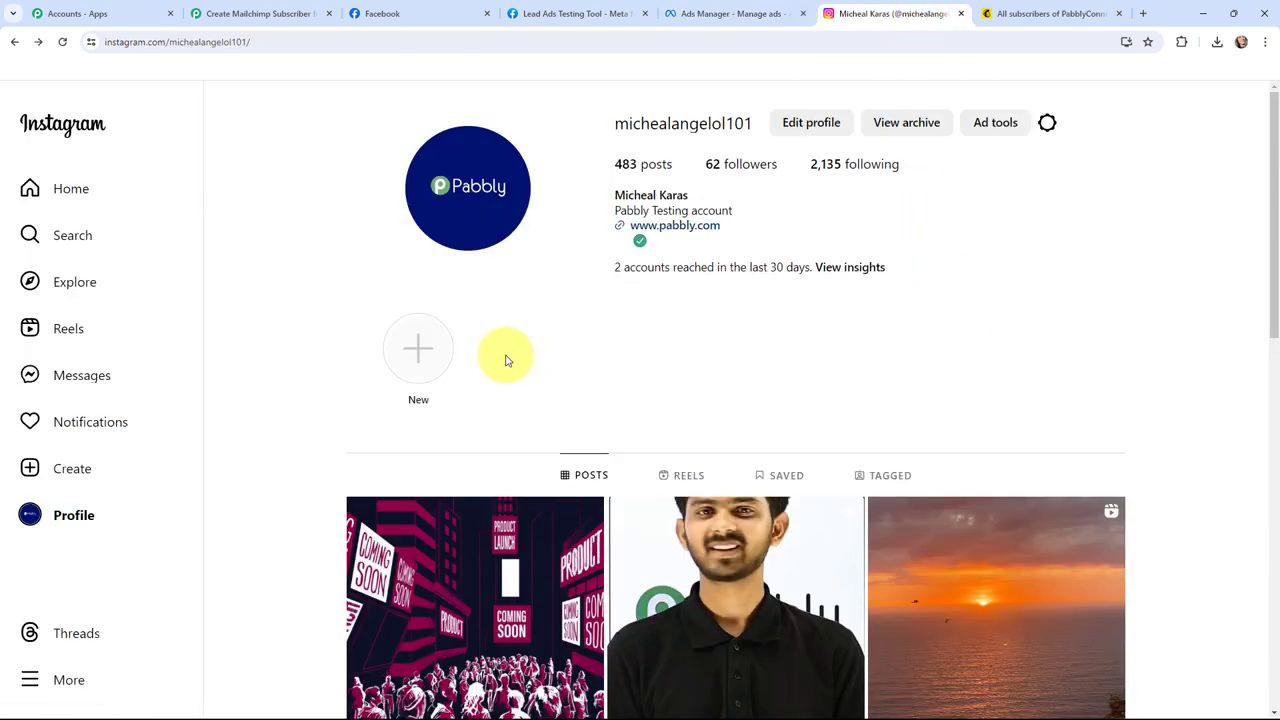
left_click(415, 8)
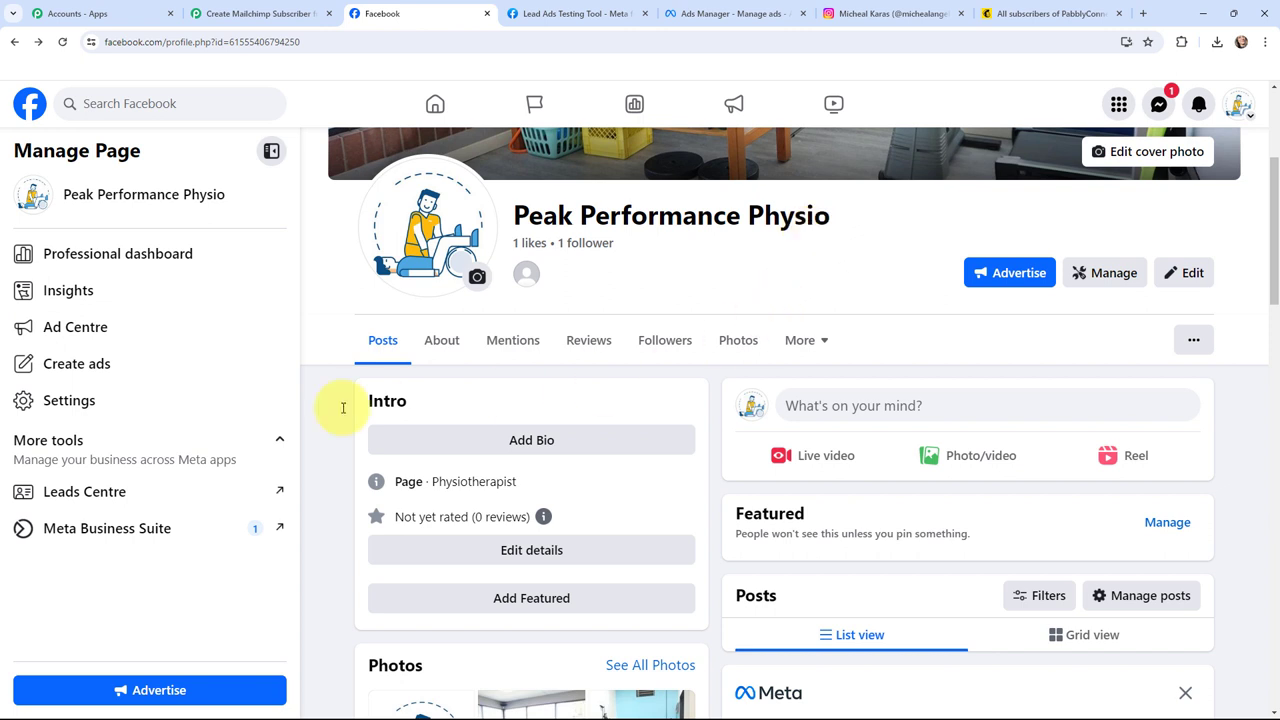
Step: Confirm Instagram appears under the Page's Linked accounts, then return to the Ads Manager list
left_click(90, 405)
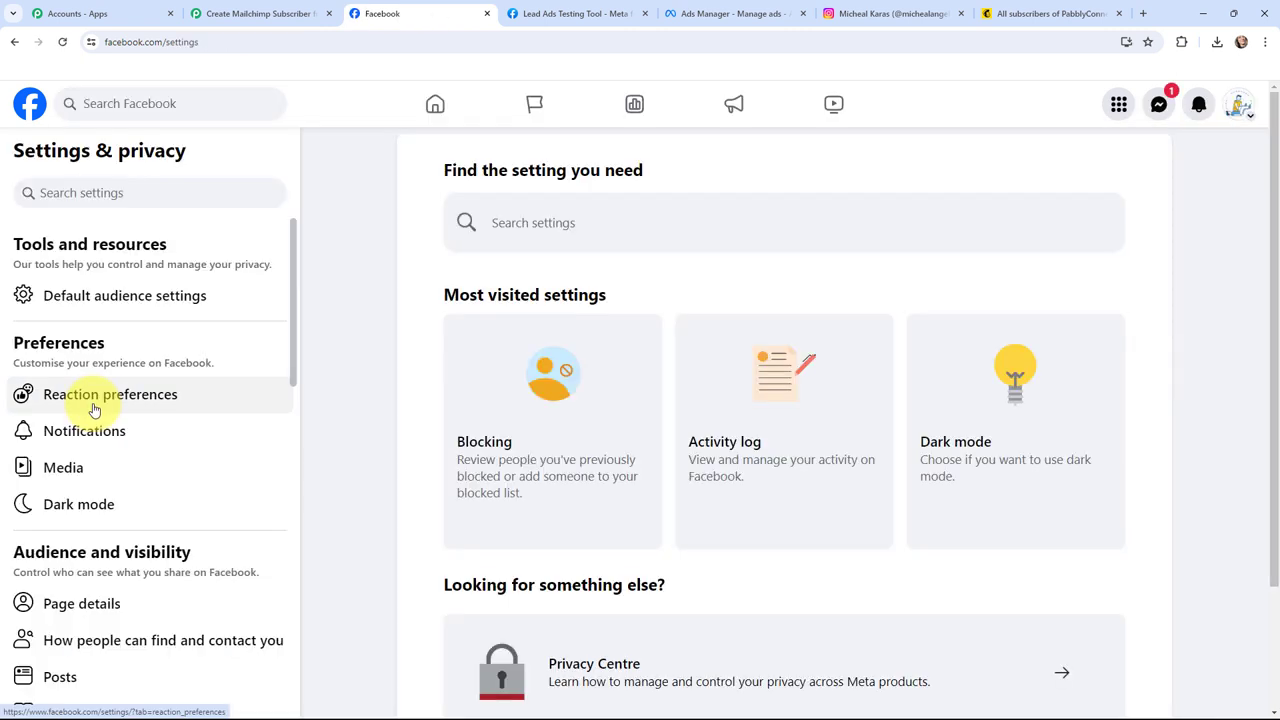
scroll(93, 408, "down", 6)
left_click(95, 430)
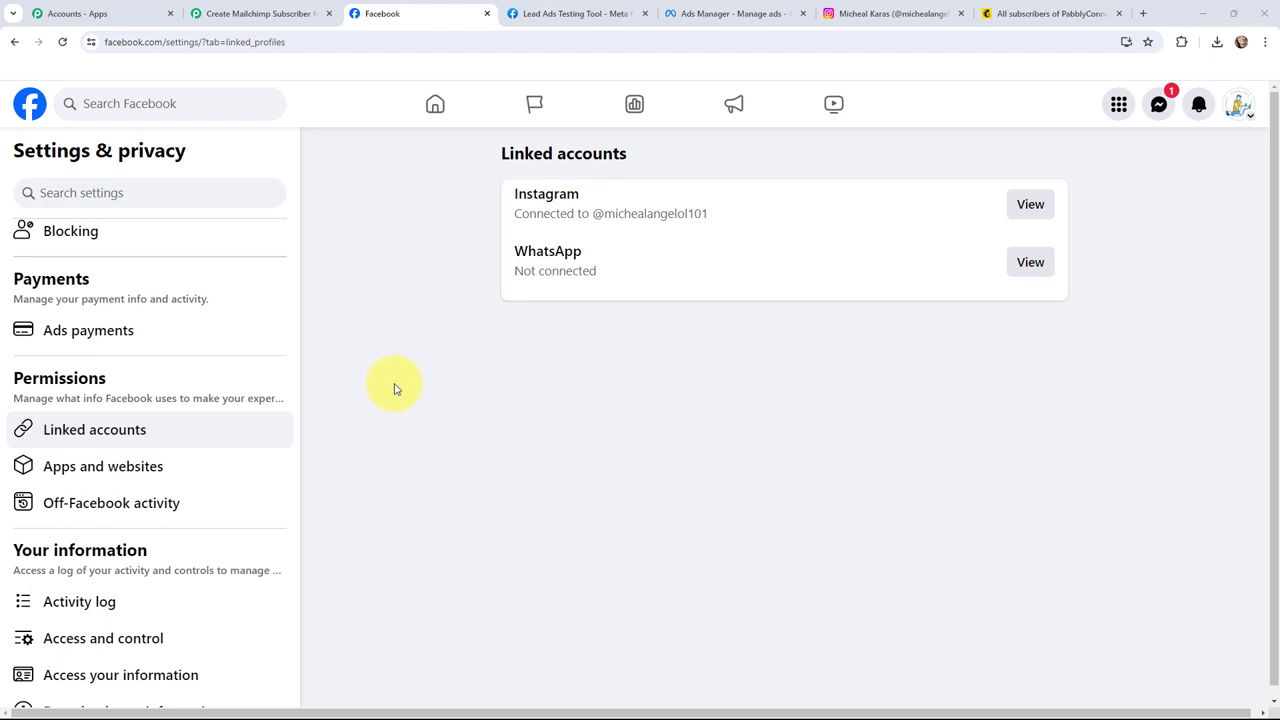
left_click(762, 12)
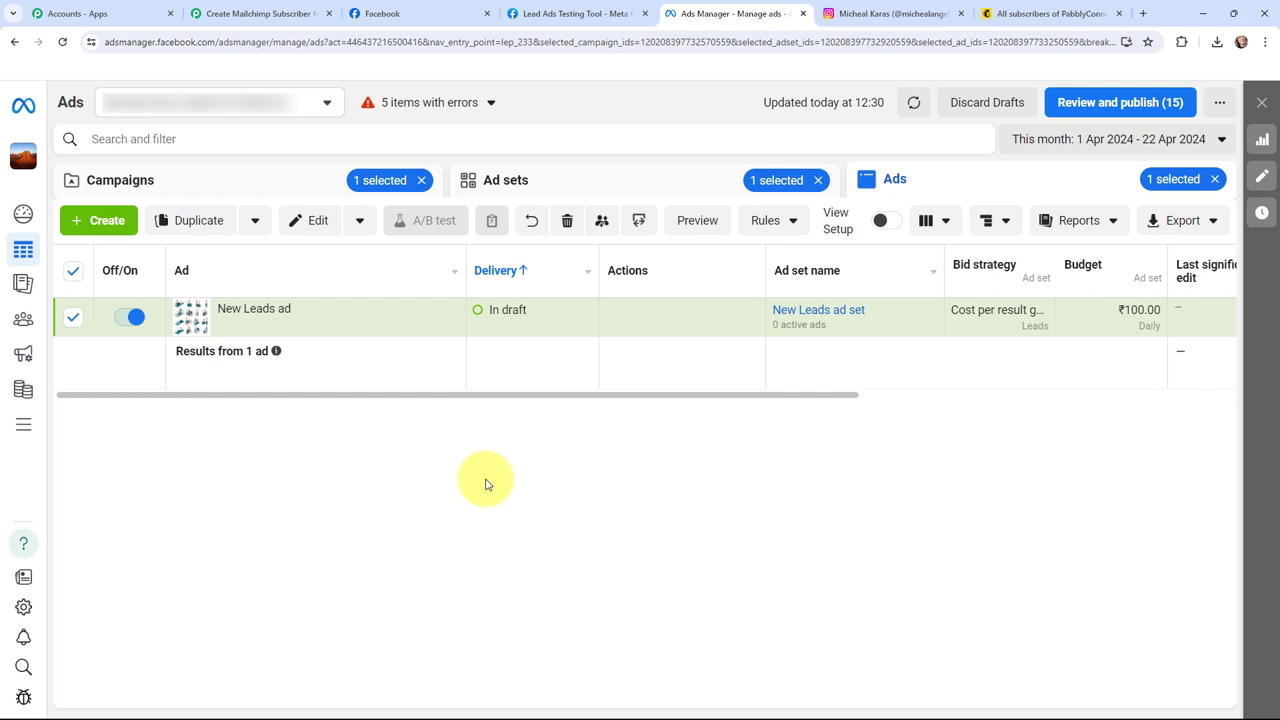
Step: Open and review the New Leads draft ad, then switch to the Lead Ads Testing Tool
mouse_move(262, 310)
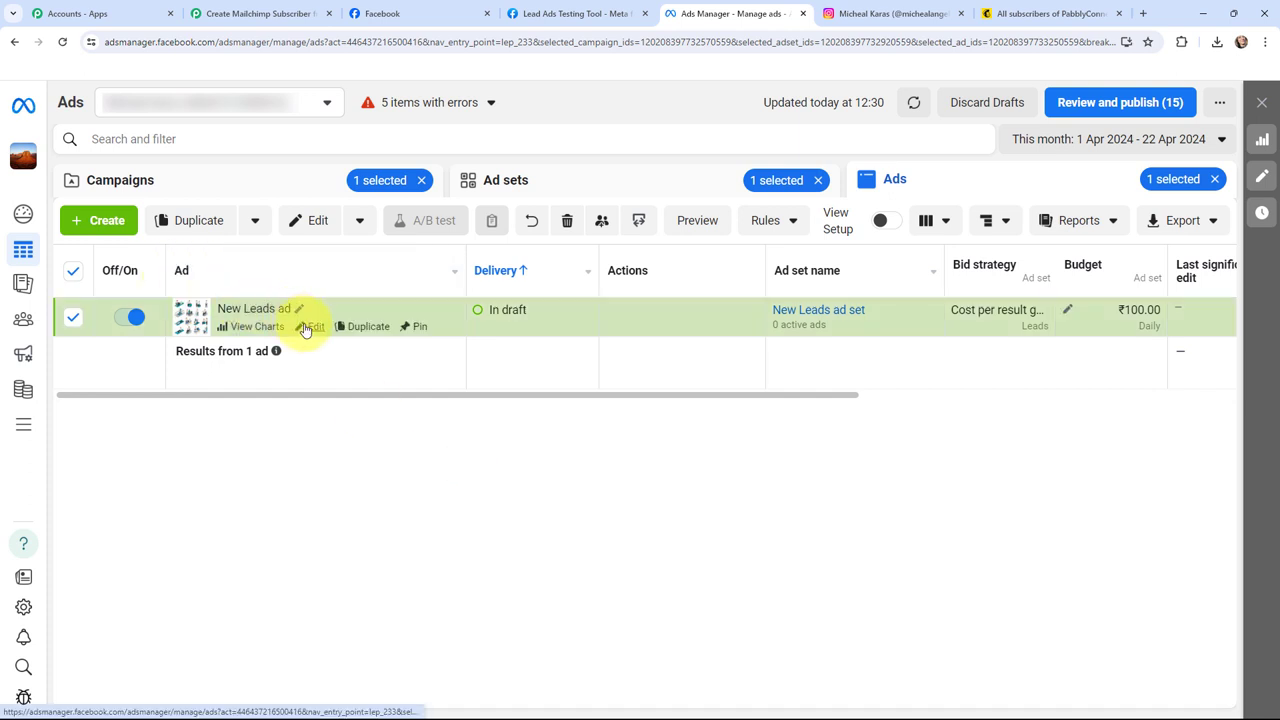
left_click(306, 330)
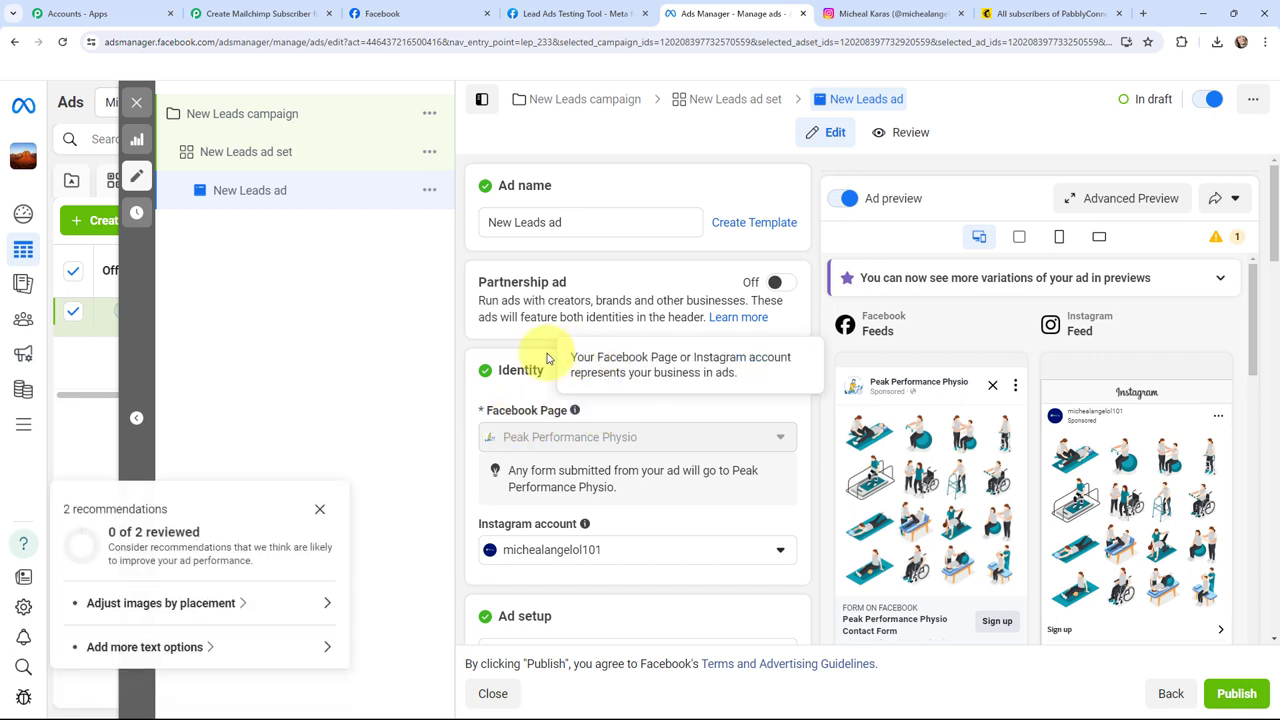
left_click(320, 509)
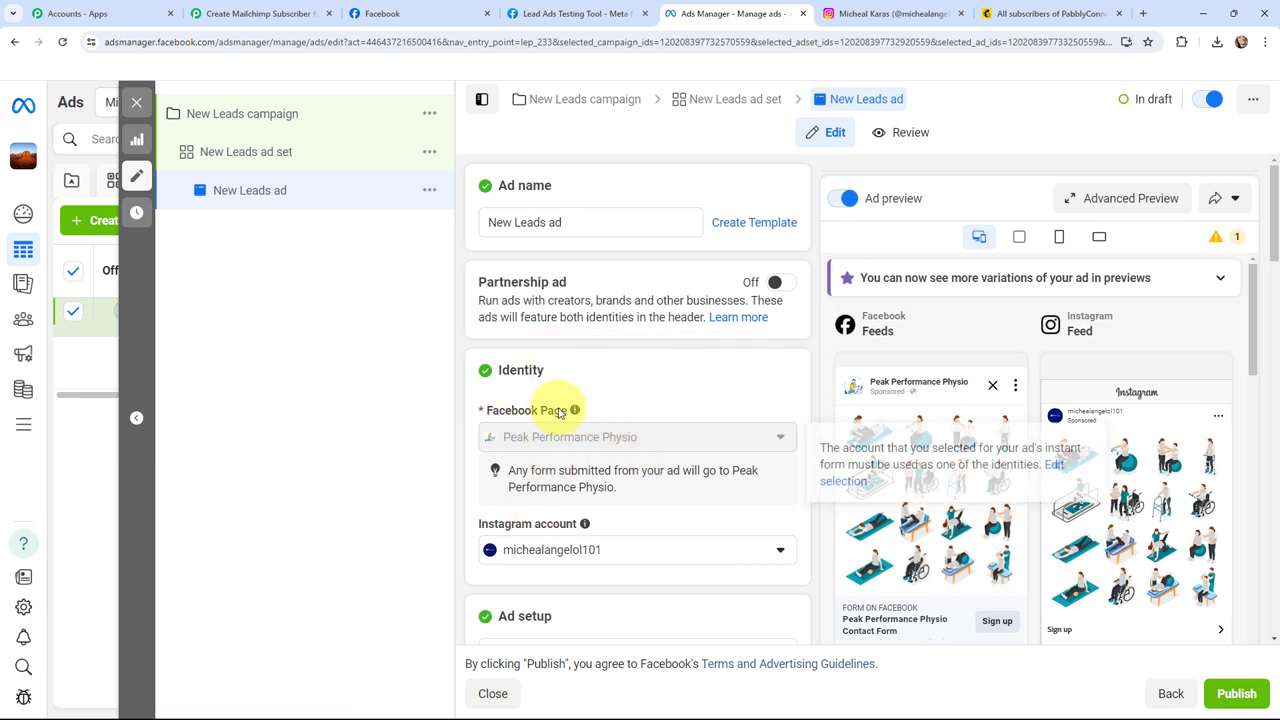
mouse_move(557, 447)
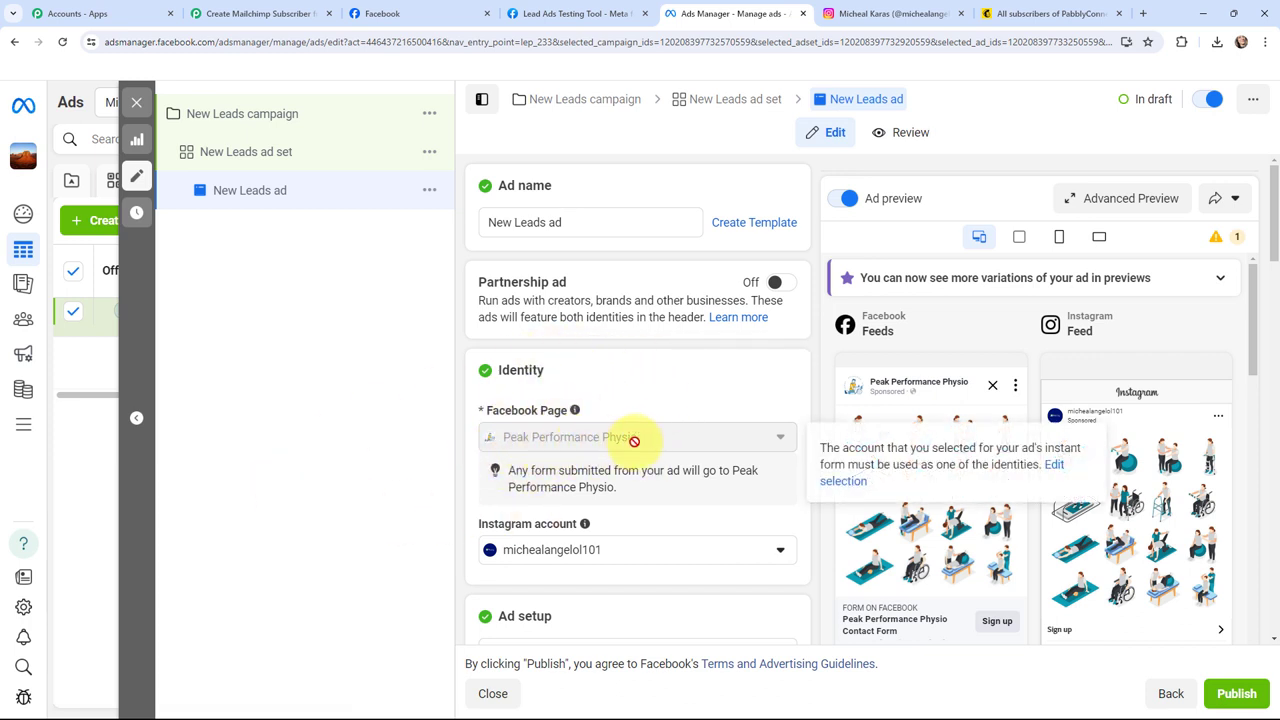
scroll(646, 400, "down", 1)
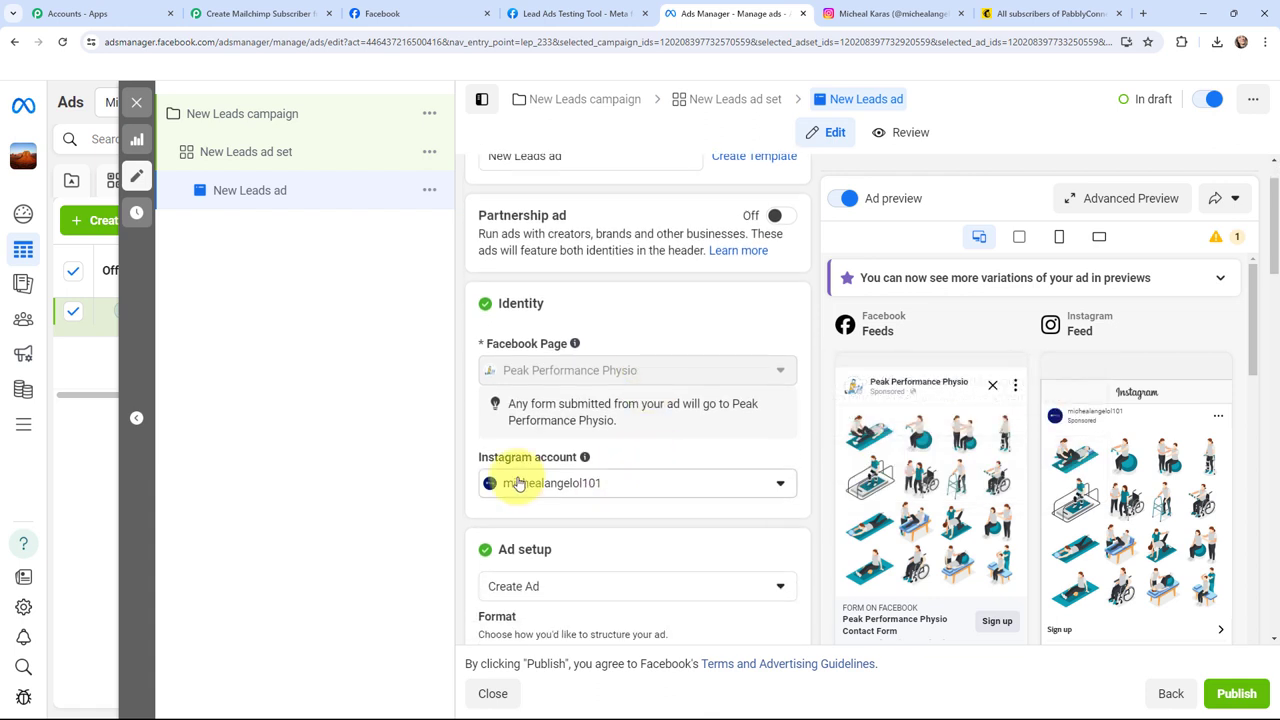
scroll(634, 420, "down", 4)
scroll(634, 414, "up", 5)
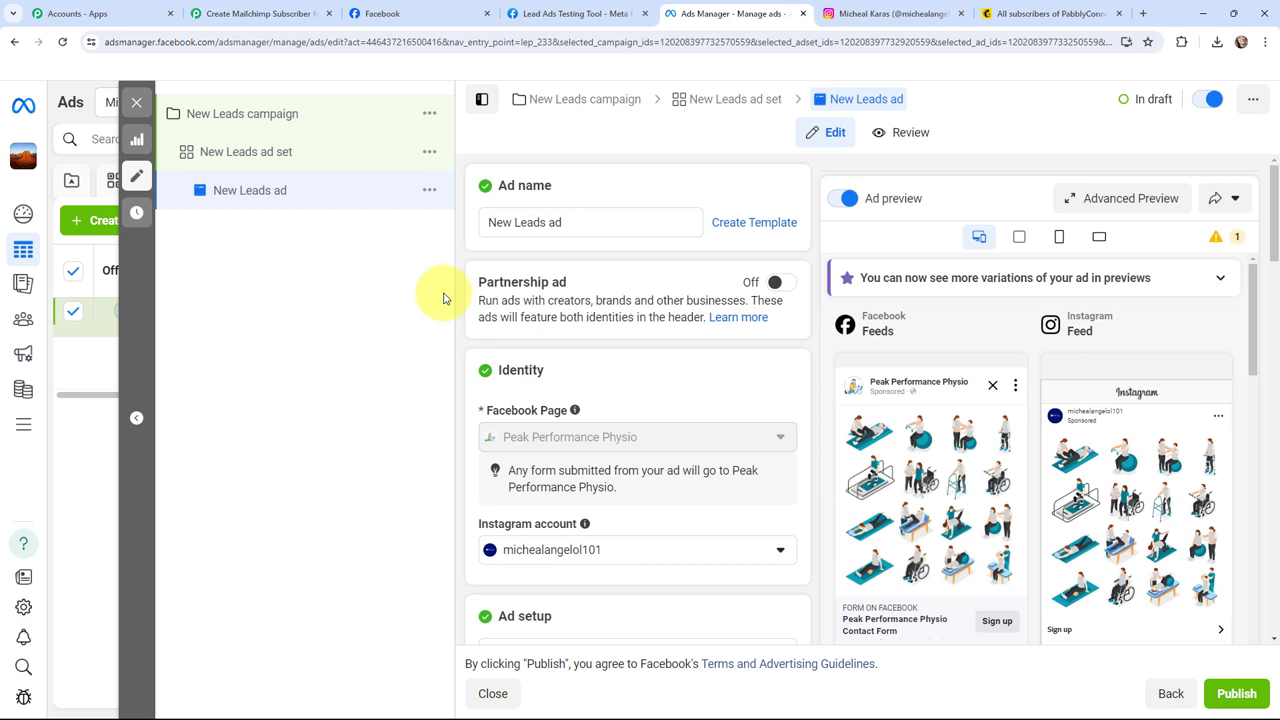
left_click(565, 13)
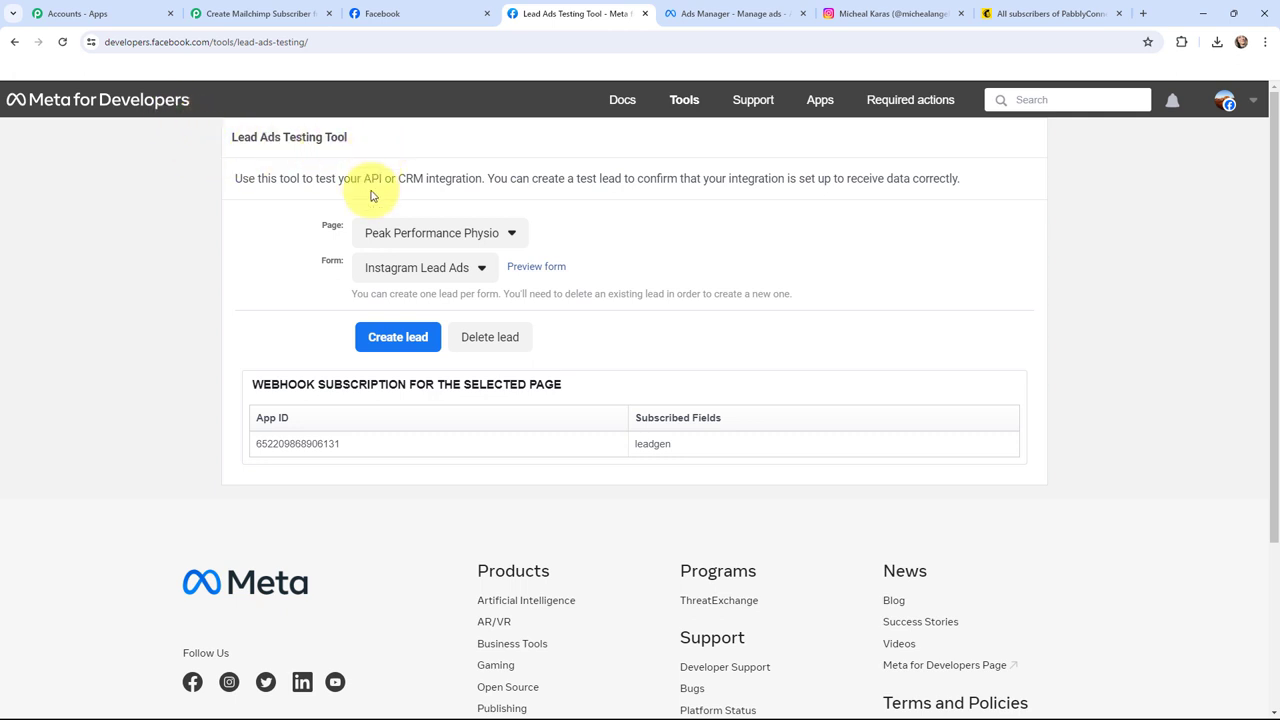
Step: Keep Instagram Lead Ads as the test form, then go back to the Pabbly workflow
left_click(483, 270)
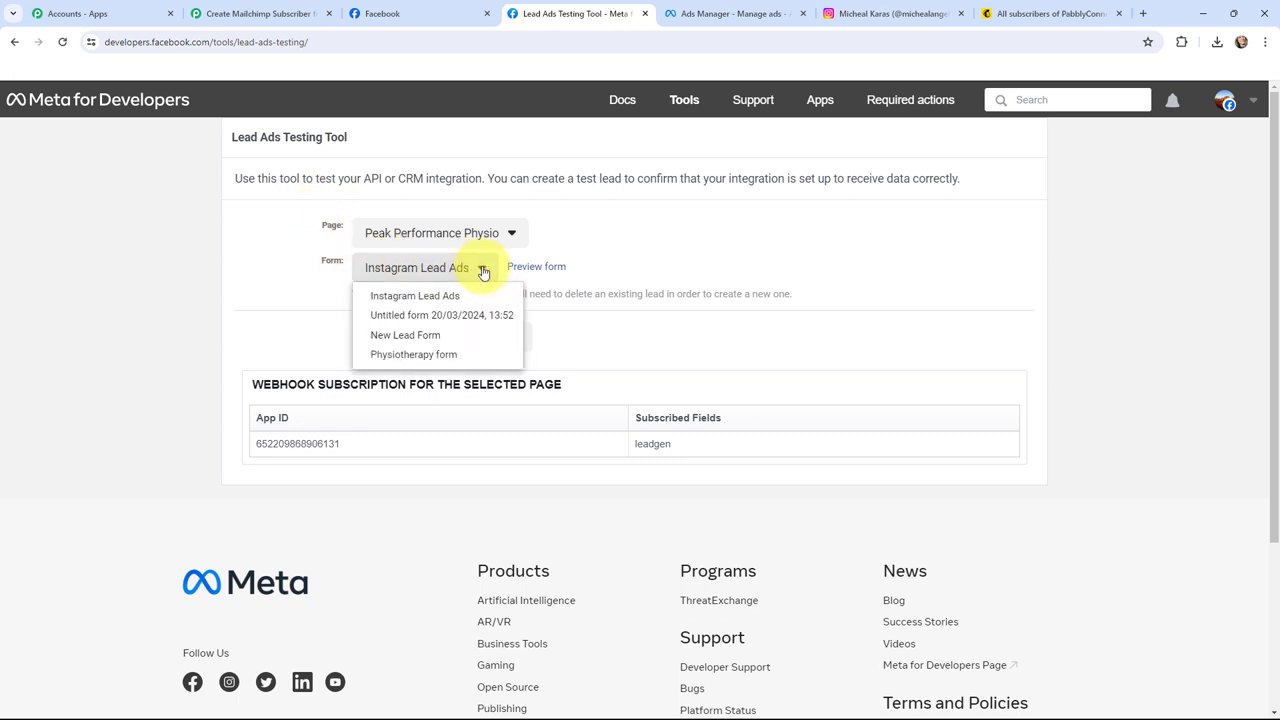
left_click(304, 263)
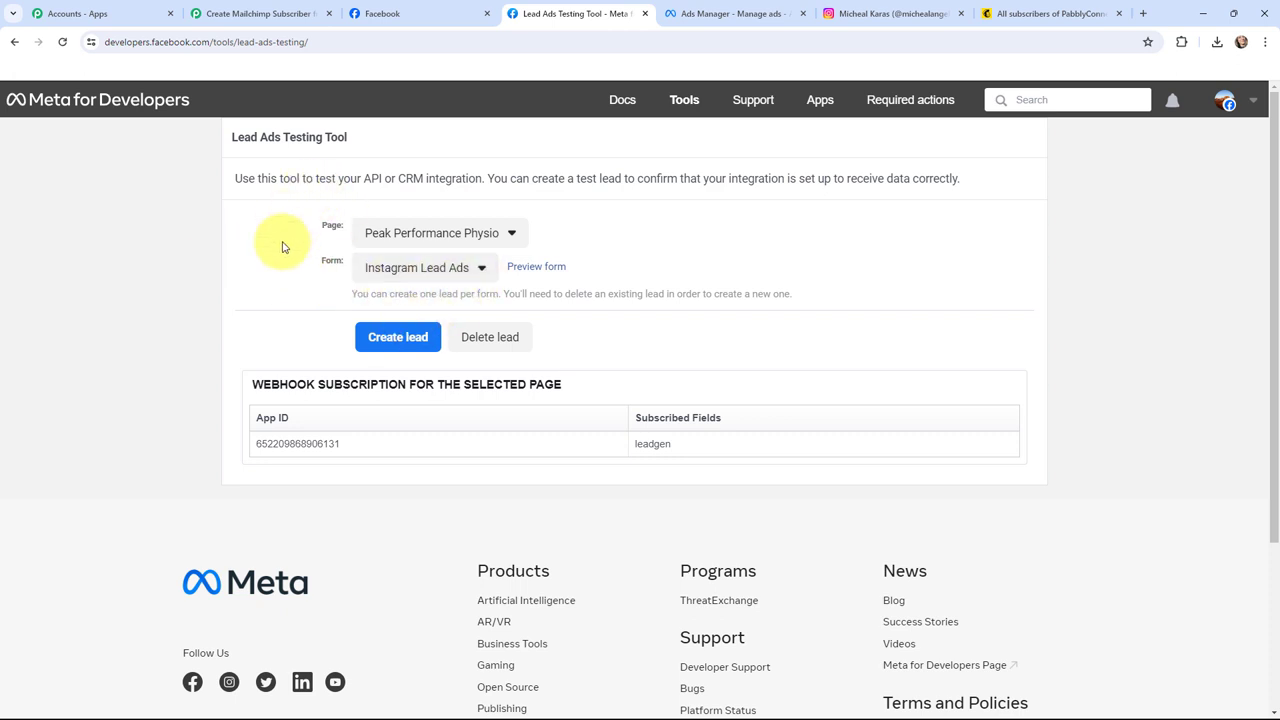
left_click(226, 6)
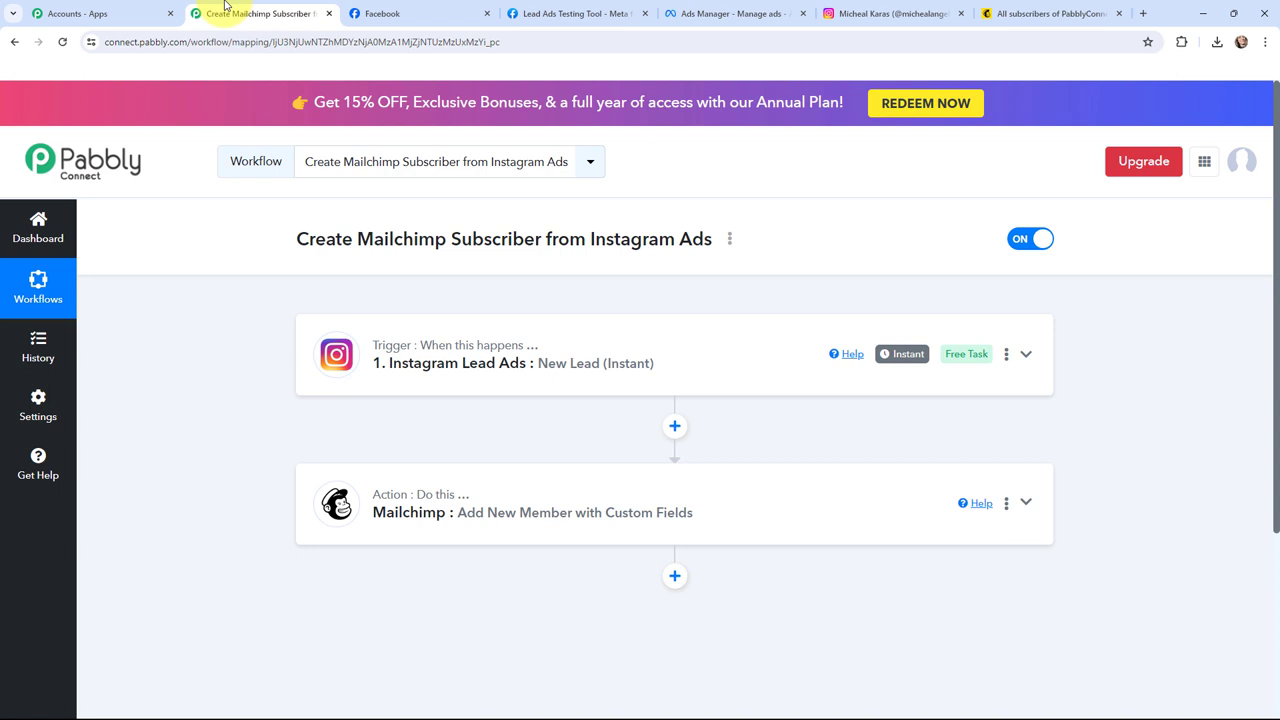
Step: Start a new Instagram Lead Ads connection on the trigger and begin authorizing Pabbly
left_click(336, 354)
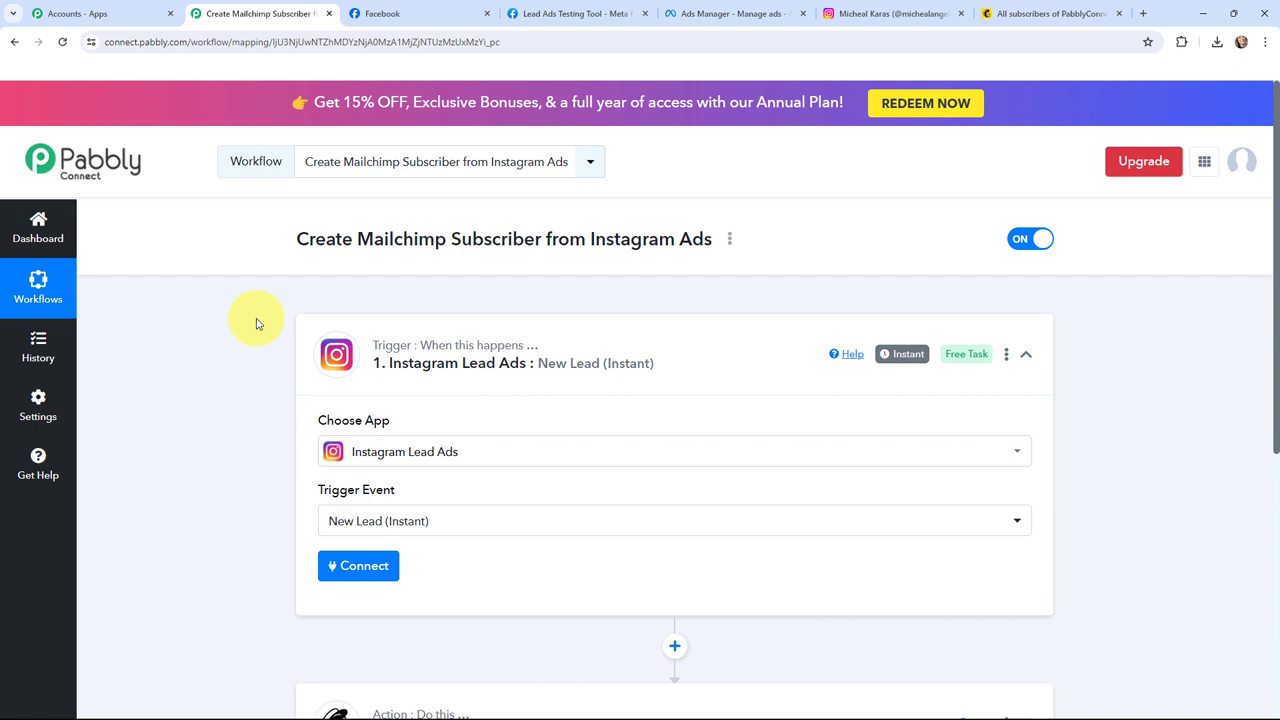
left_click(349, 568)
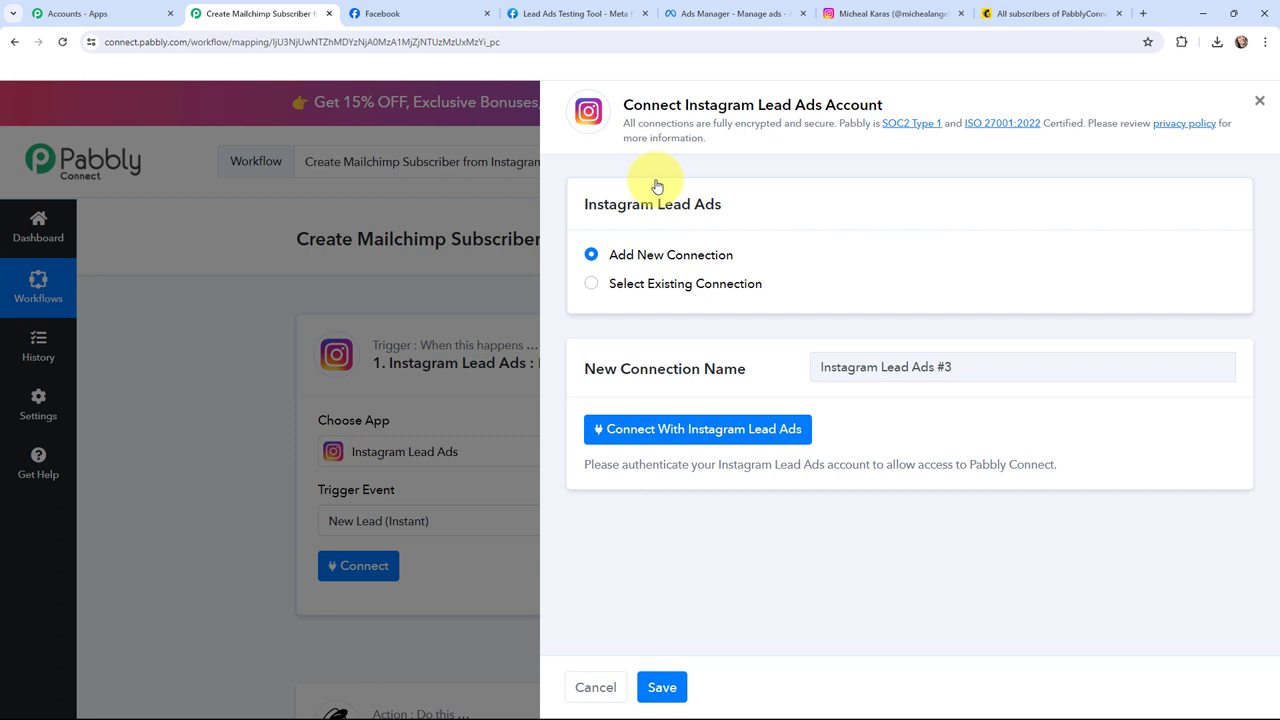
left_click(686, 429)
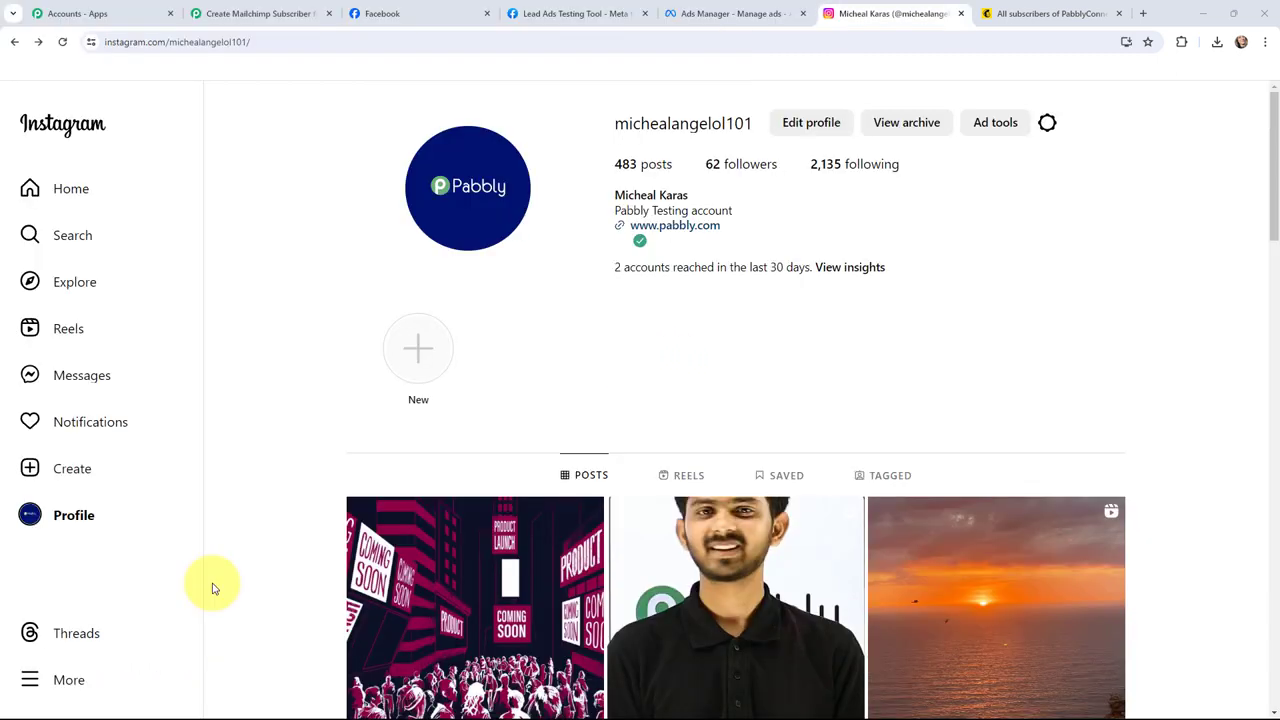
Step: Check the linked Instagram and Facebook profiles in Accounts Center, then continue the Facebook authorization
left_click(108, 678)
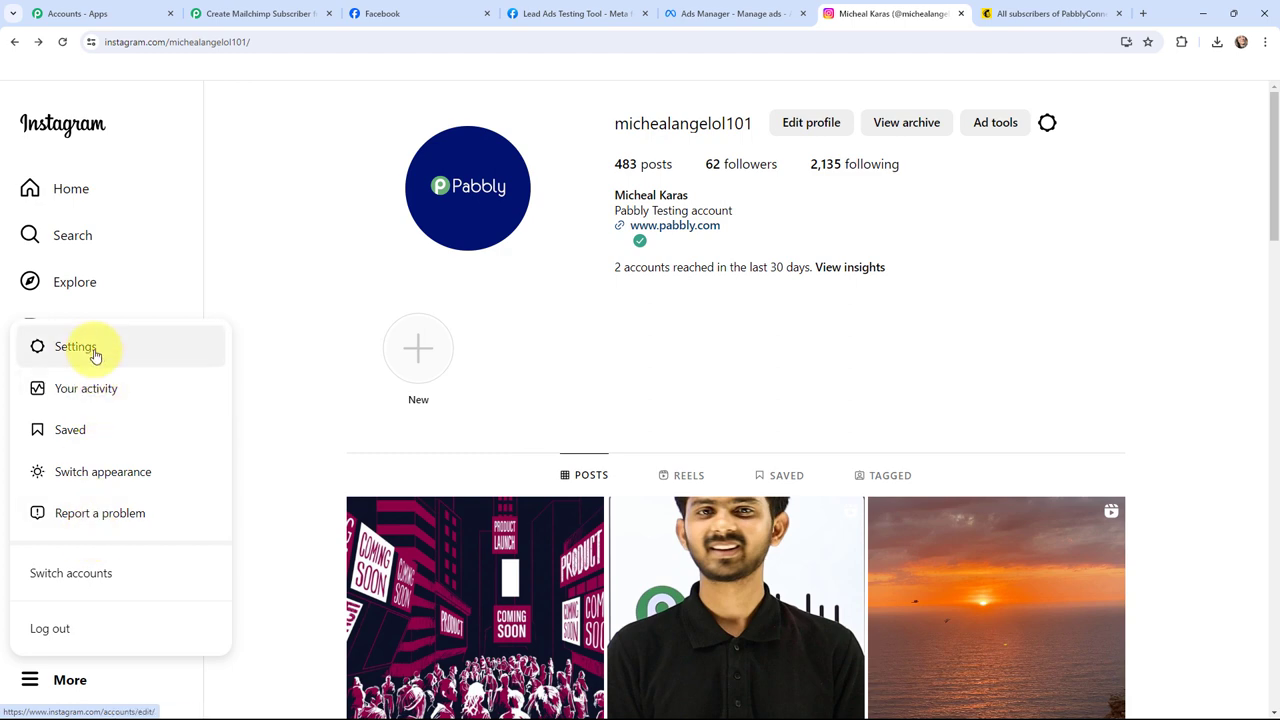
left_click(86, 345)
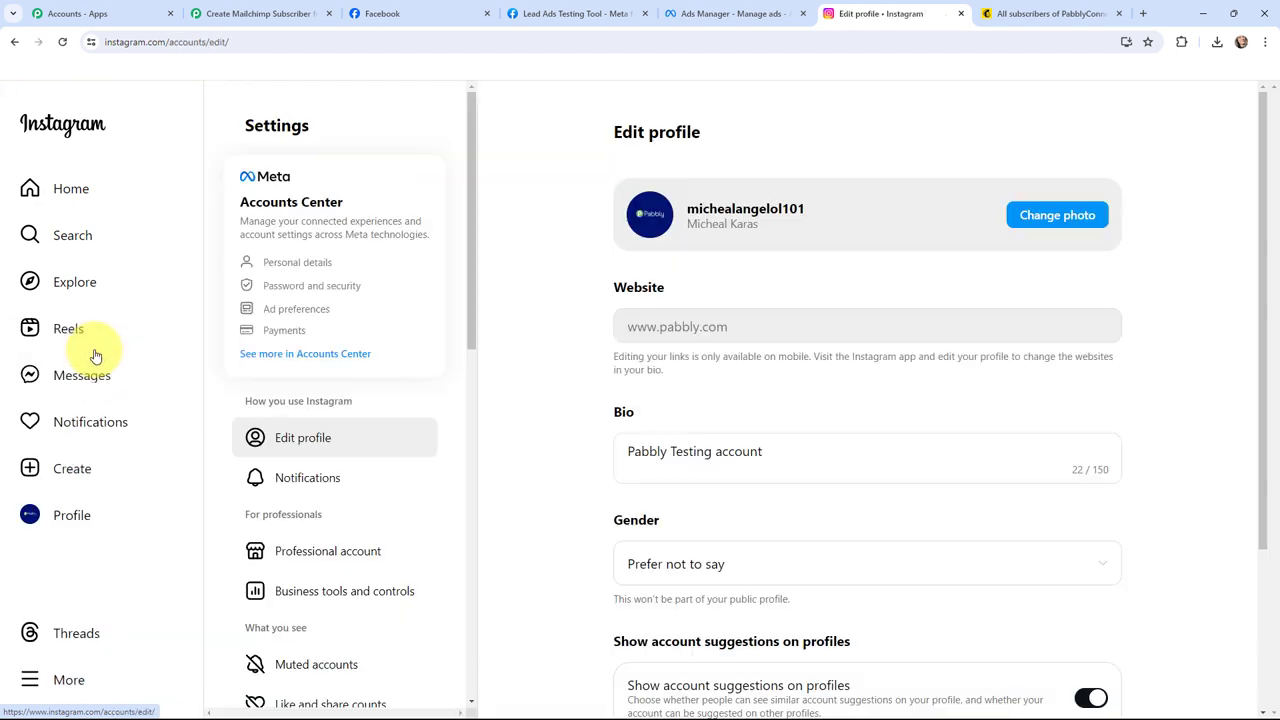
left_click(322, 354)
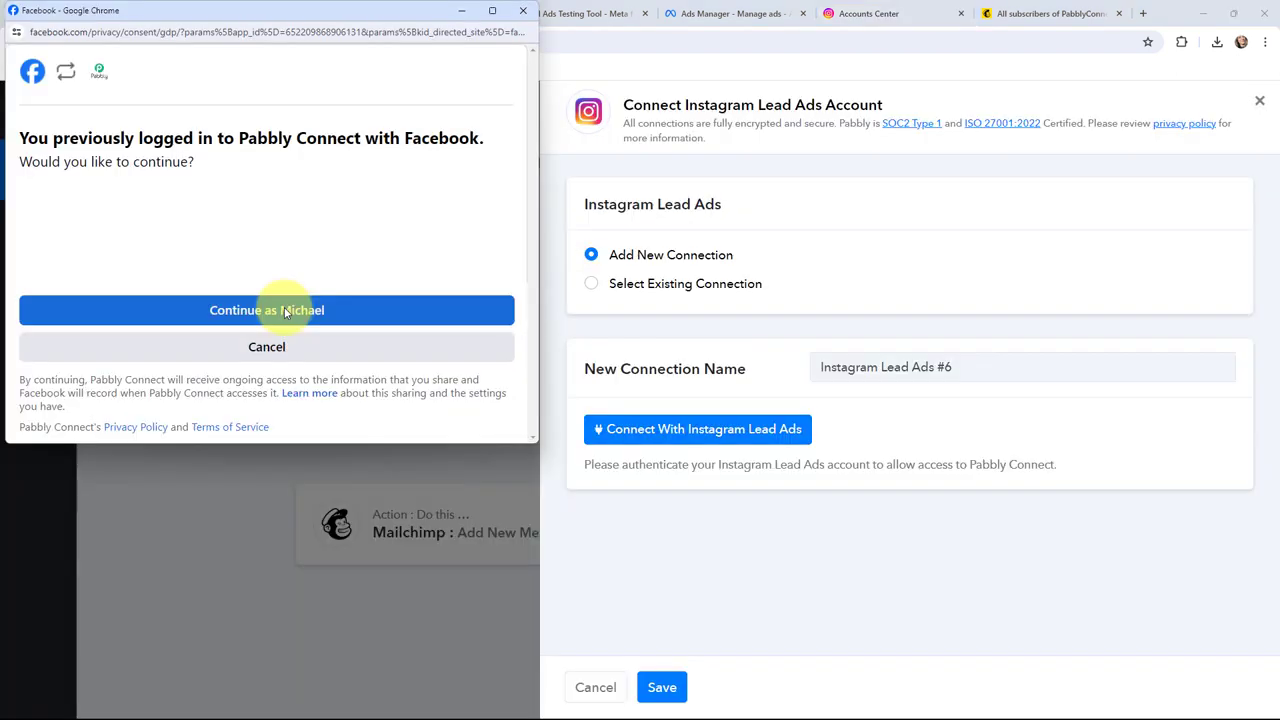
left_click(286, 312)
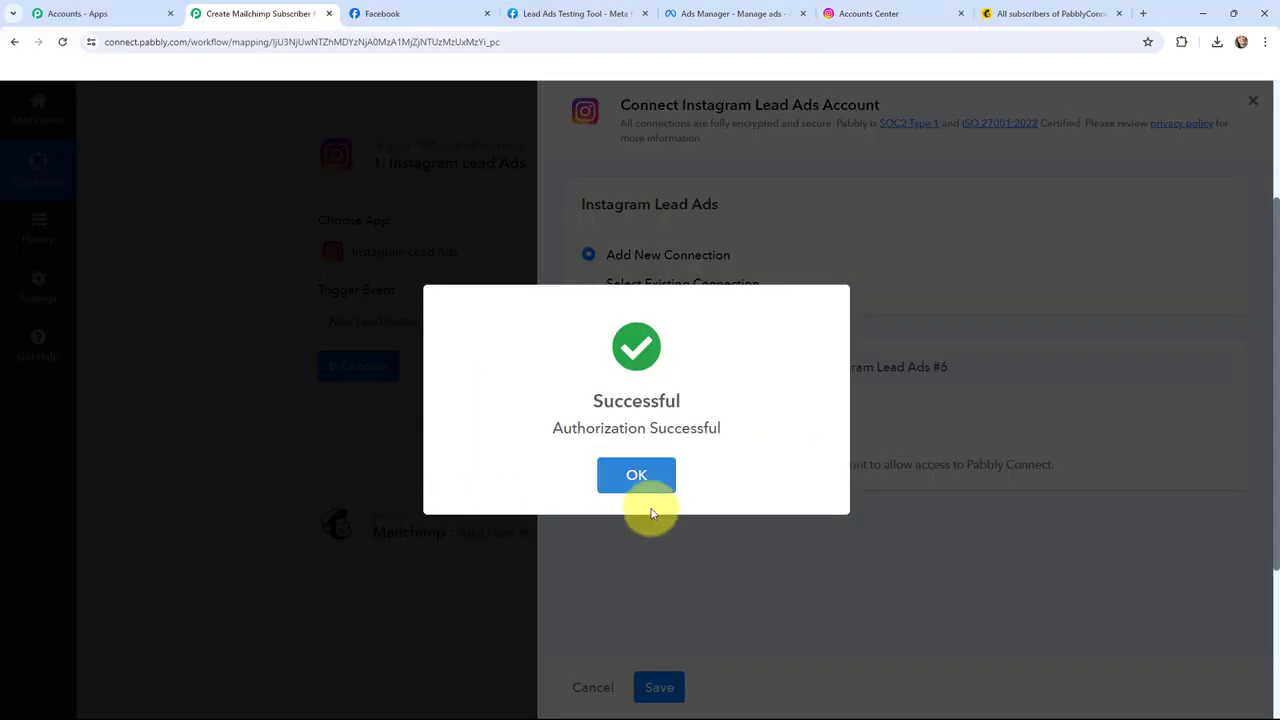
Step: Confirm the Instagram Lead Ads authorization and check the Peak Performance Physio Page
left_click(634, 470)
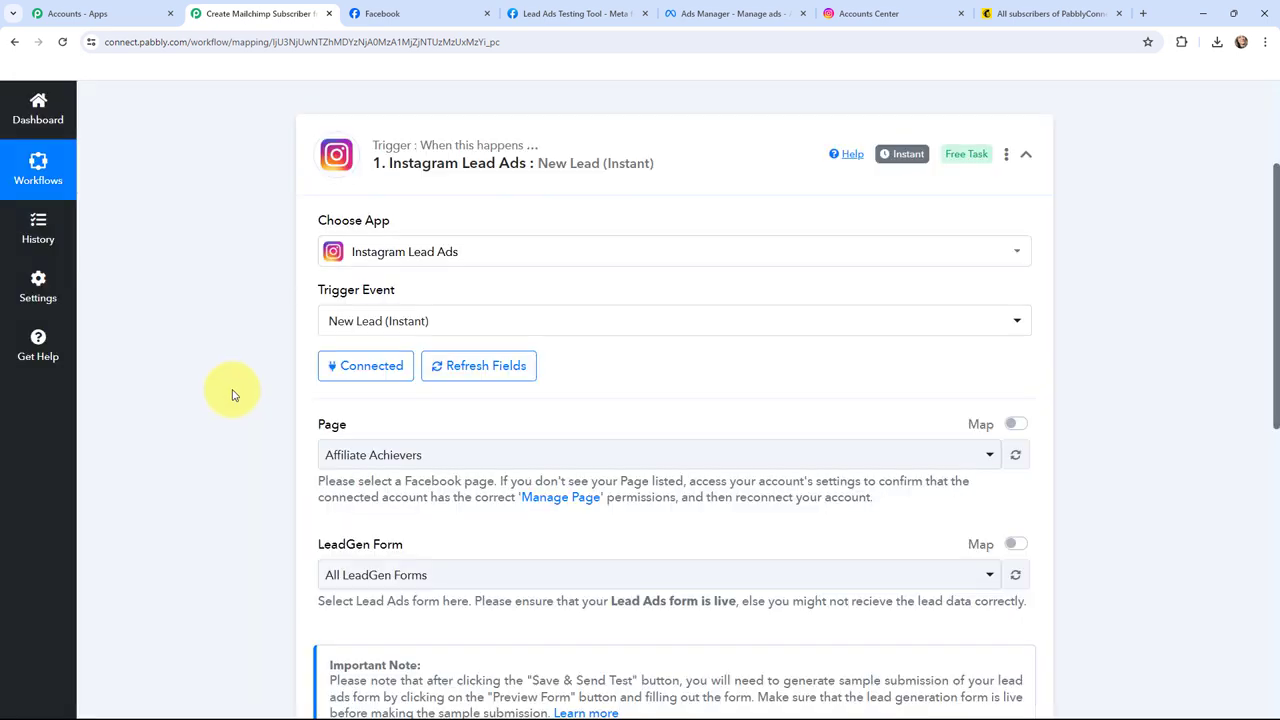
scroll(250, 392, "down", 1)
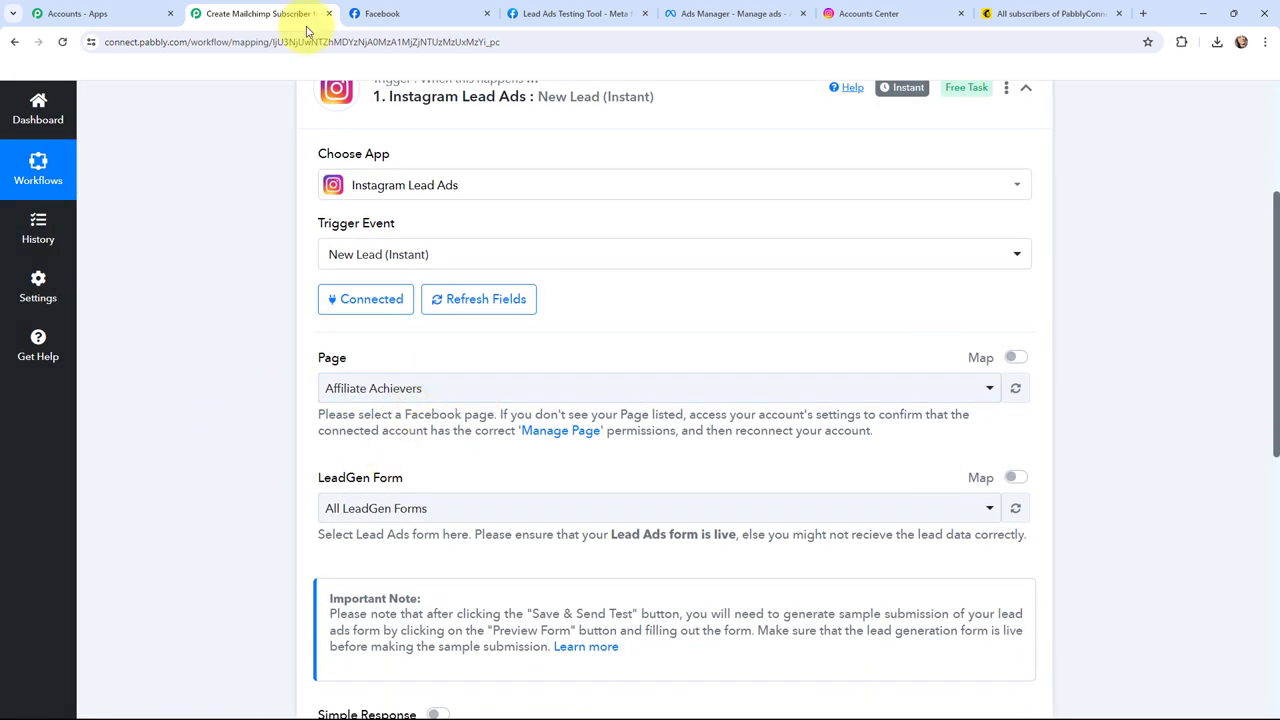
left_click(380, 10)
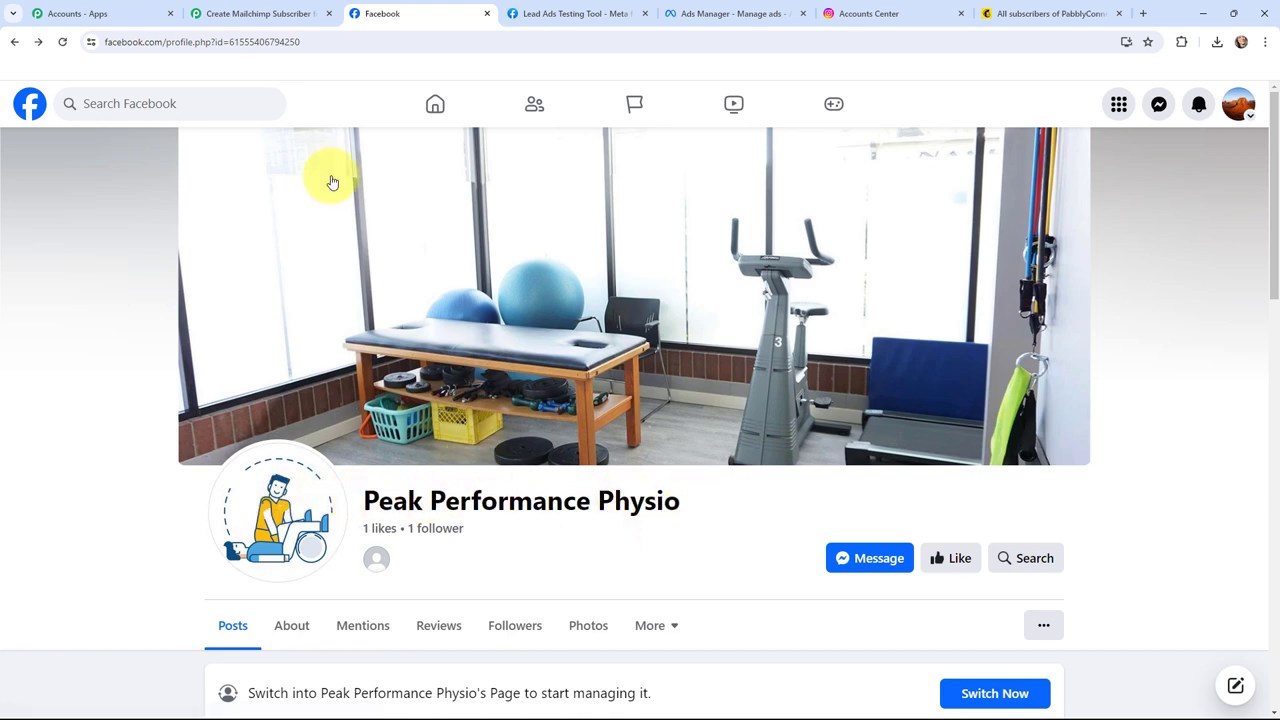
left_click(286, 10)
Step: Set the trigger's Page to Peak Performance Physio, then go to the New Leads ad editor
left_click(437, 395)
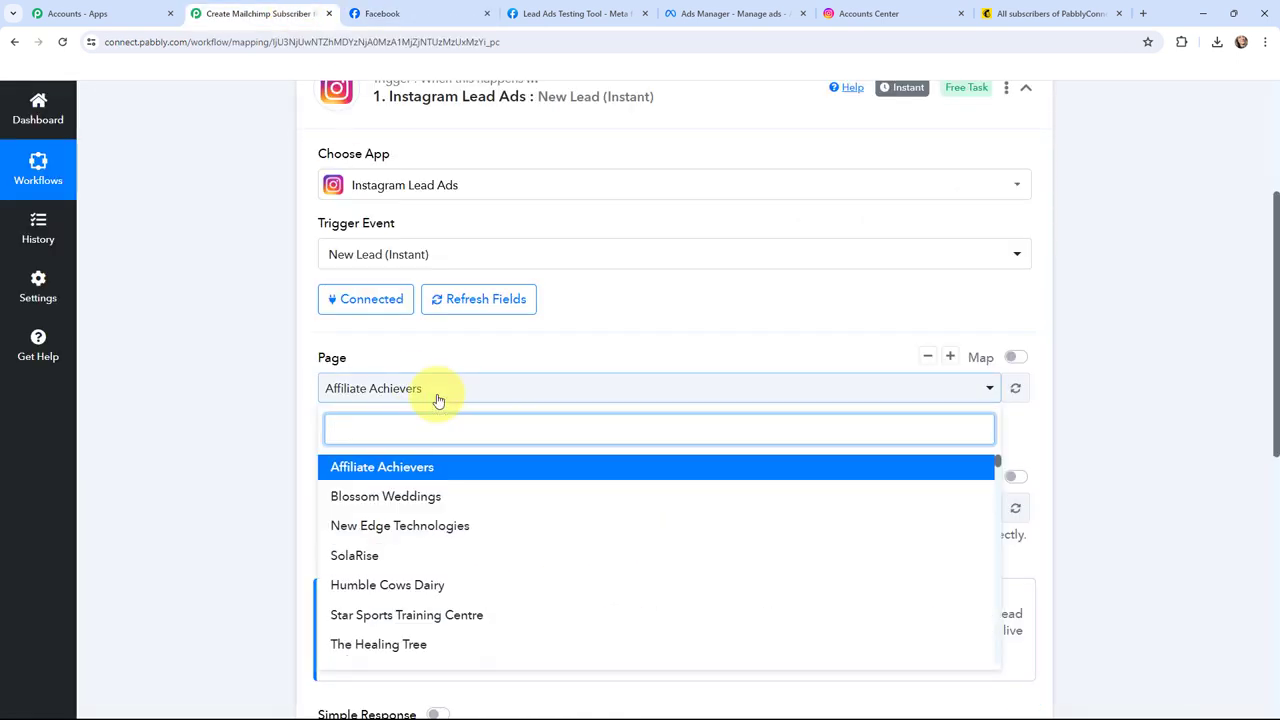
type("peak")
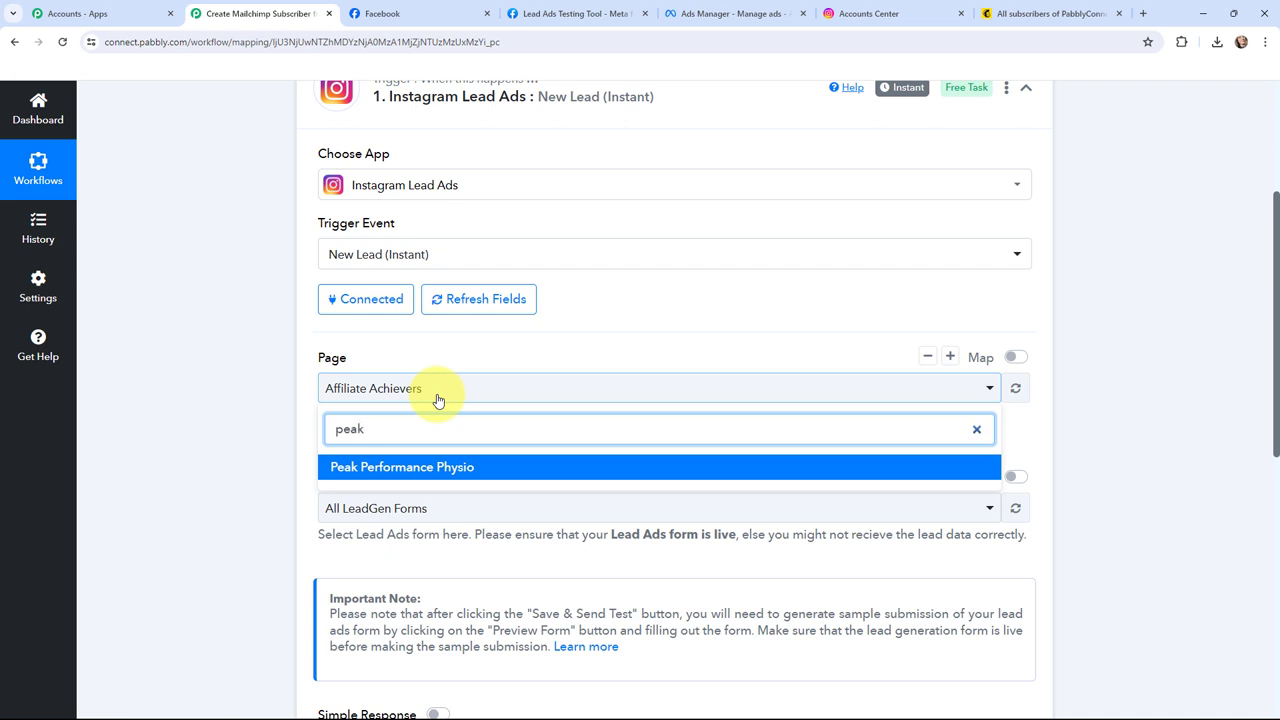
left_click(430, 466)
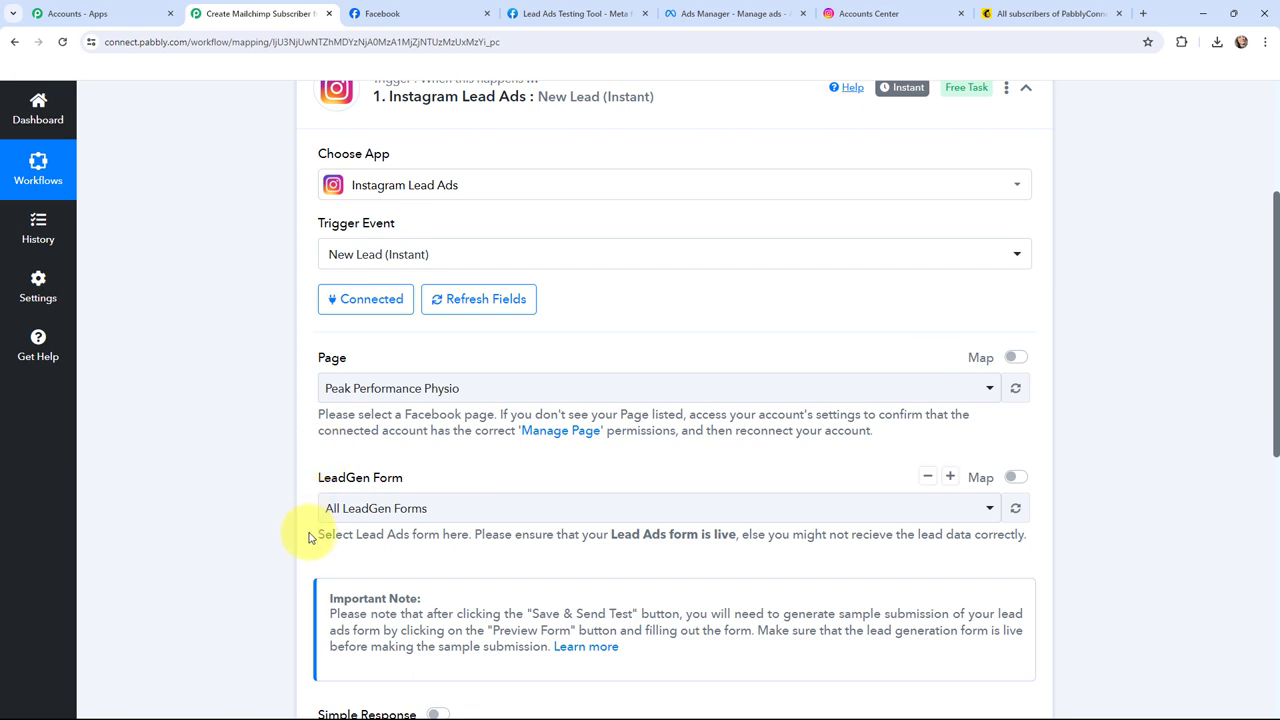
left_click(736, 7)
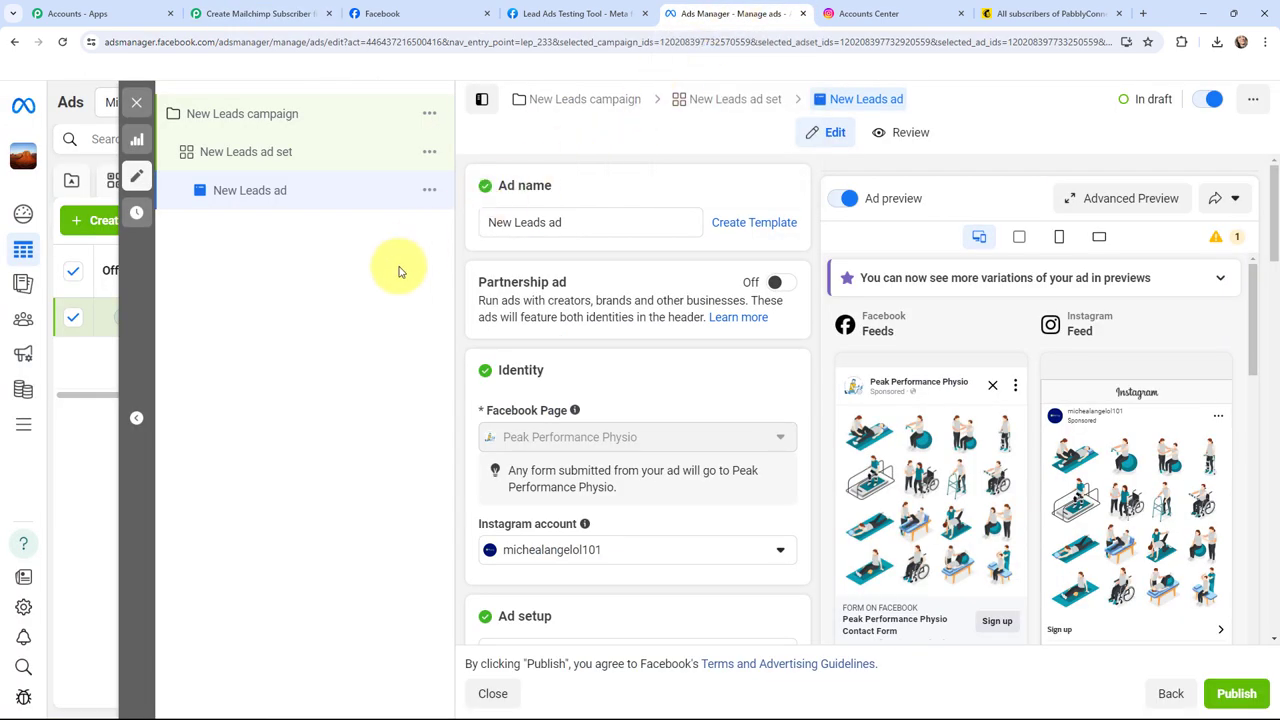
Step: Confirm the ad uses the Instagram Lead Ads instant form, then open Pabbly's LeadGen Form choices
scroll(600, 350, "down", 3)
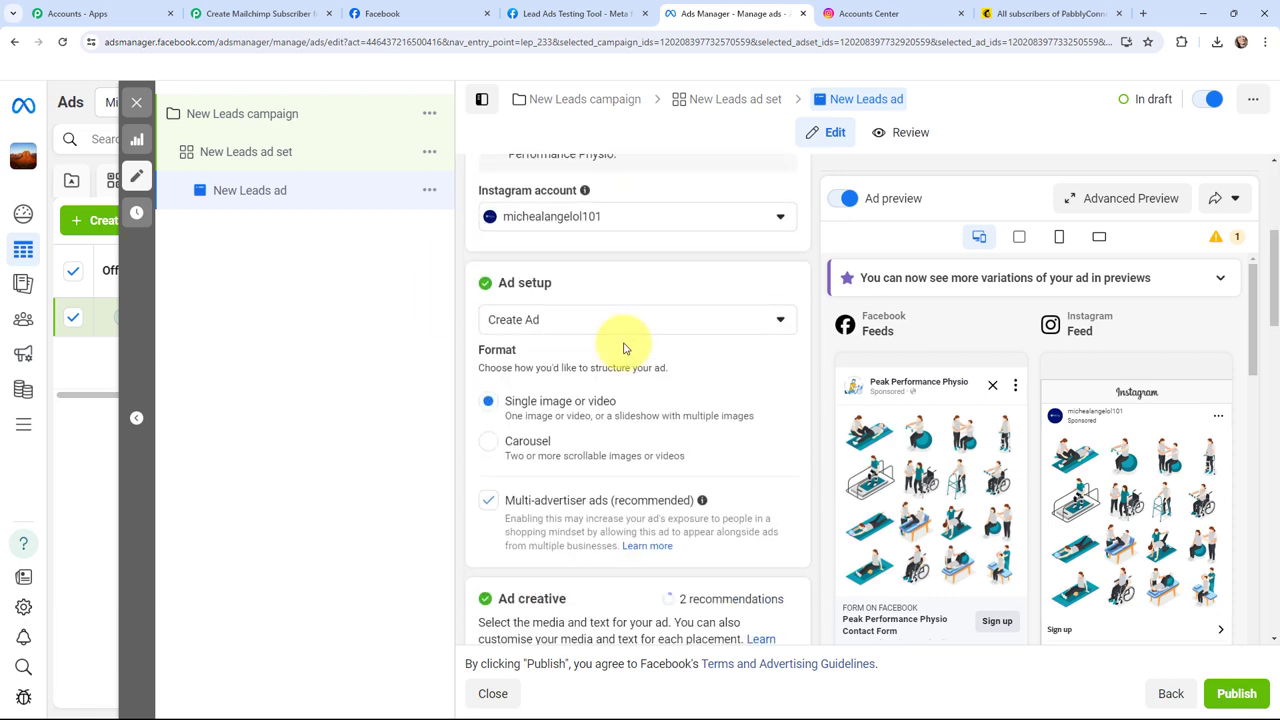
scroll(623, 348, "down", 10)
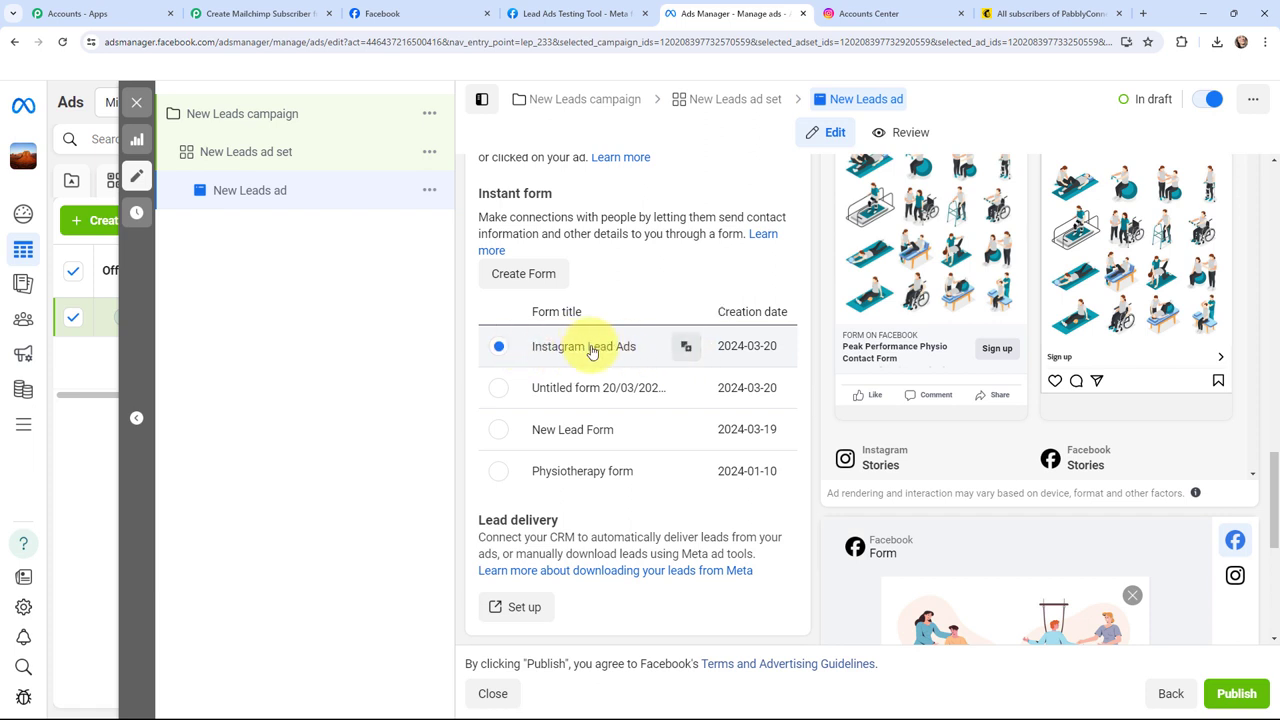
left_click(570, 13)
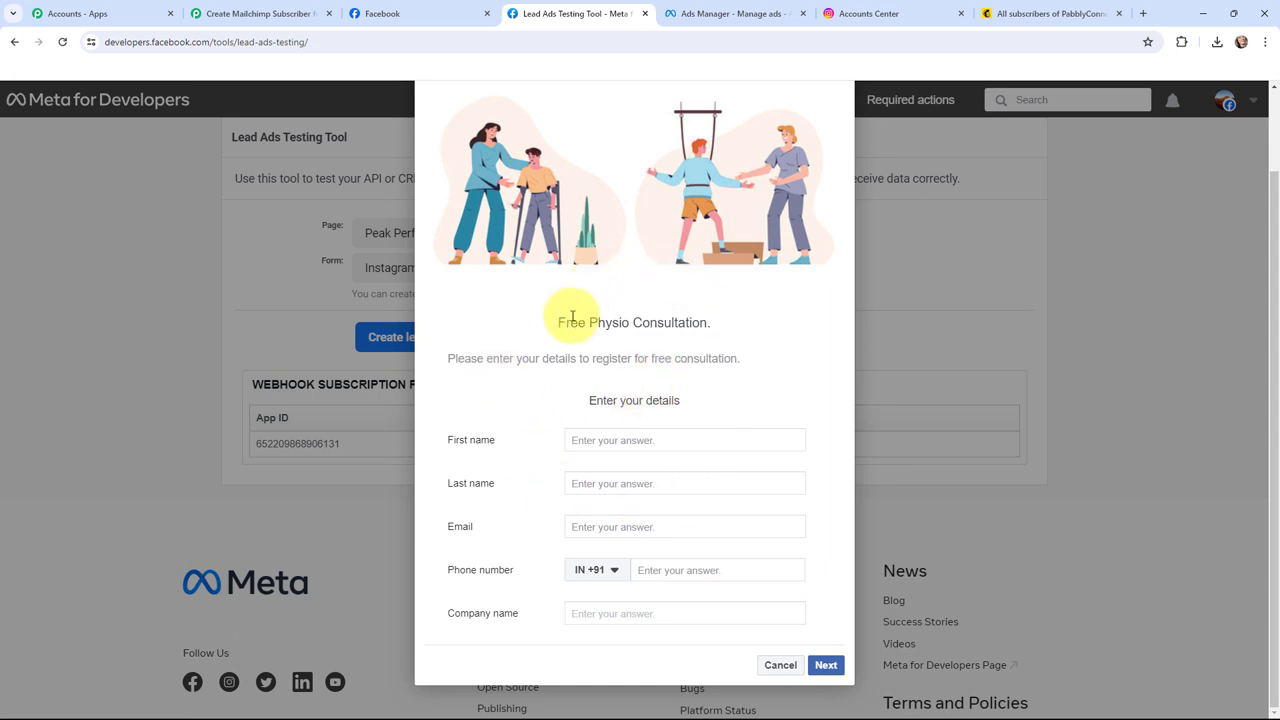
left_click(272, 17)
left_click(371, 508)
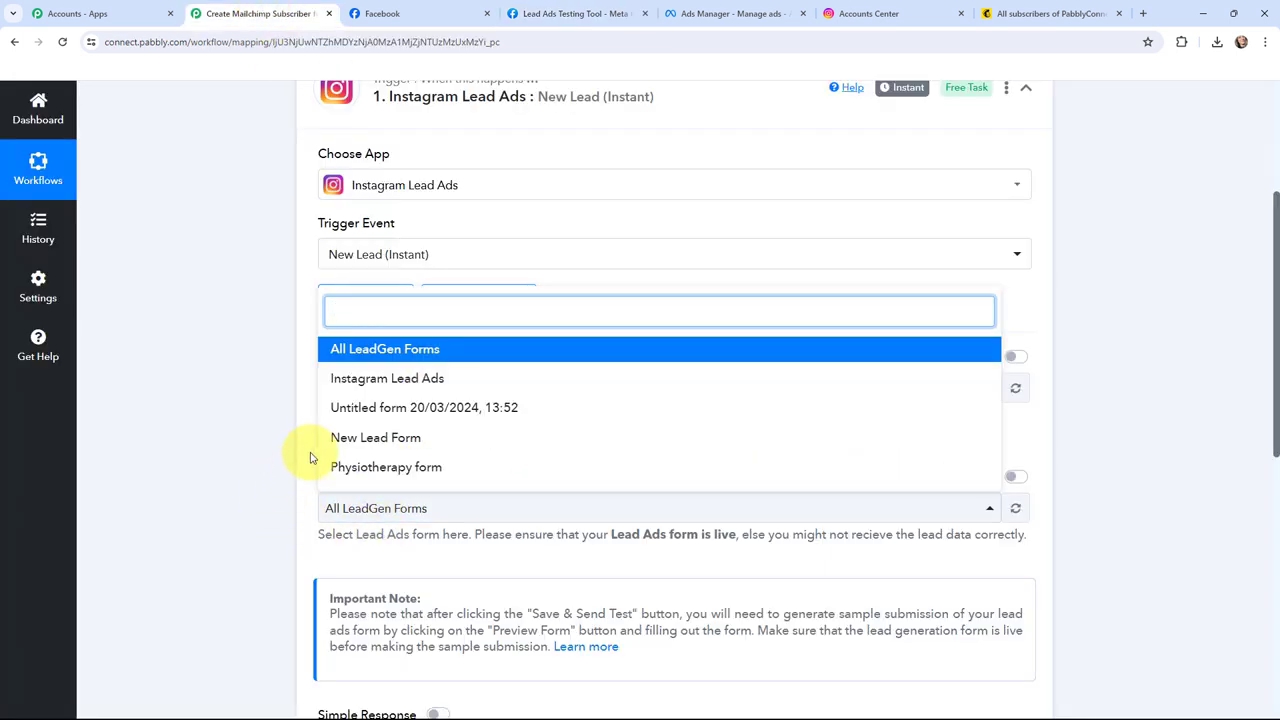
Step: Choose Instagram Lead Ads as the trigger's LeadGen Form and go back to the ad in Ads Manager
left_click(392, 382)
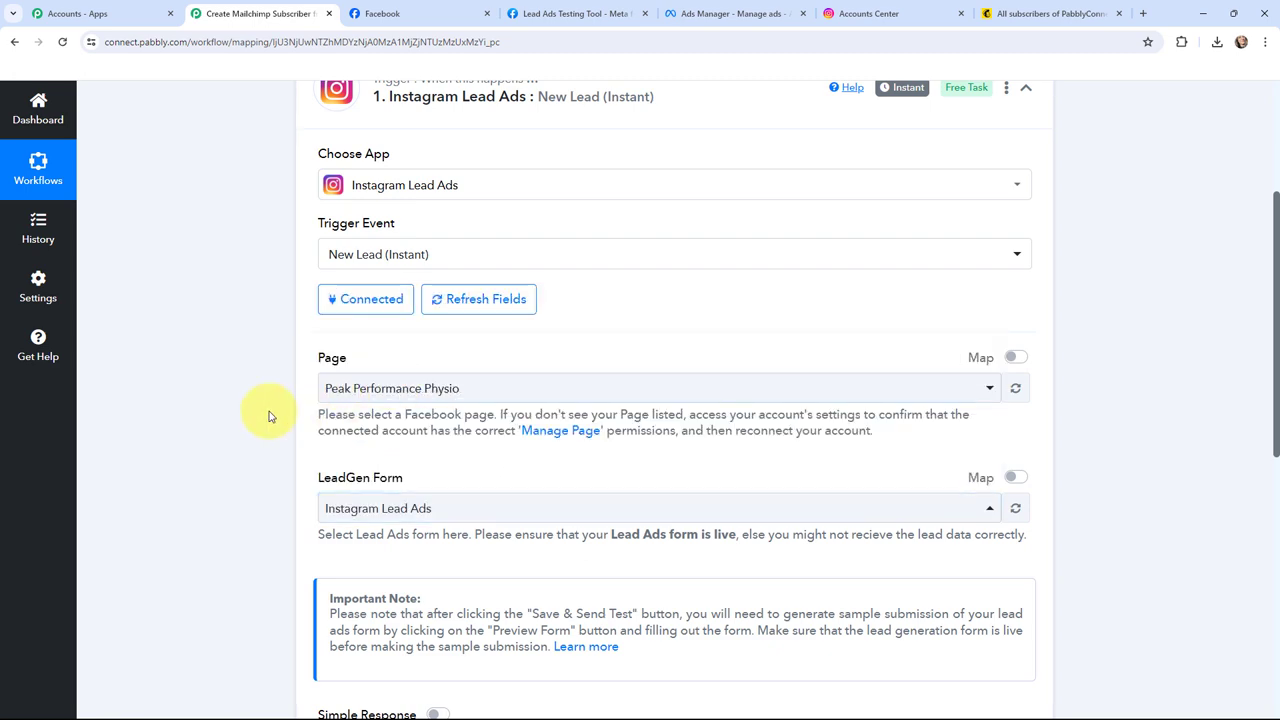
left_click(702, 13)
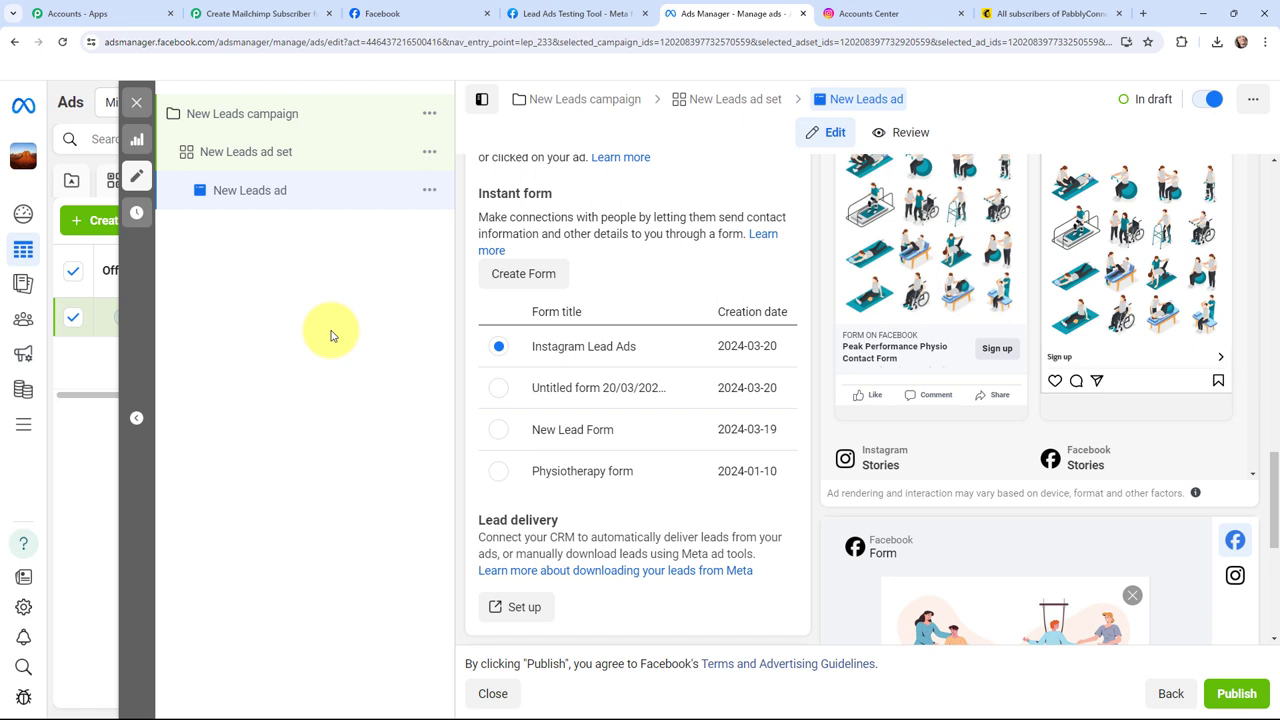
left_click(560, 13)
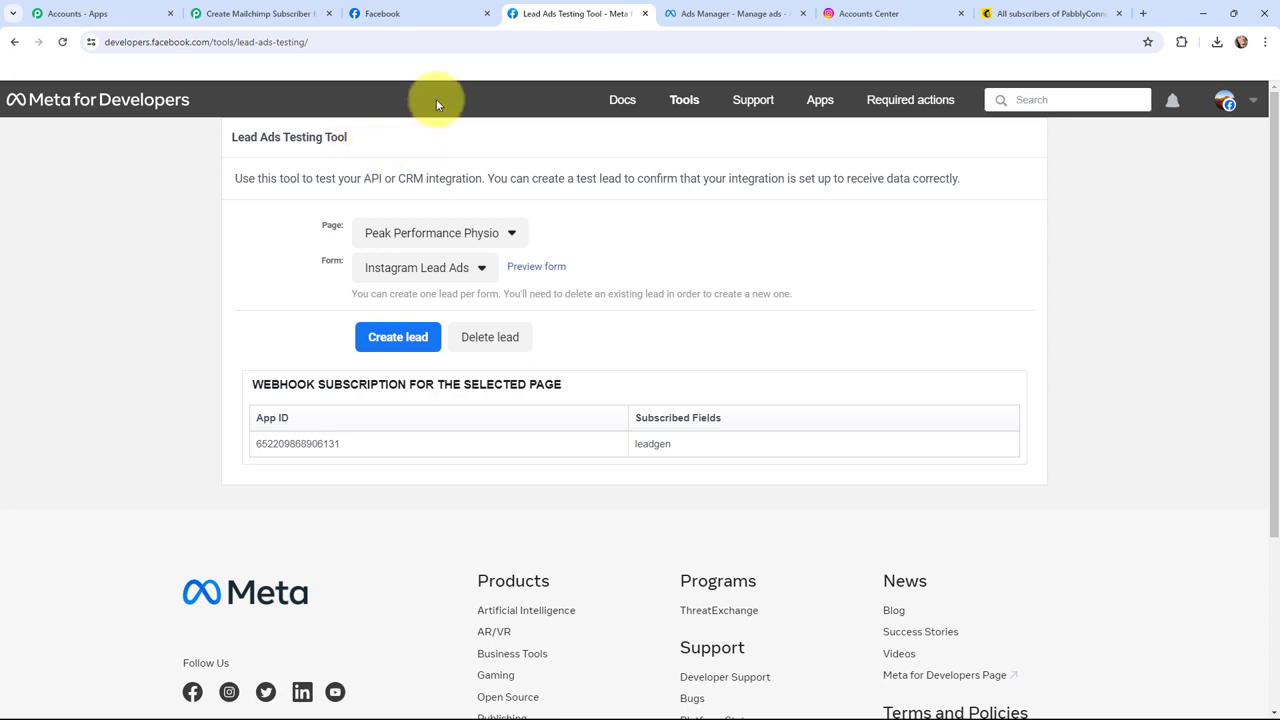
Step: Switch from the Lead Ads Testing Tool, set to Peak Performance Physio and Instagram Lead Ads, to Pabbly
left_click(245, 13)
Step: Save the Instagram Lead Ads trigger and send a test request so it waits for a webhook response
scroll(238, 256, "down", 3)
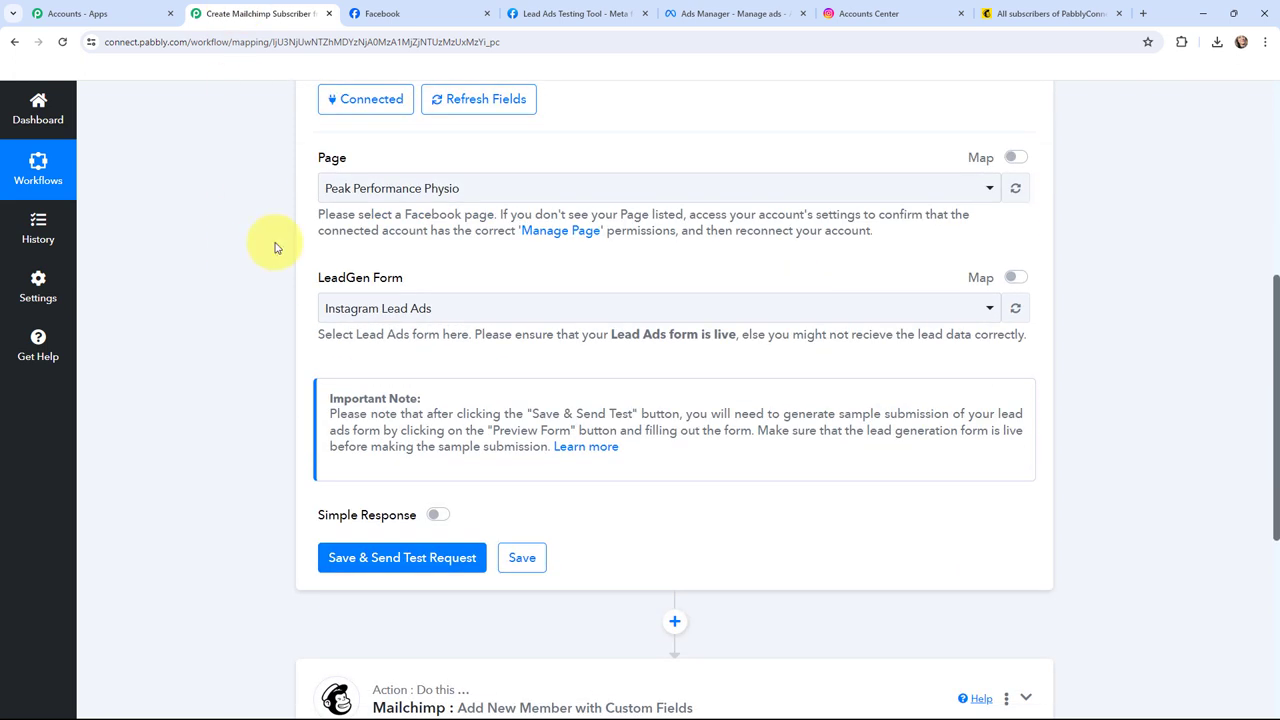
left_click(397, 562)
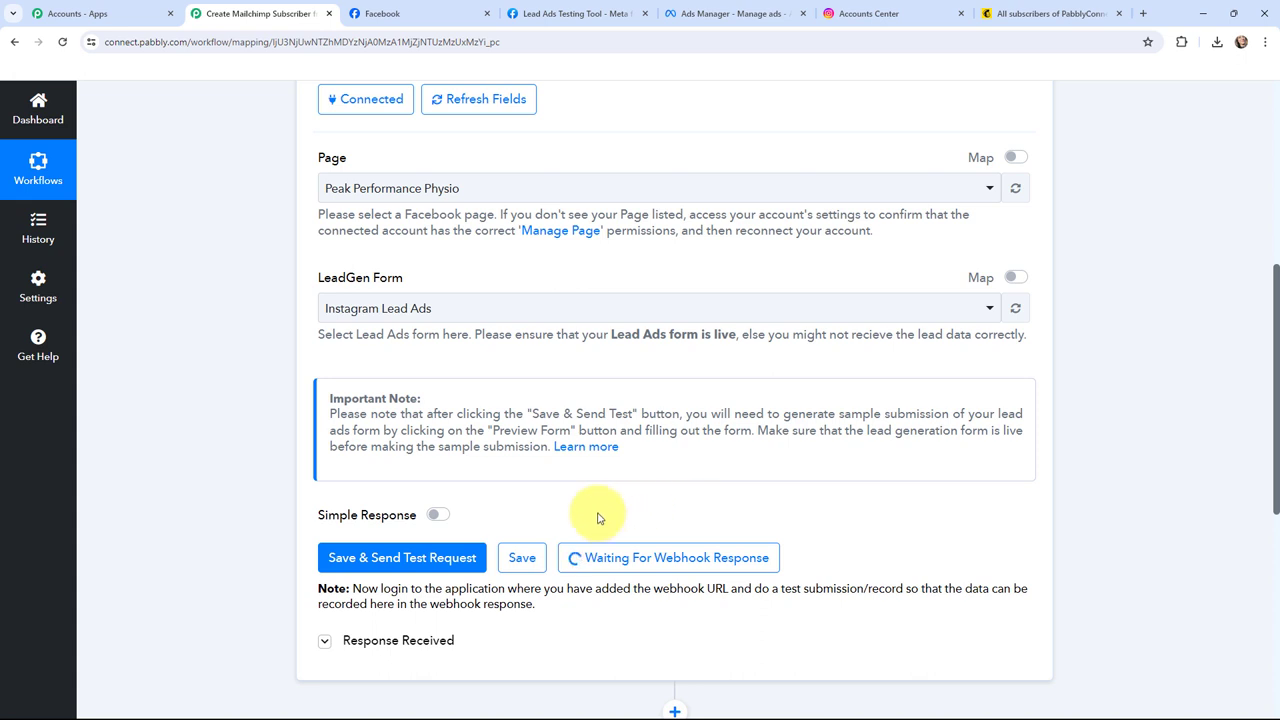
left_click(575, 12)
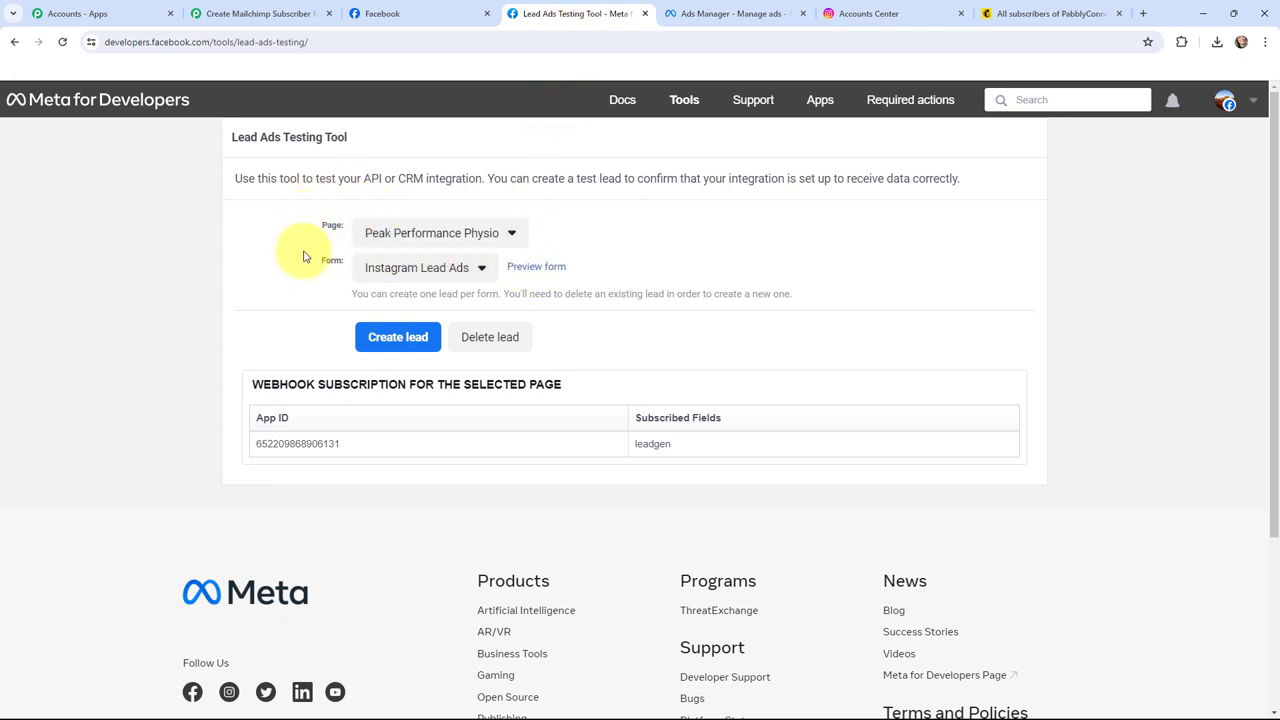
Step: Preview the Instagram Lead Ads form in the Testing Tool and submit a test lead with its prefilled details
left_click(526, 270)
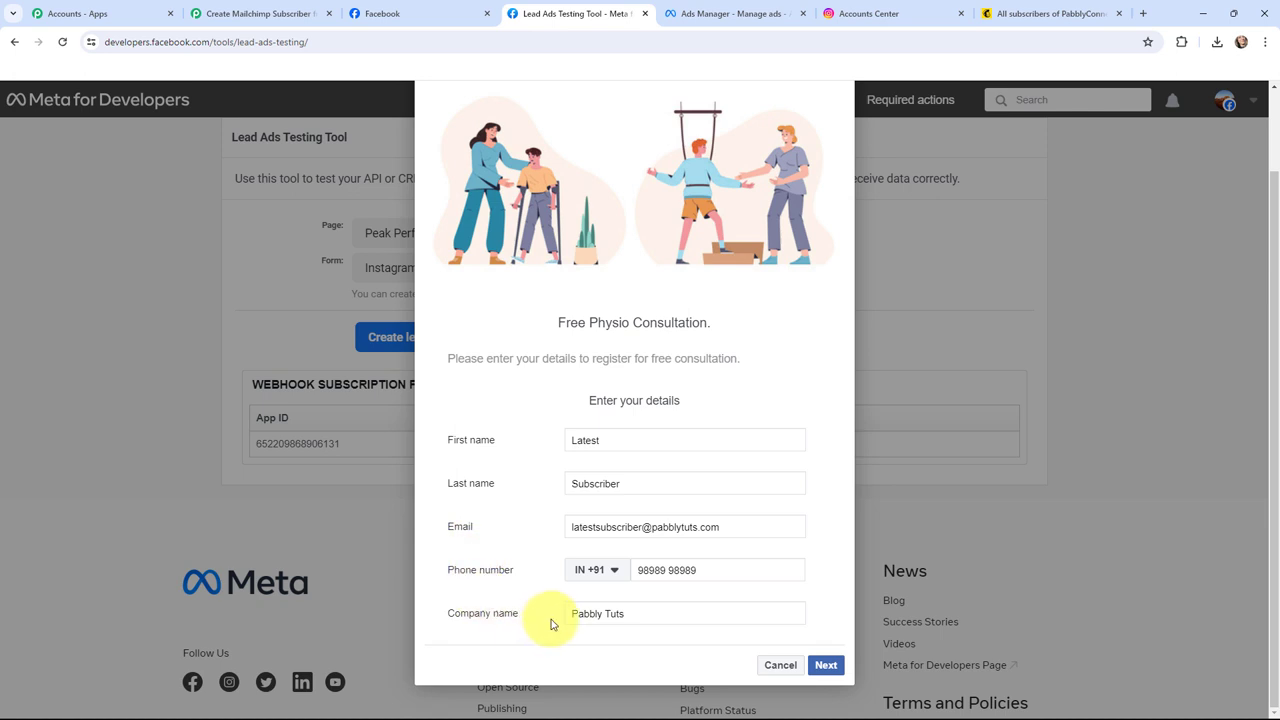
left_click(825, 666)
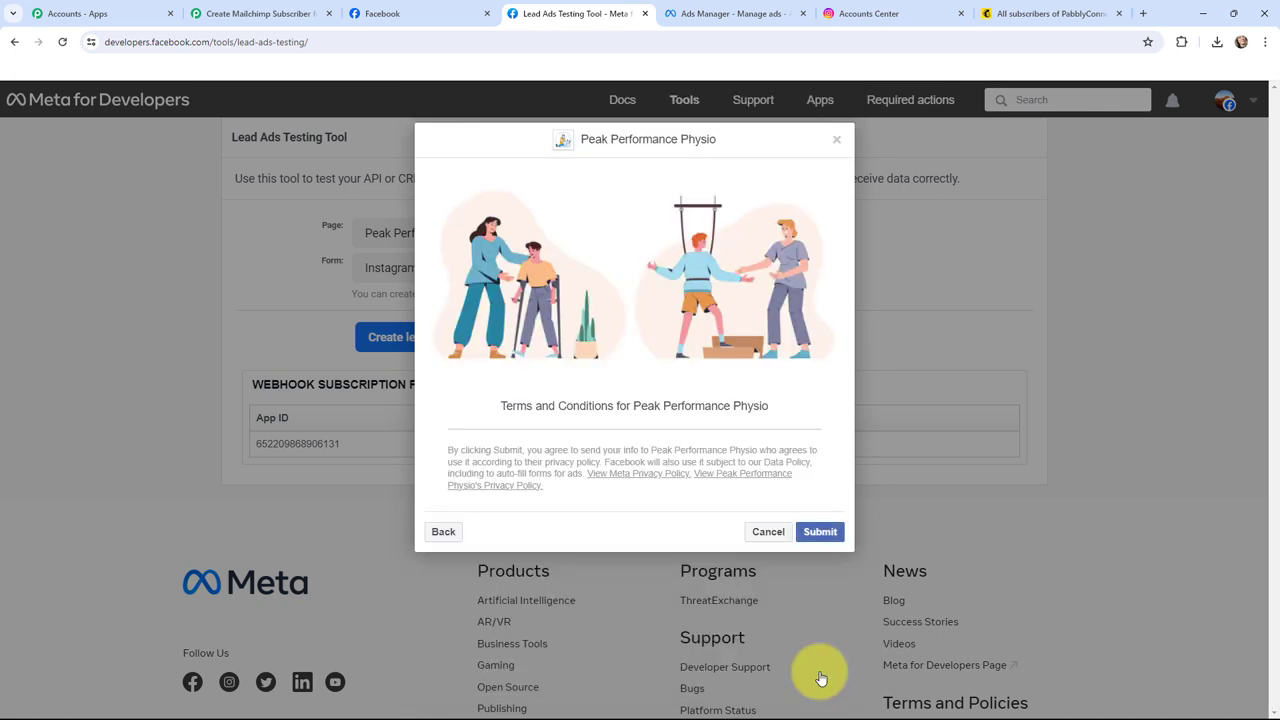
left_click(821, 532)
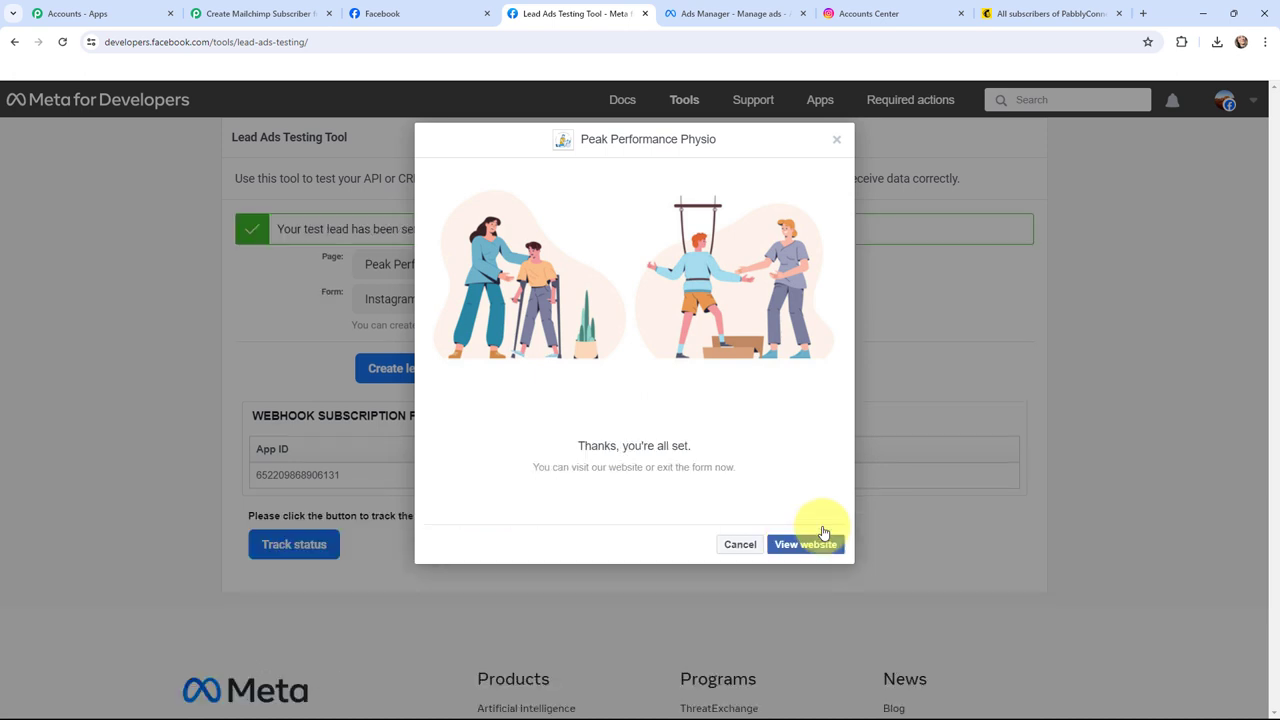
left_click(836, 142)
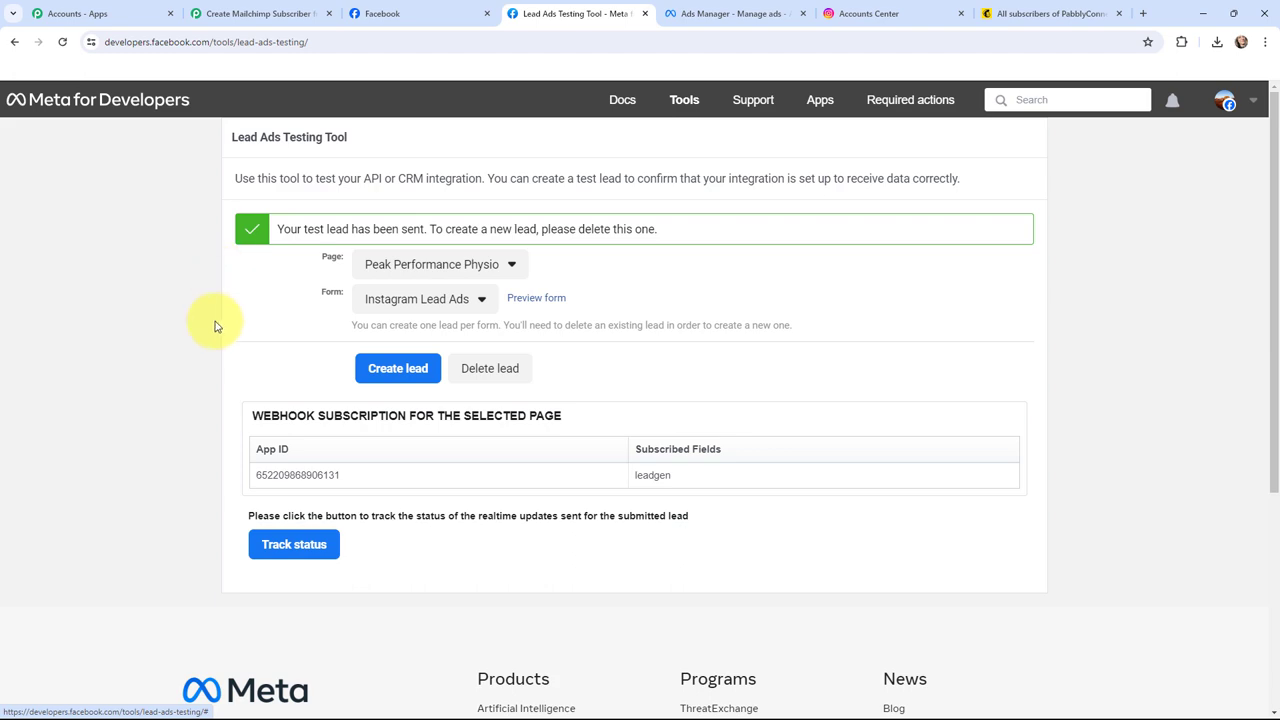
left_click(232, 13)
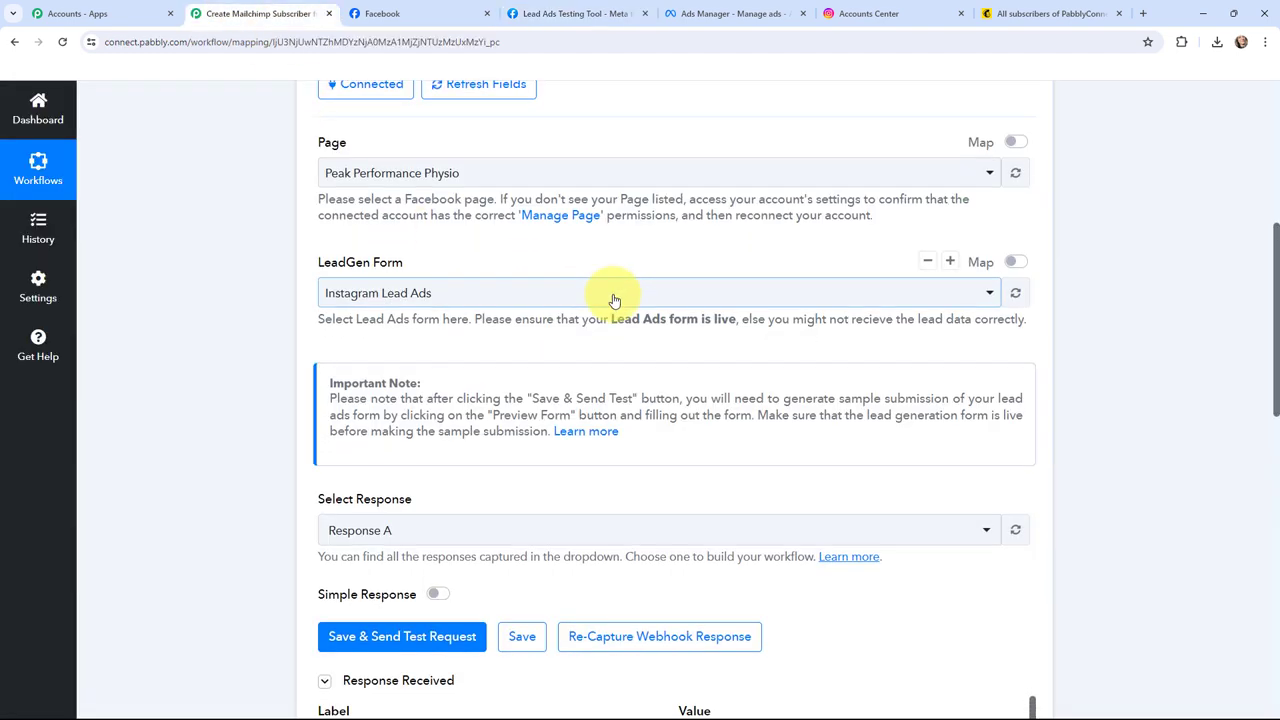
scroll(611, 297, "down", 4)
scroll(671, 327, "down", 2)
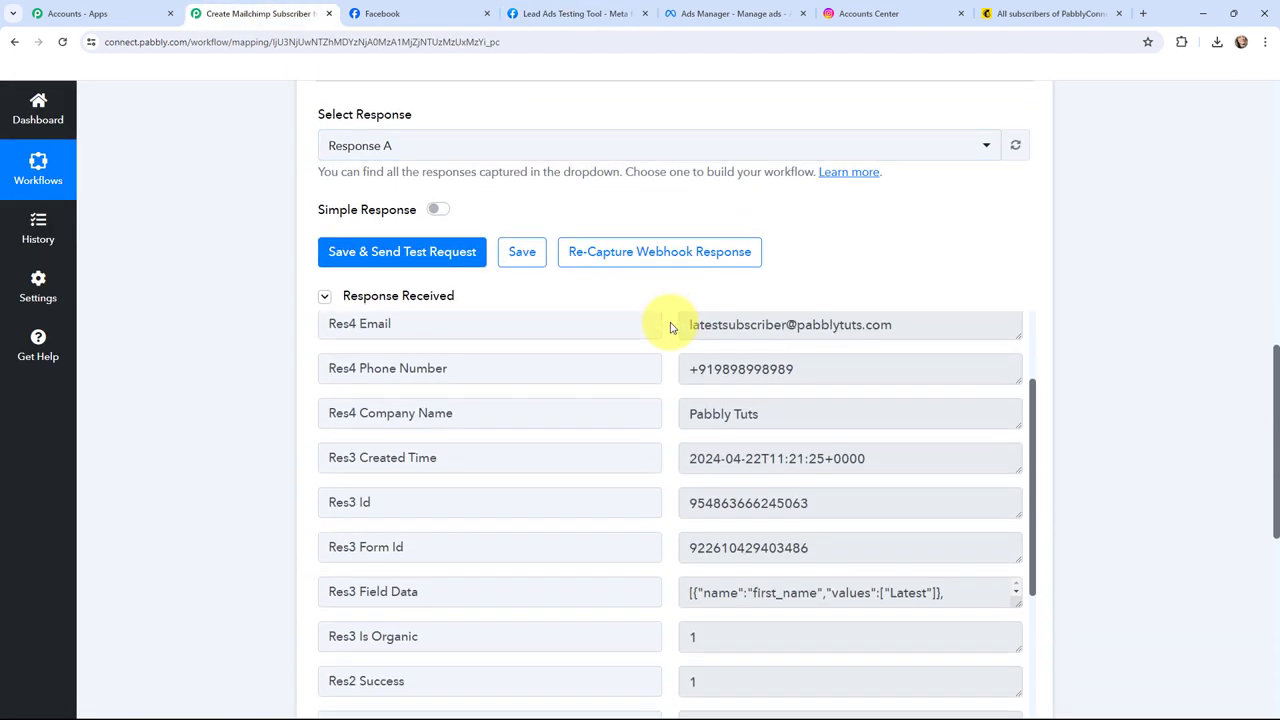
scroll(710, 305, "up", 2)
scroll(792, 238, "down", 1)
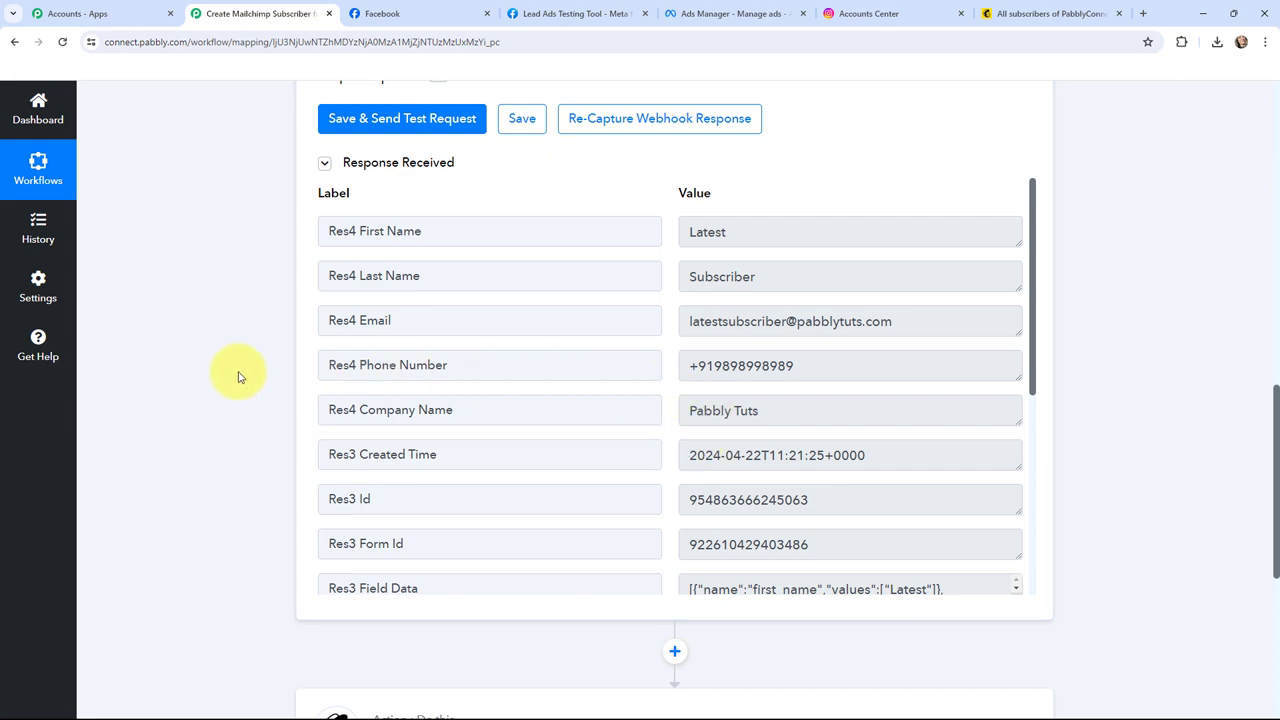
scroll(238, 377, "up", 10)
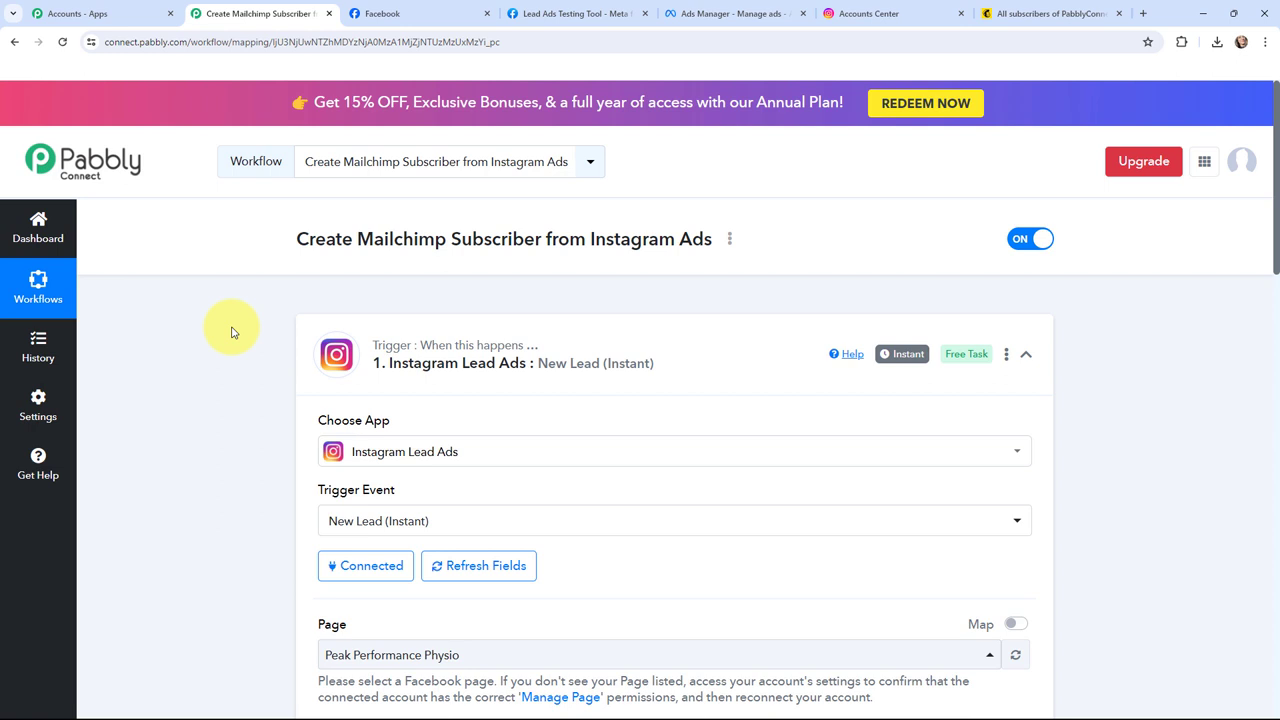
Step: Collapse the trigger and add a new connection, Mailchimp #6, to the Mailchimp Add New Member action
mouse_move(901, 360)
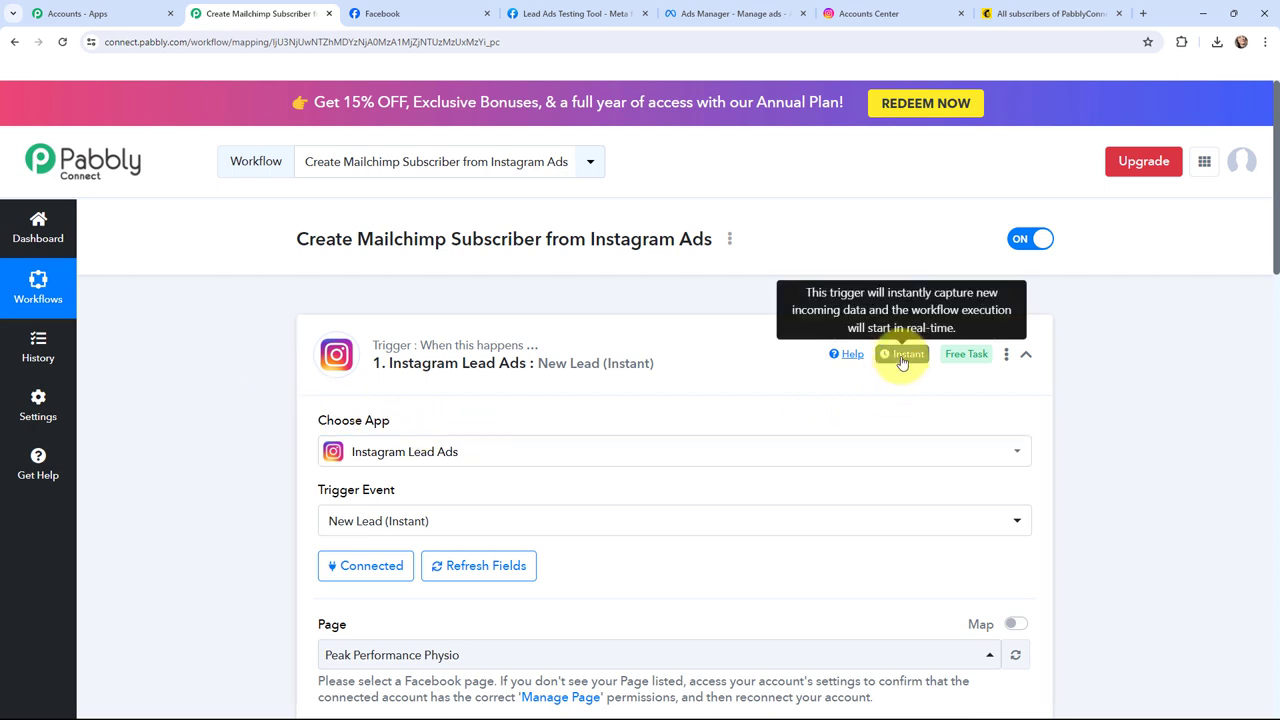
left_click(340, 352)
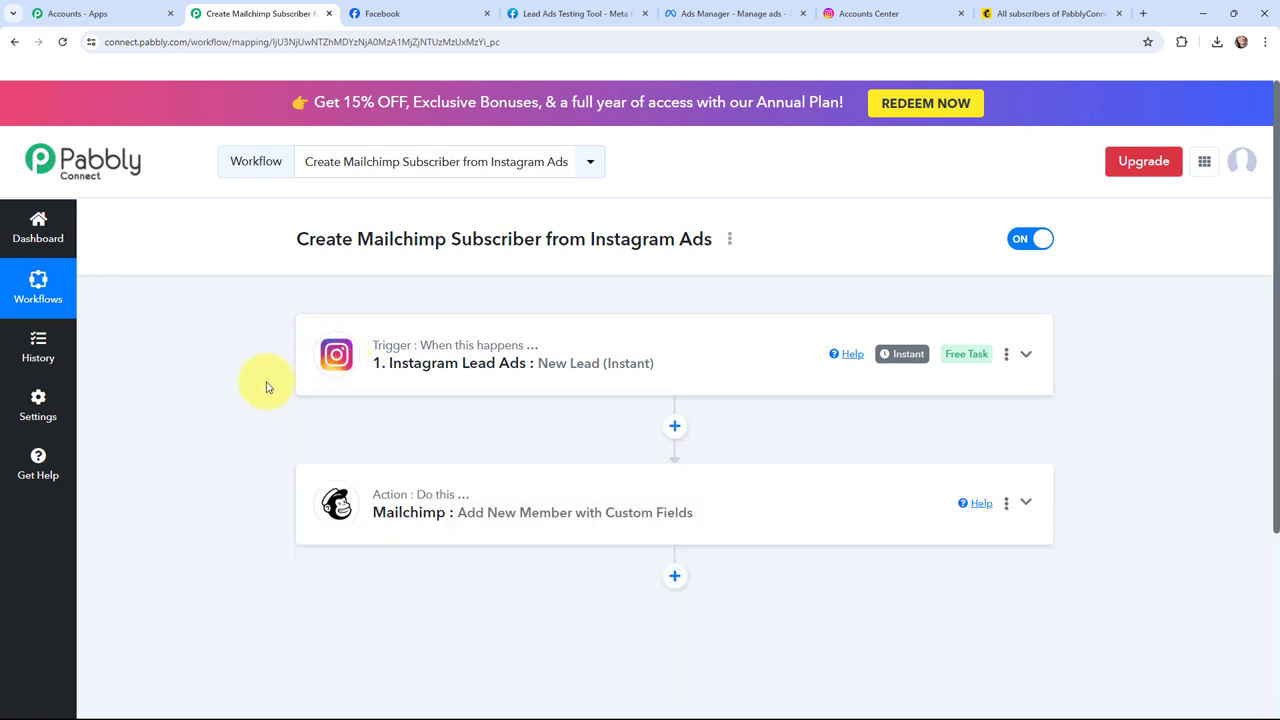
left_click(325, 497)
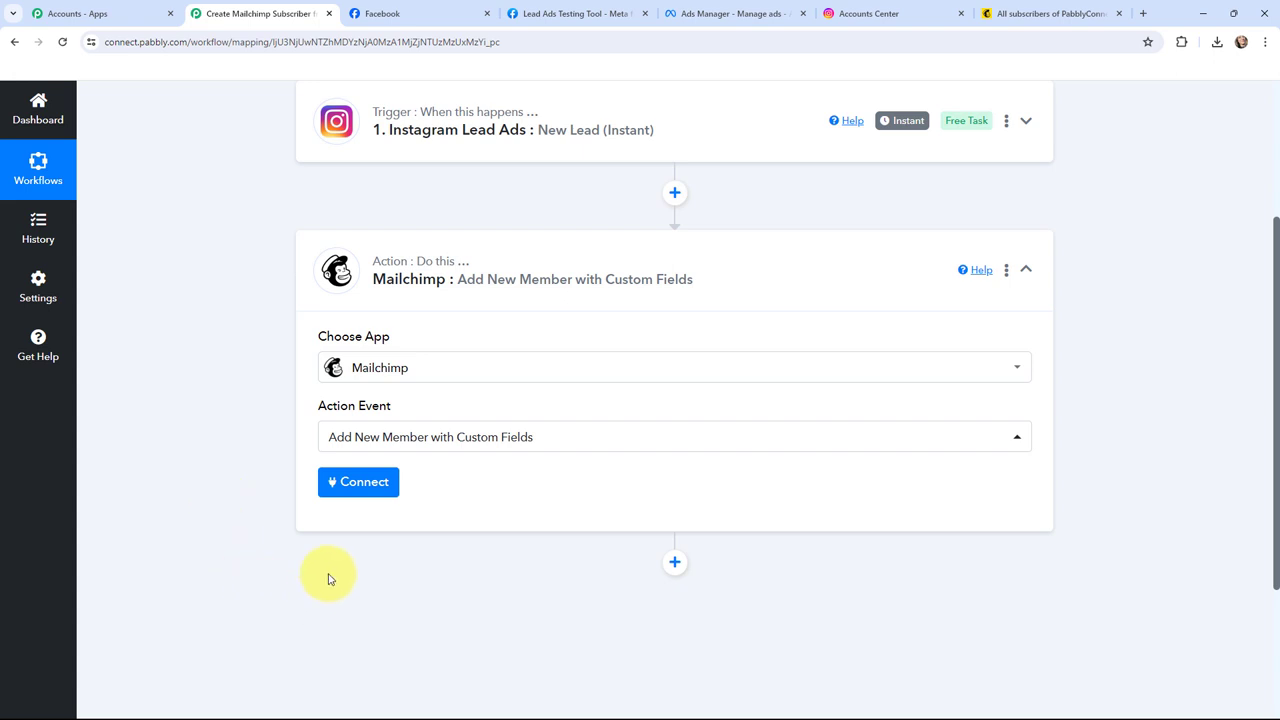
left_click(358, 484)
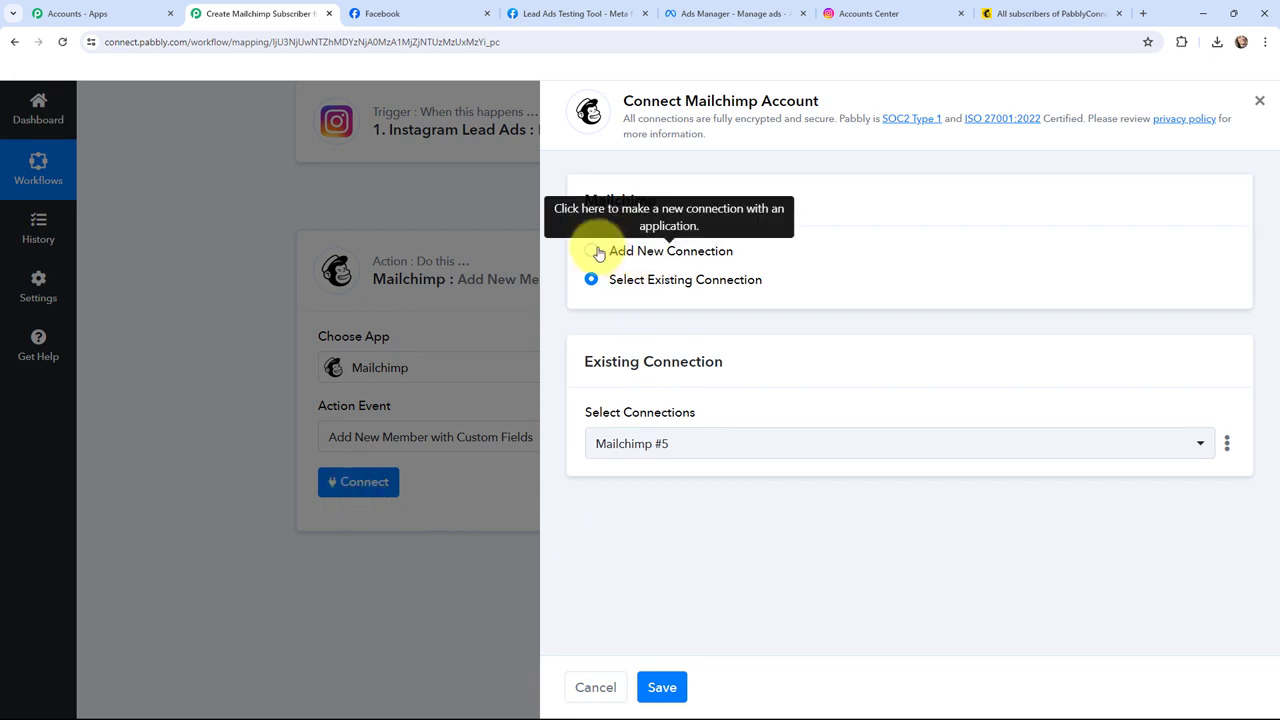
left_click(592, 251)
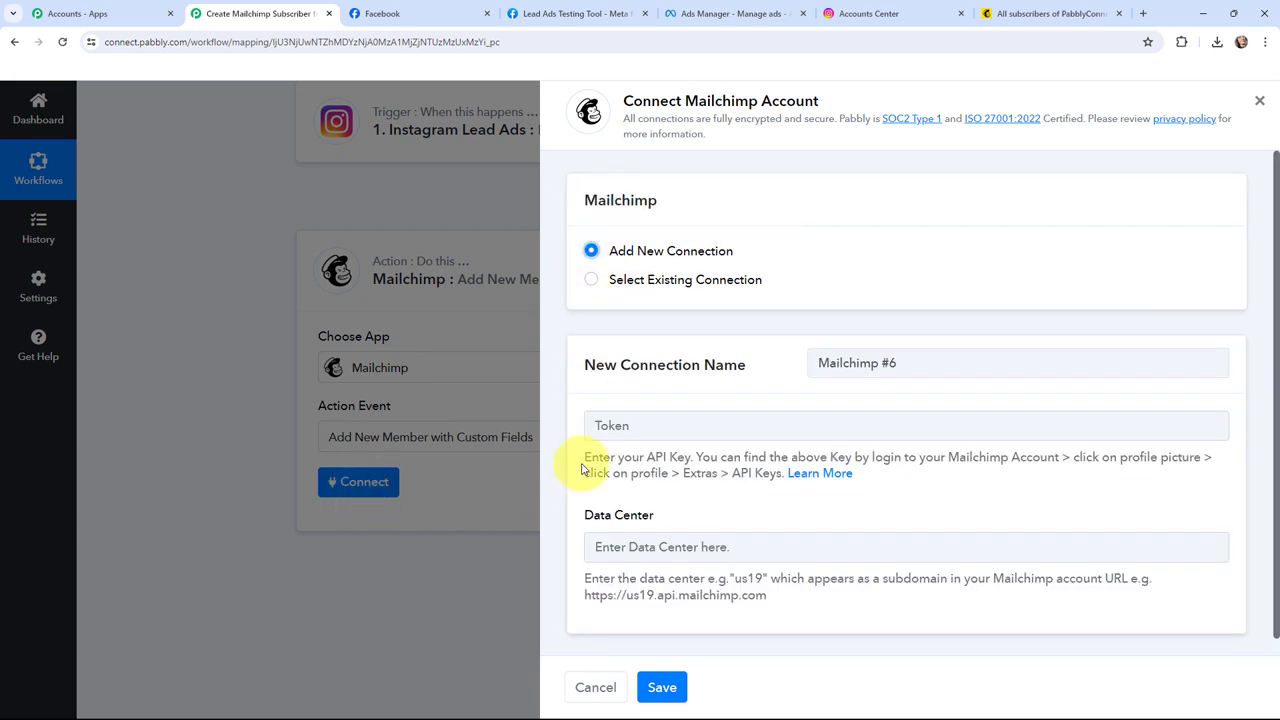
left_click(1000, 13)
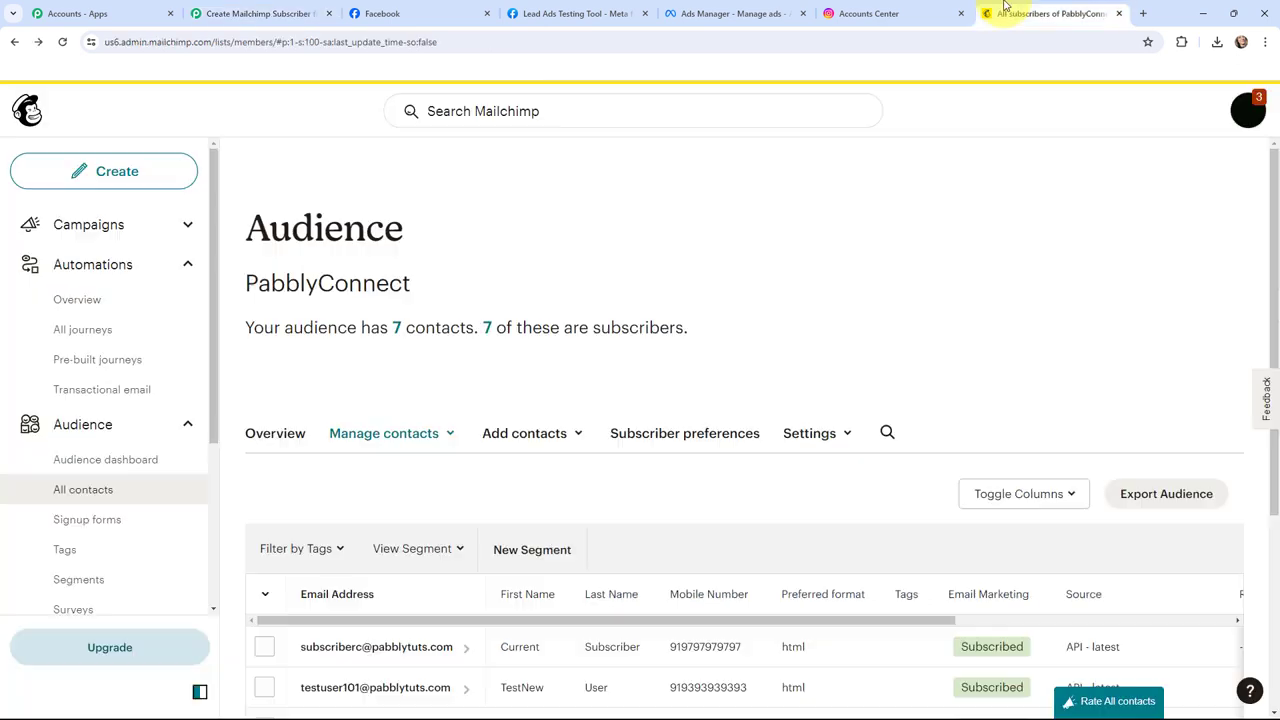
Step: Go to the API keys page under the Mailchimp profile's Extras settings
left_click(1248, 110)
left_click(1106, 231)
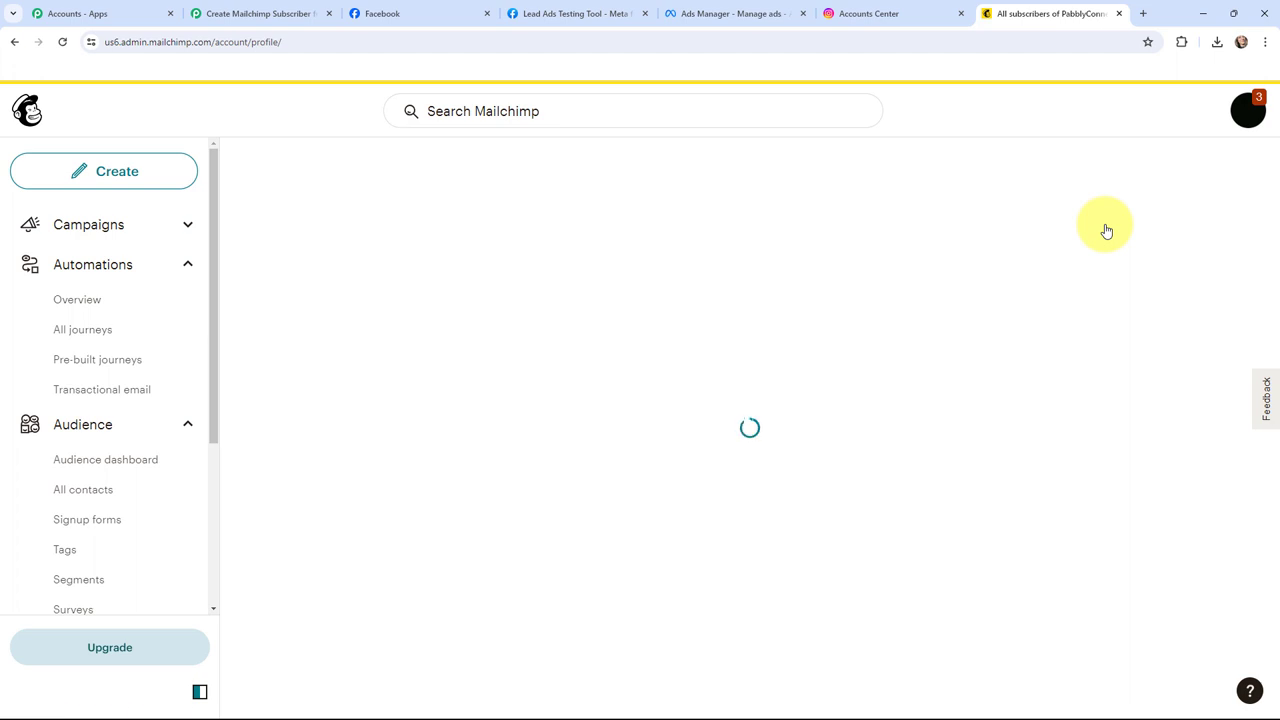
left_click(604, 284)
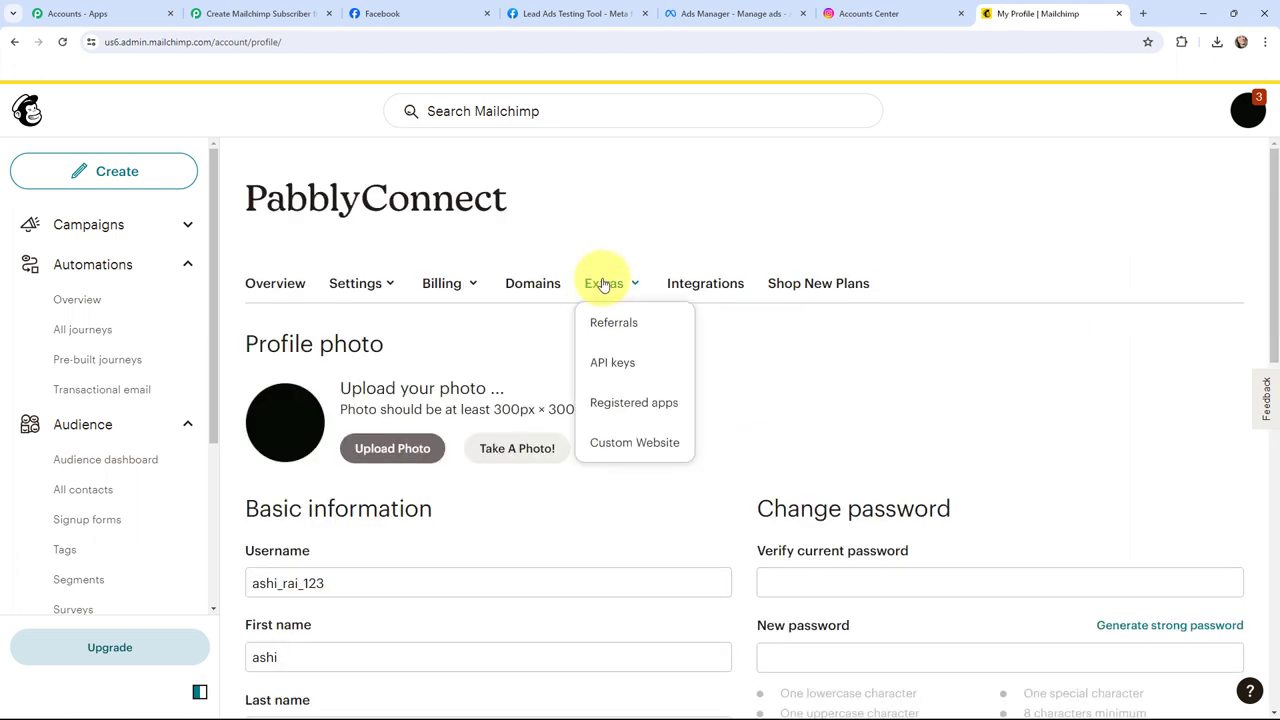
left_click(626, 362)
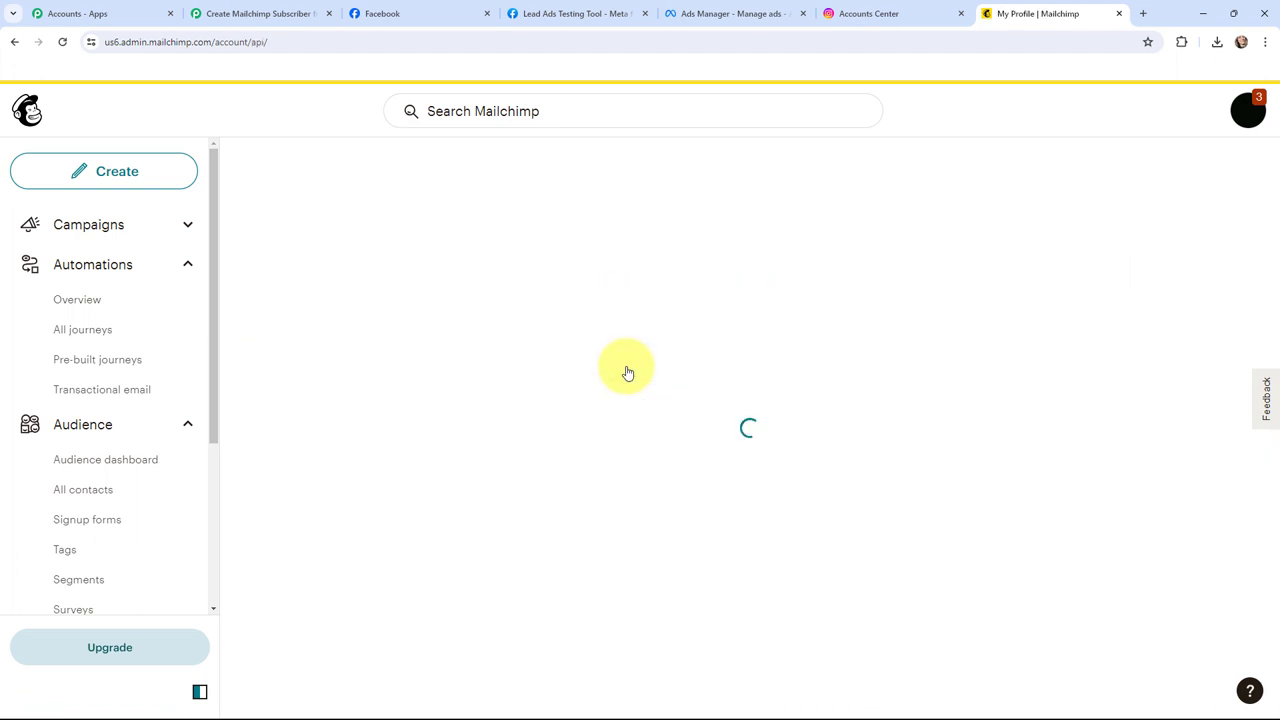
scroll(534, 377, "down", 10)
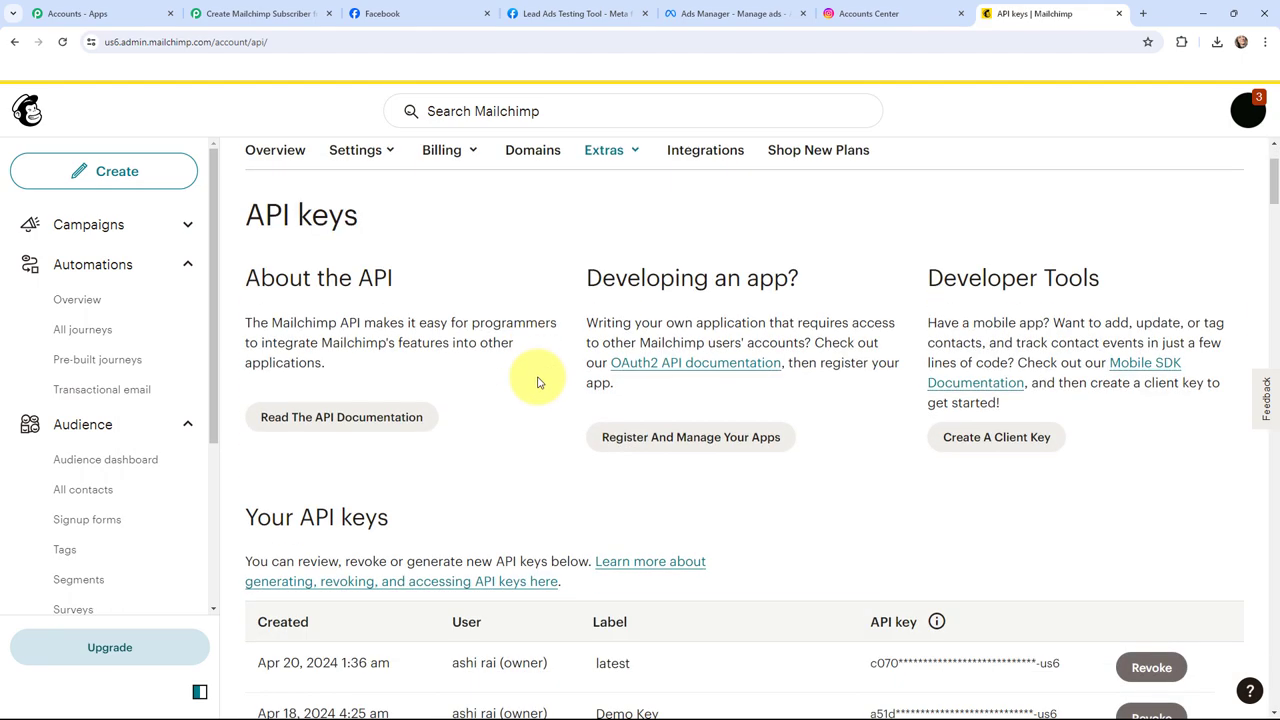
scroll(537, 382, "down", 20)
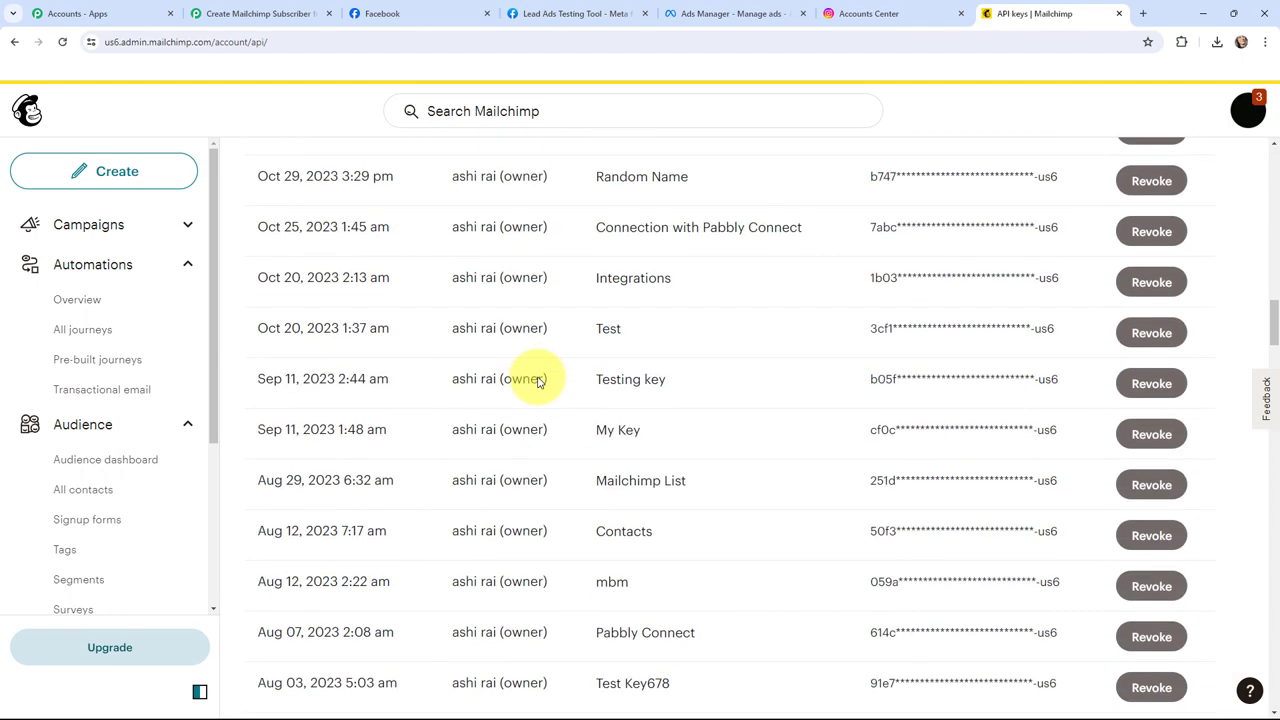
scroll(537, 382, "down", 20)
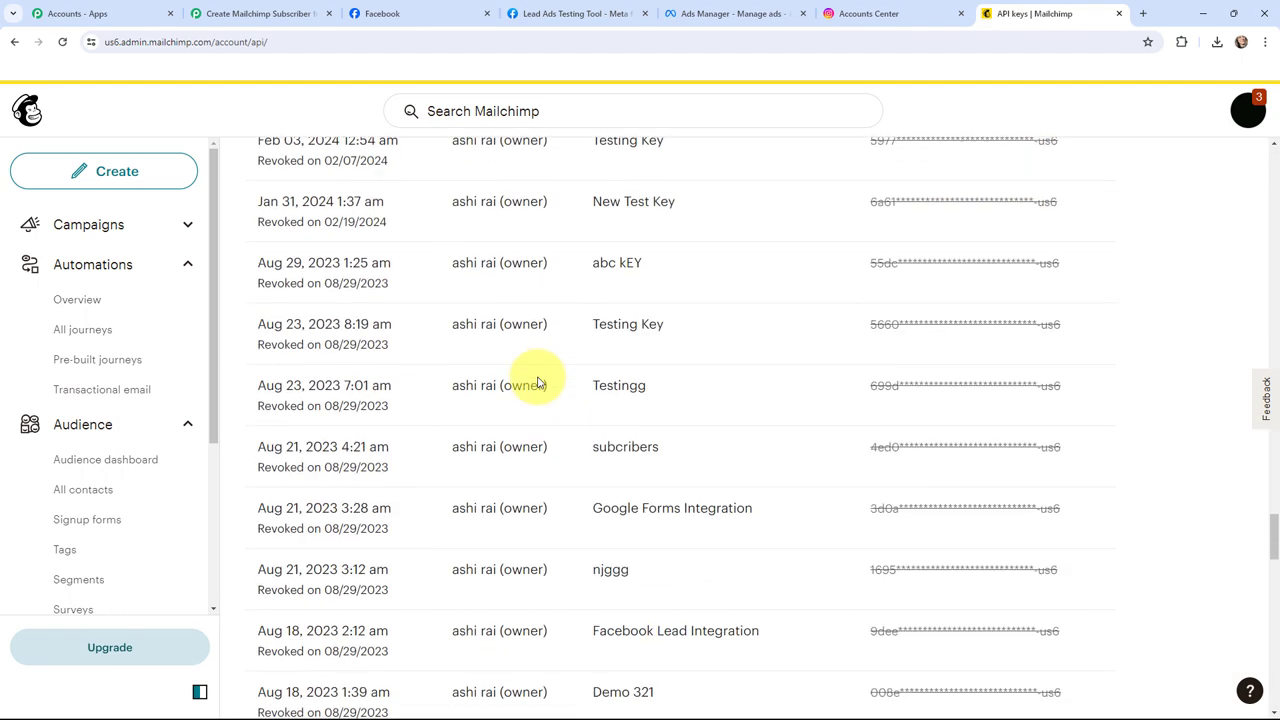
scroll(540, 380, "down", 1)
scroll(450, 370, "up", 2)
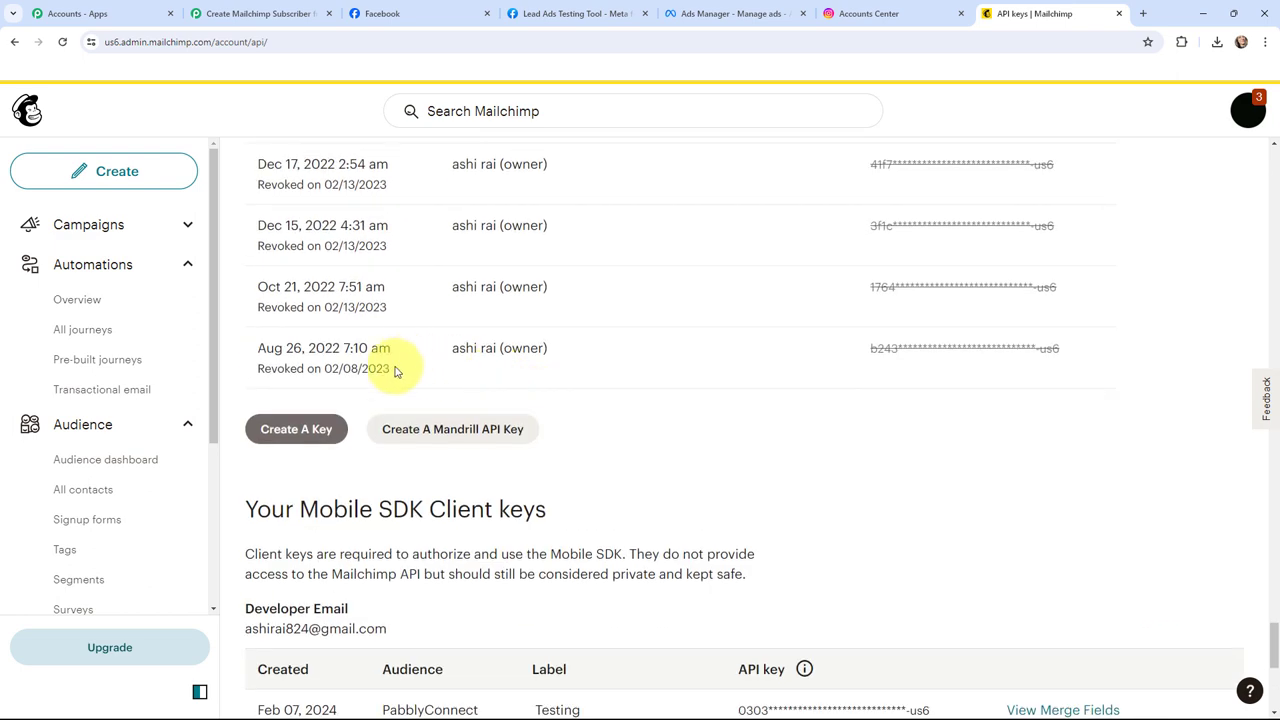
Step: Create a new API key named 'latest key' and copy it to the clipboard
left_click(300, 437)
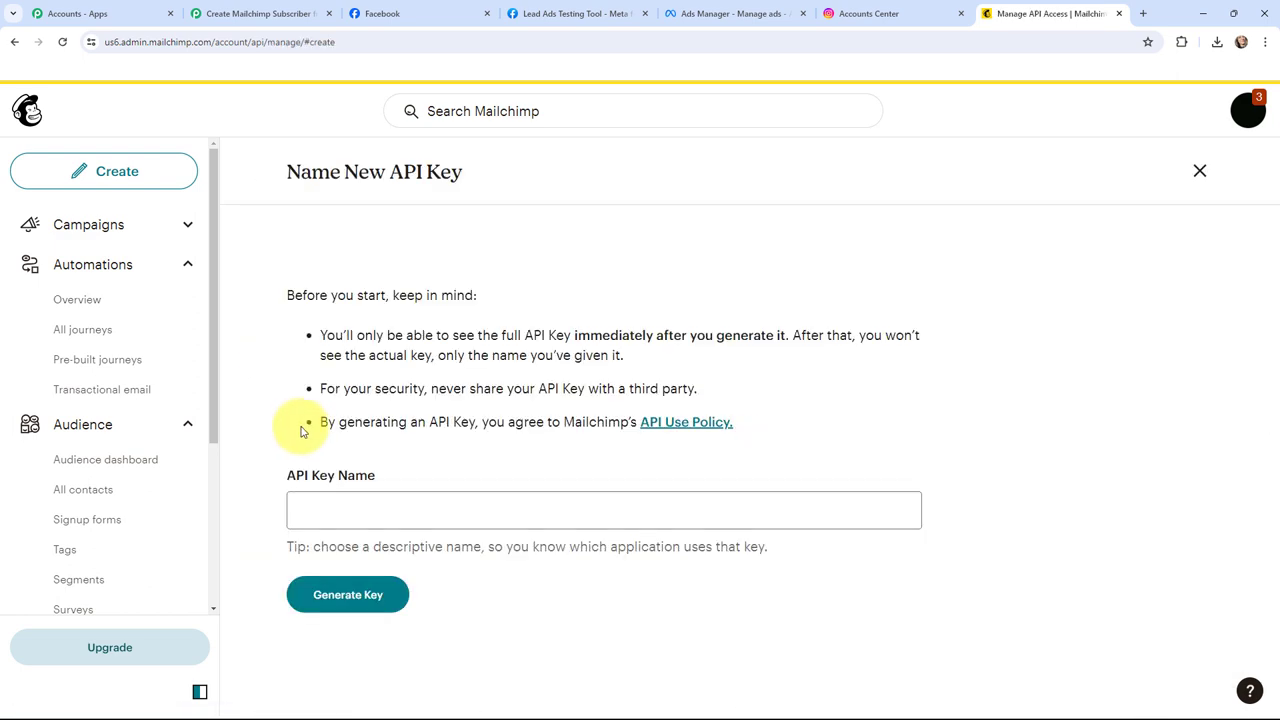
left_click(363, 509)
type("la")
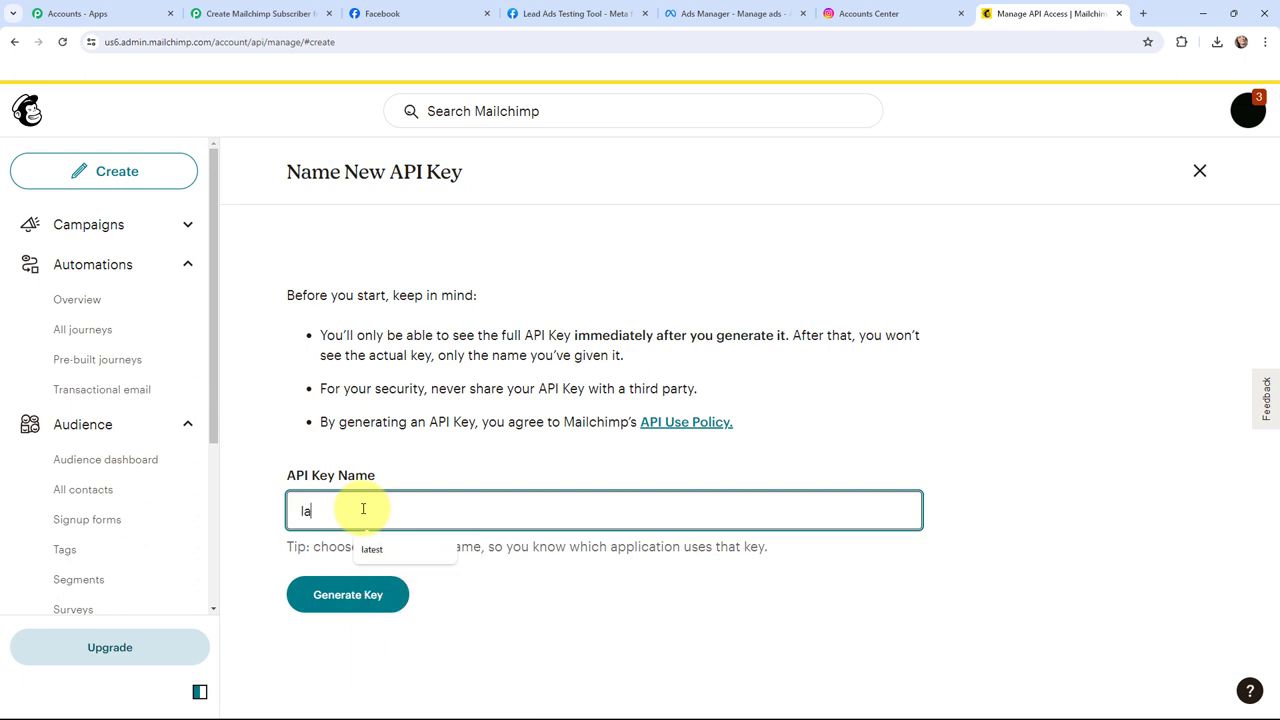
type("test key")
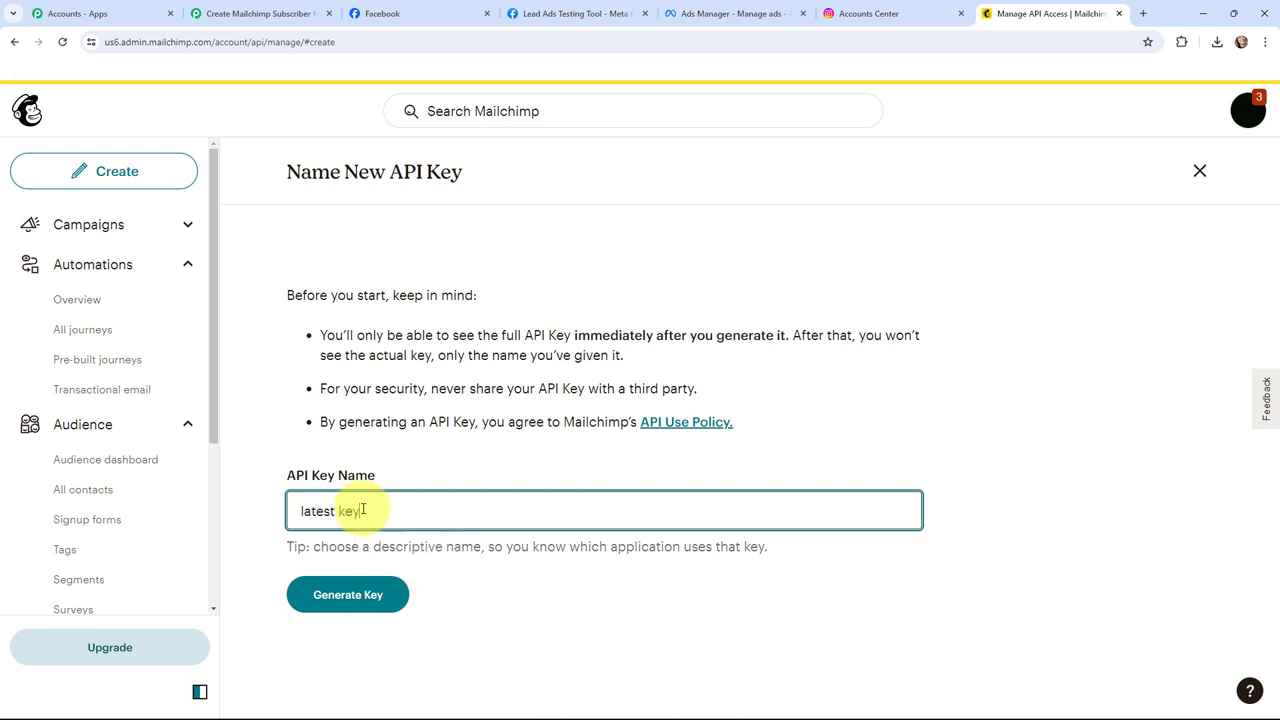
left_click(310, 594)
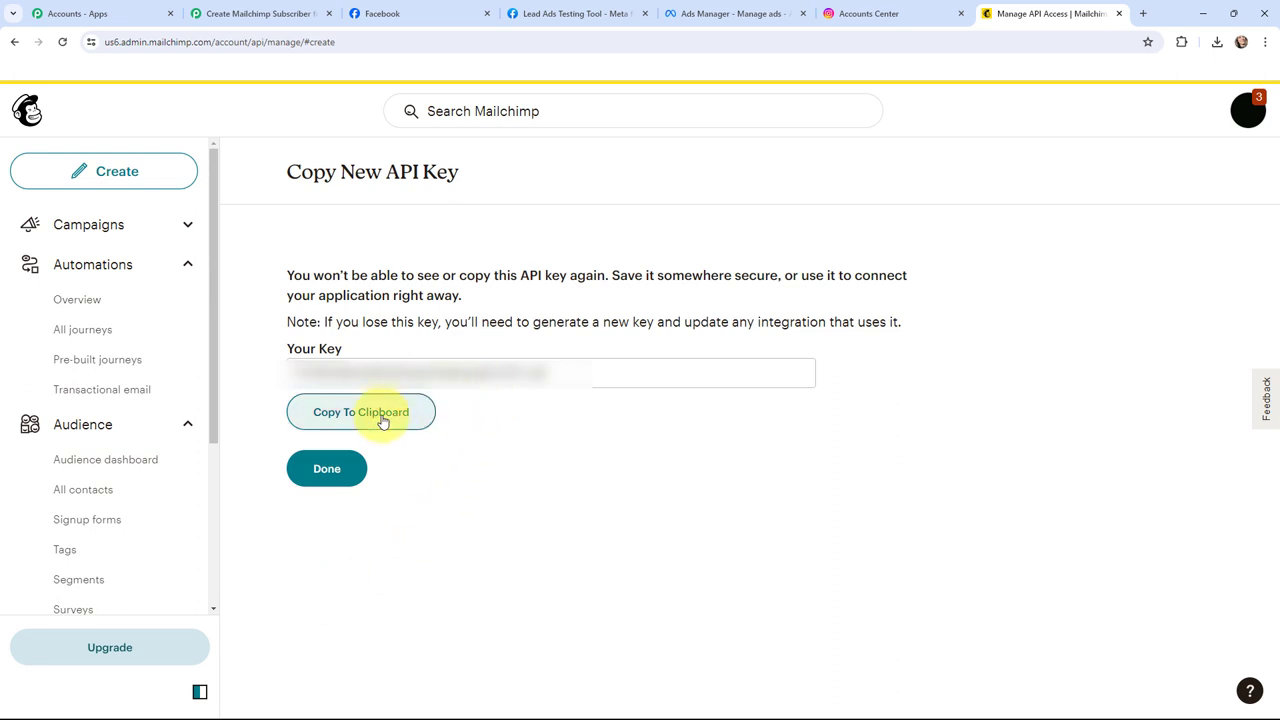
left_click(382, 421)
Step: Paste the new Mailchimp API key into the connection's Token field
left_click(251, 12)
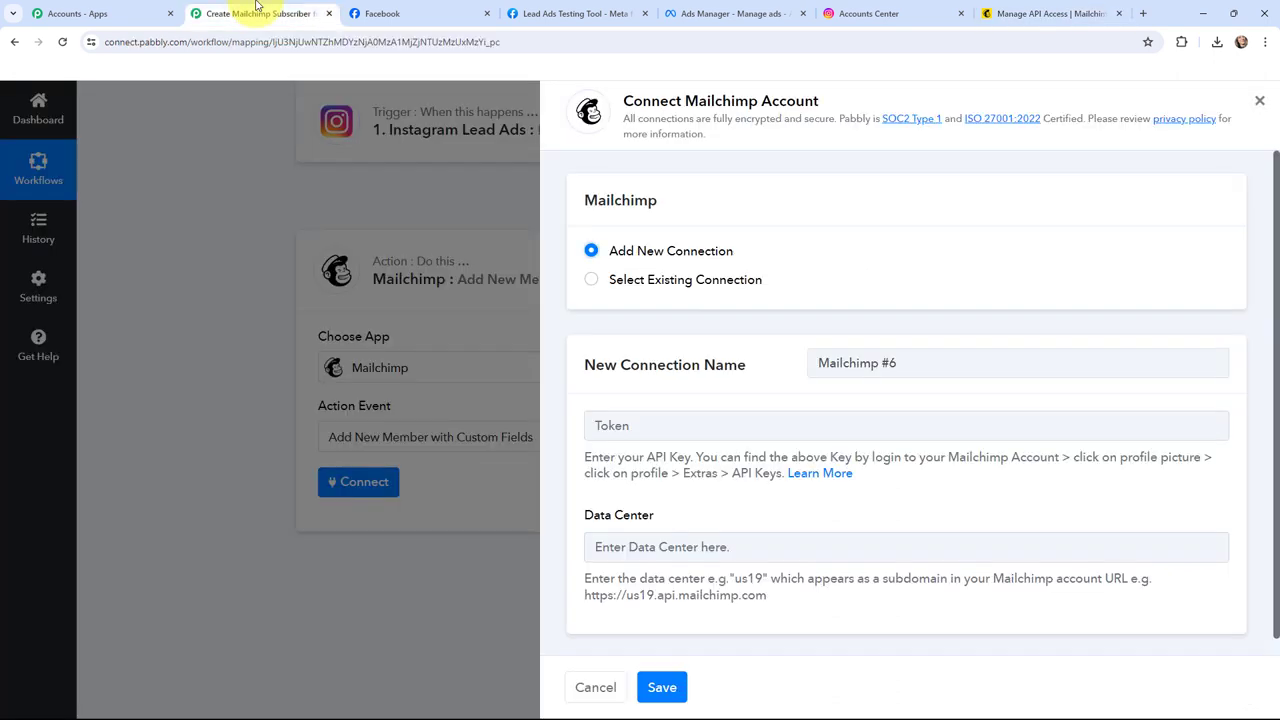
left_click(679, 436)
key("ctrl+v")
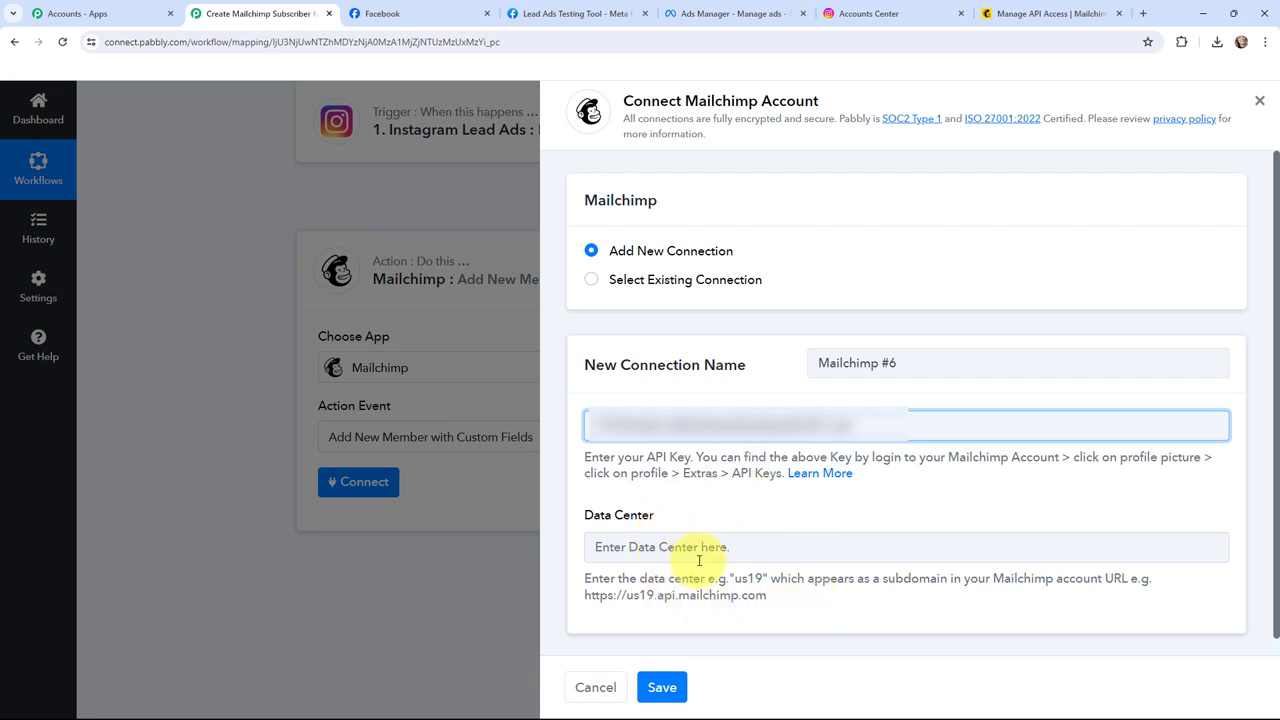
Step: Copy 'us6' from the Mailchimp URL into Data Center and save the connection
left_click(1050, 13)
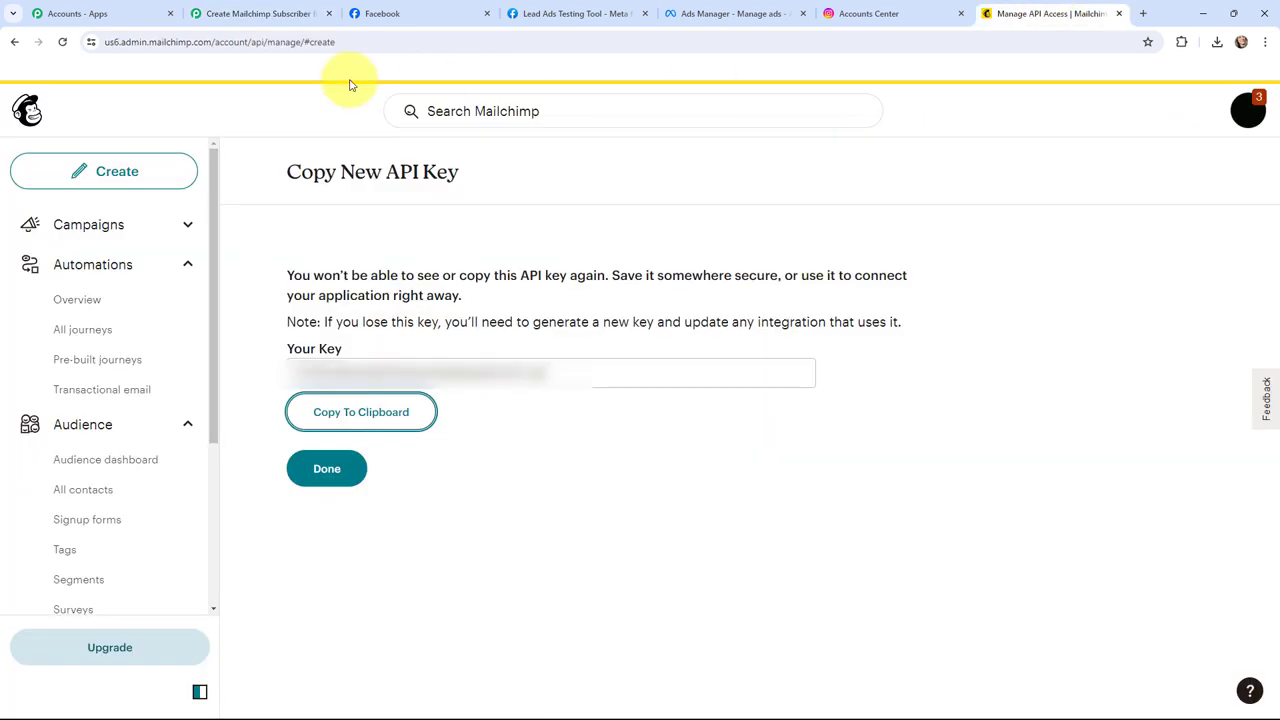
double_click(358, 42)
left_click_drag(134, 42, 146, 44)
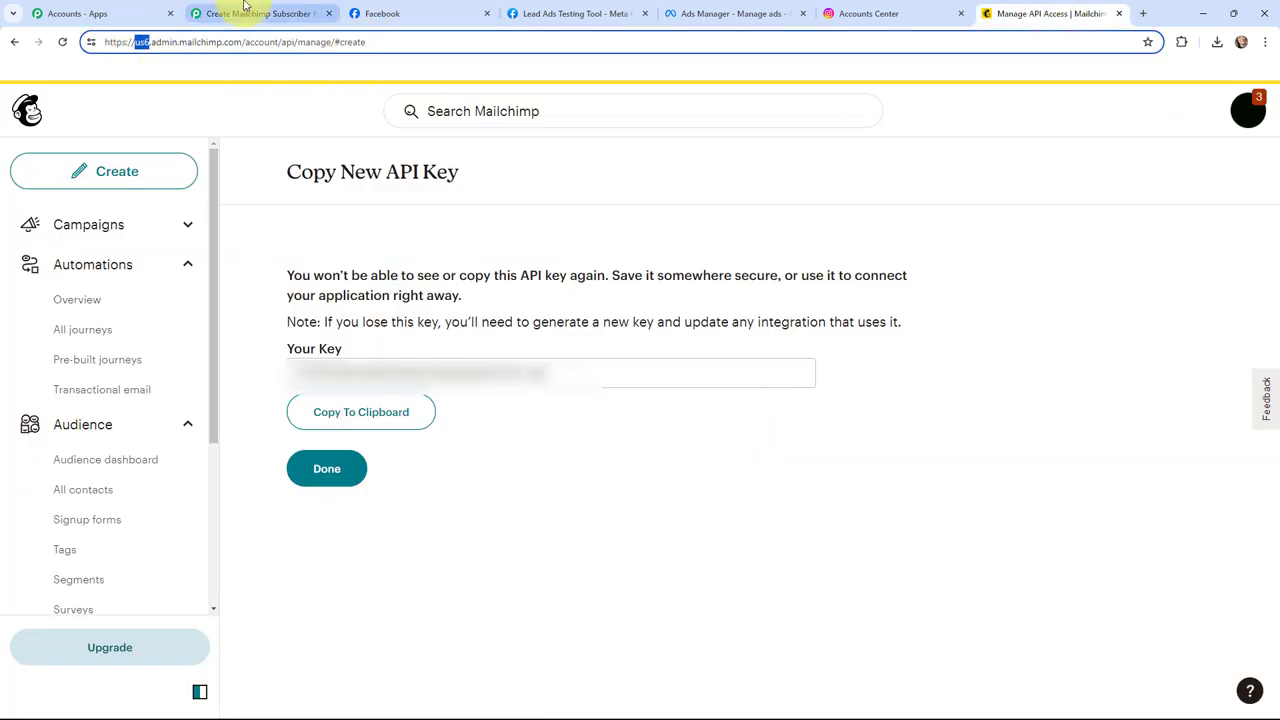
left_click(250, 13)
left_click(591, 546)
key("ctrl+v")
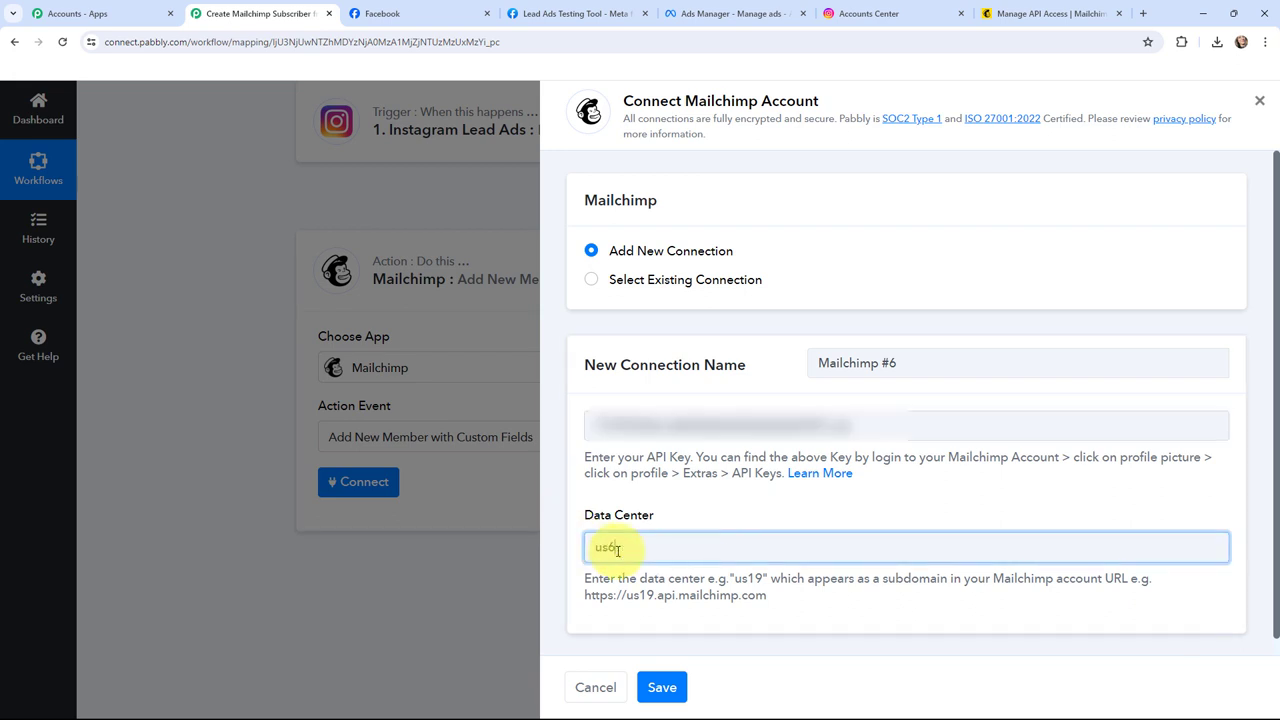
left_click(688, 511)
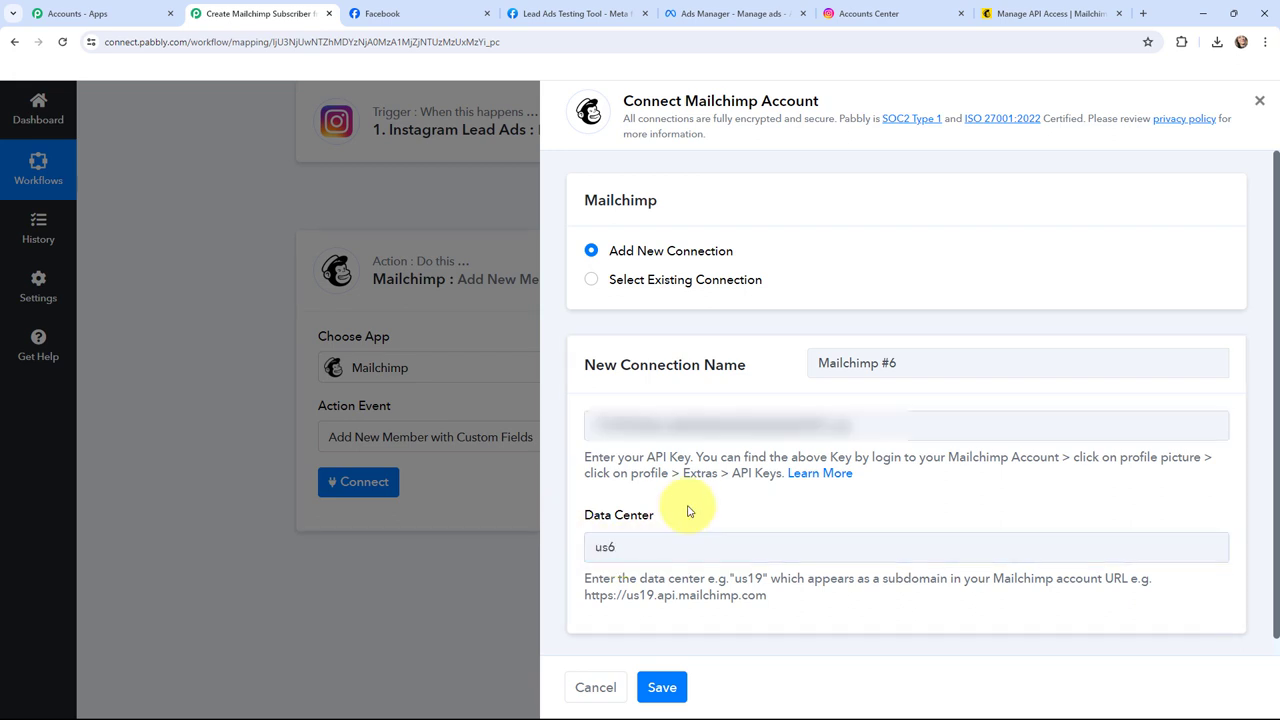
left_click(662, 688)
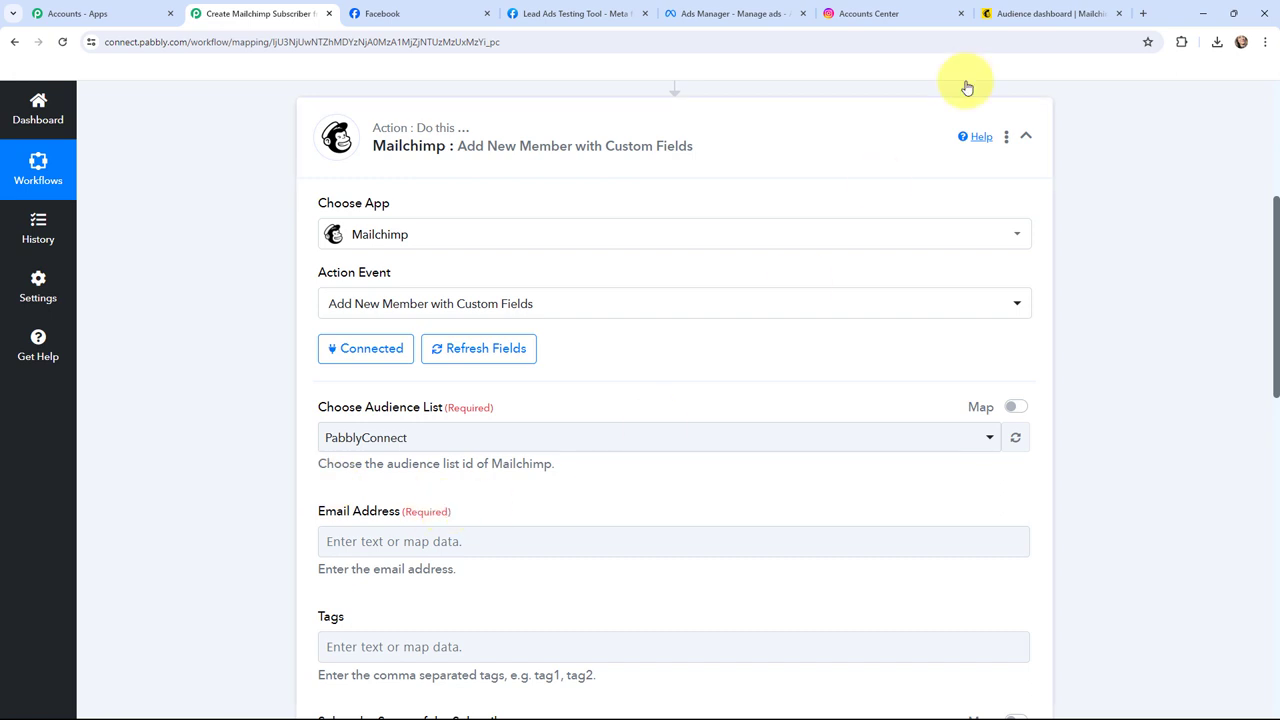
Step: Check the Mailchimp audience and keep PabblyConnect as the chosen audience list
left_click(1010, 14)
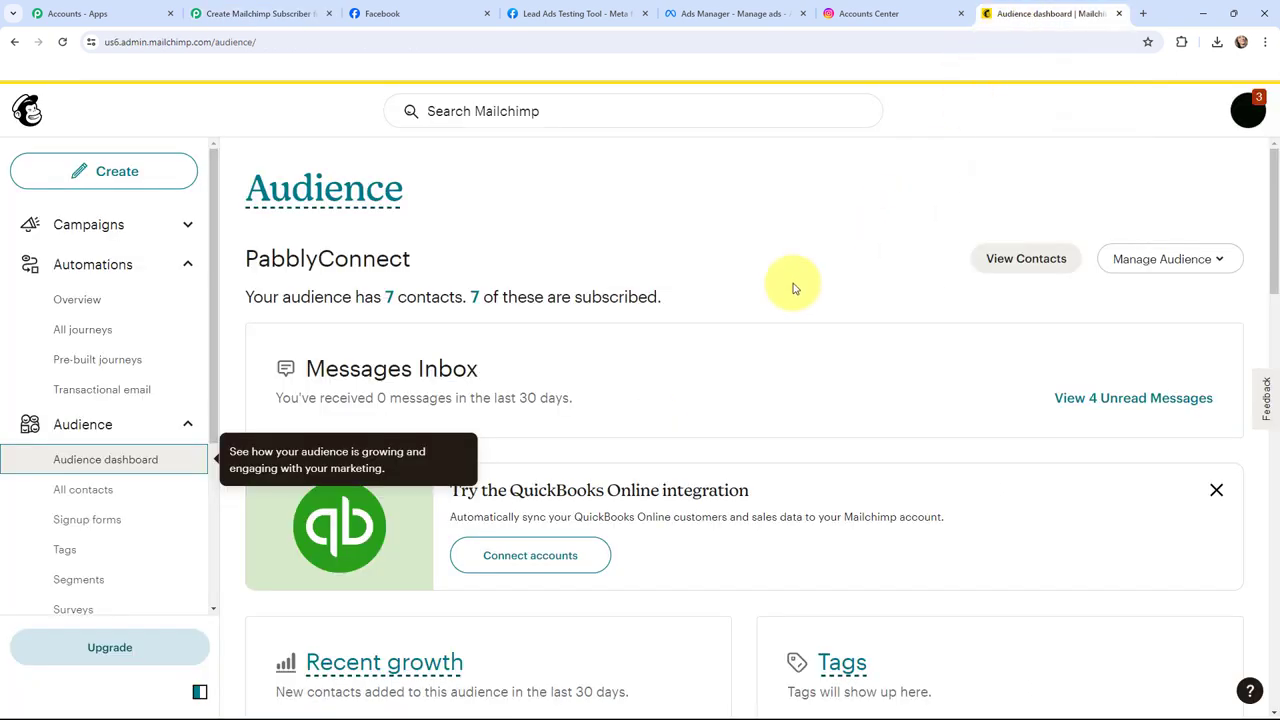
left_click(109, 463)
left_click(257, 13)
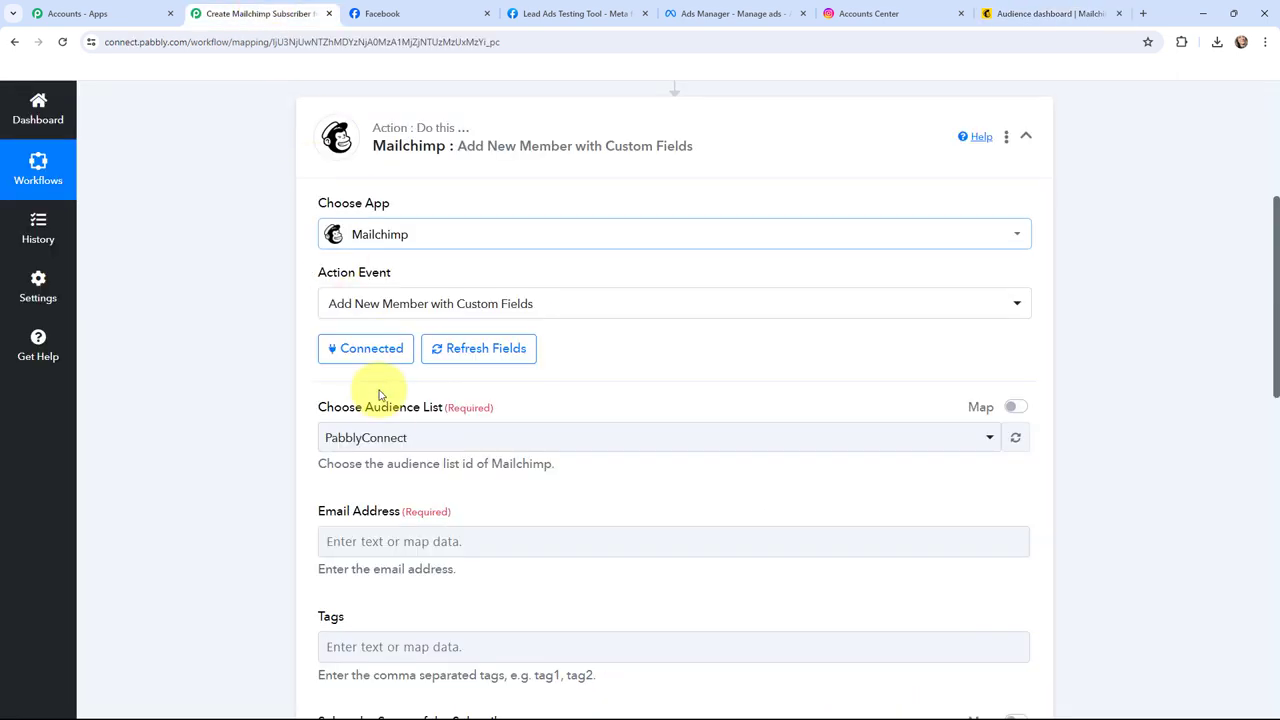
left_click(386, 437)
left_click(398, 516)
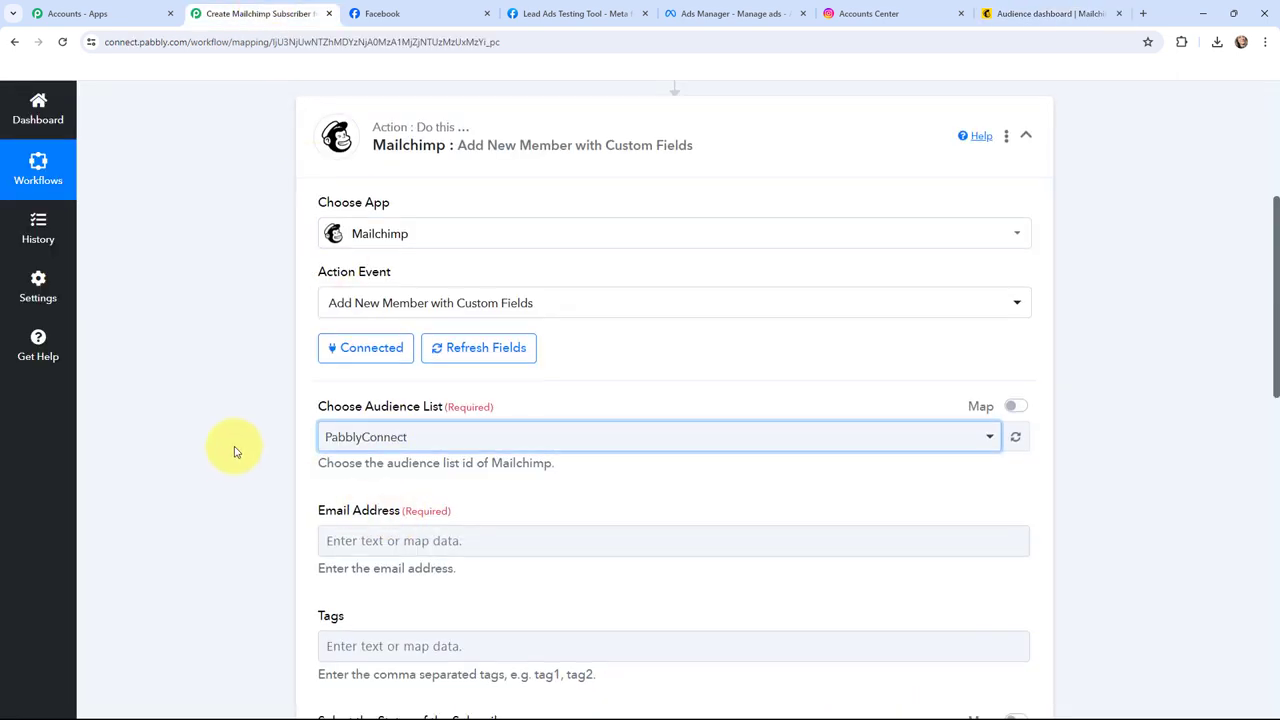
Step: Map the Instagram lead's Res4 Email into the Email Address field
scroll(237, 449, "down", 3)
left_click(372, 280)
left_click(394, 401)
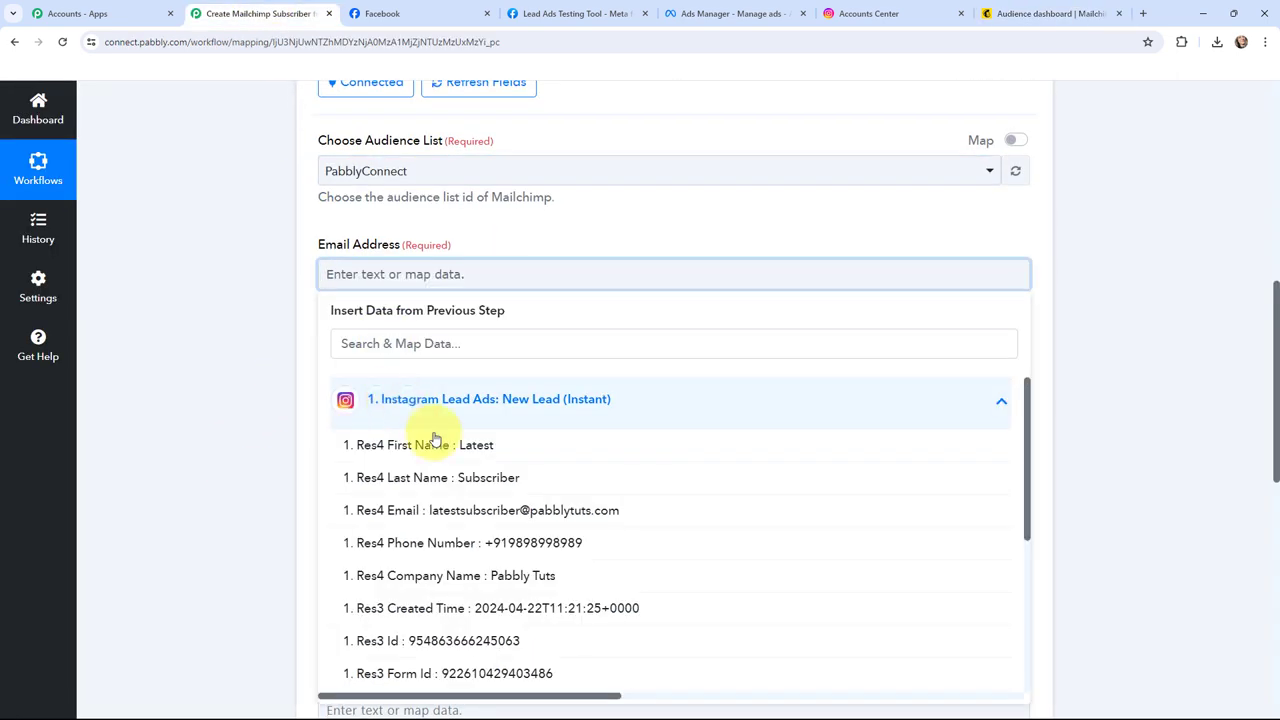
left_click(495, 510)
left_click(225, 311)
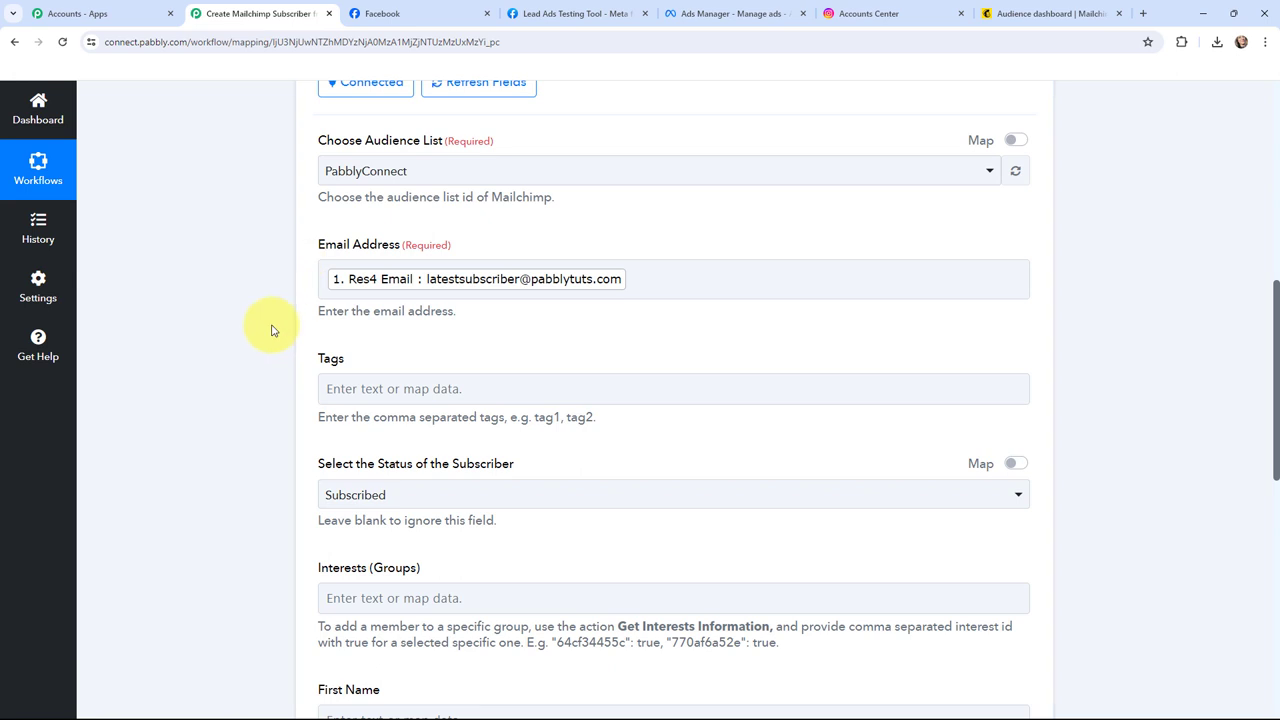
Step: Map Res4 First Name into First Name and Res4 Last Name into Last Name
scroll(271, 330, "down", 2)
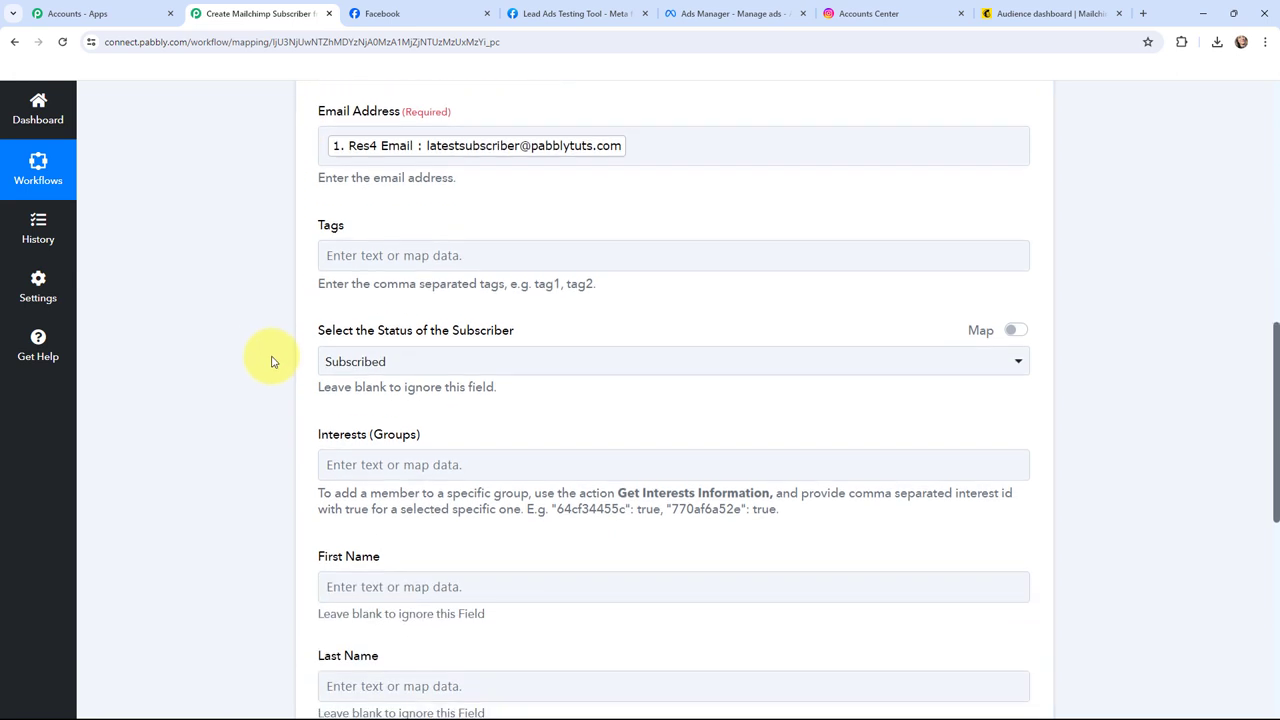
scroll(271, 361, "down", 3)
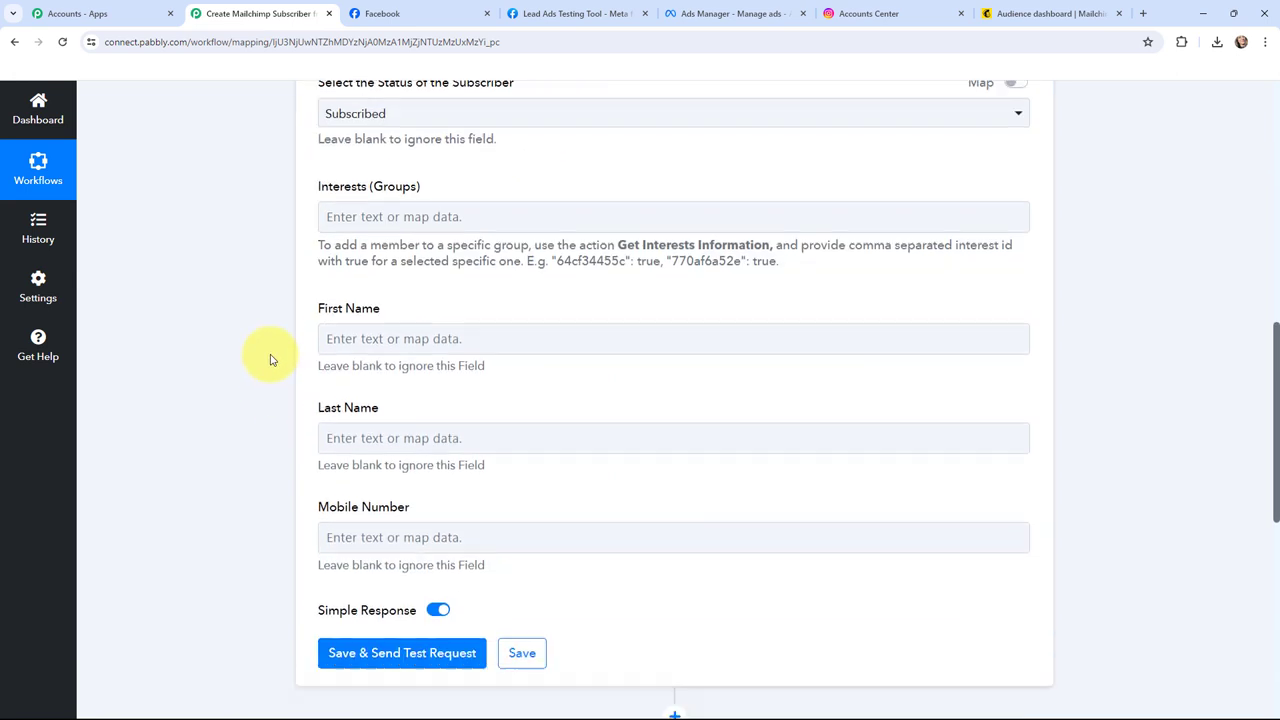
left_click(368, 319)
left_click(380, 440)
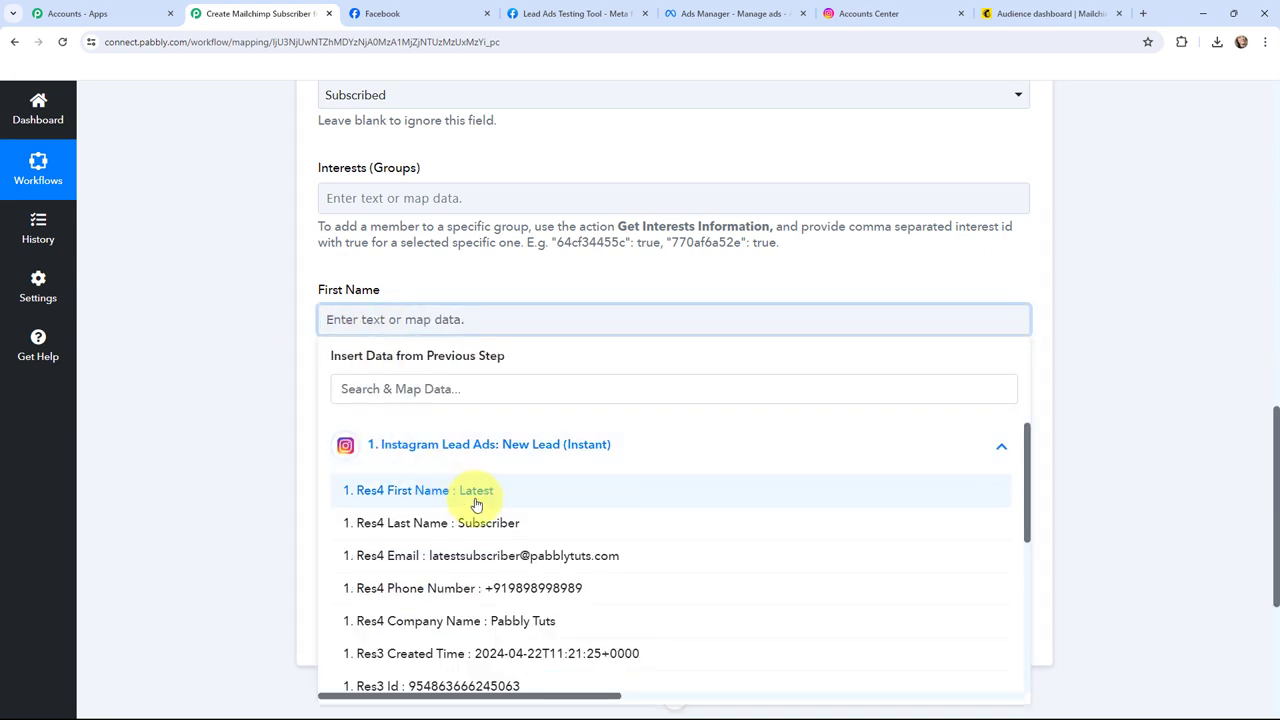
scroll(488, 551, "down", 5)
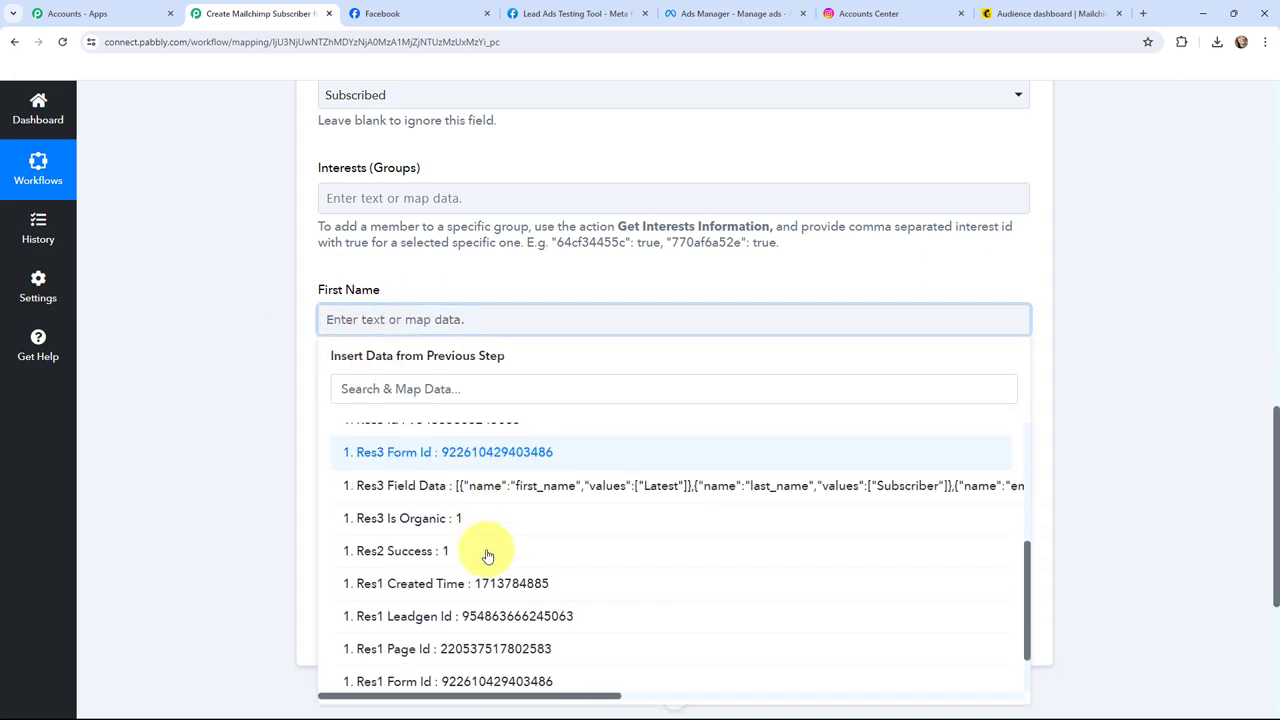
scroll(490, 552, "up", 5)
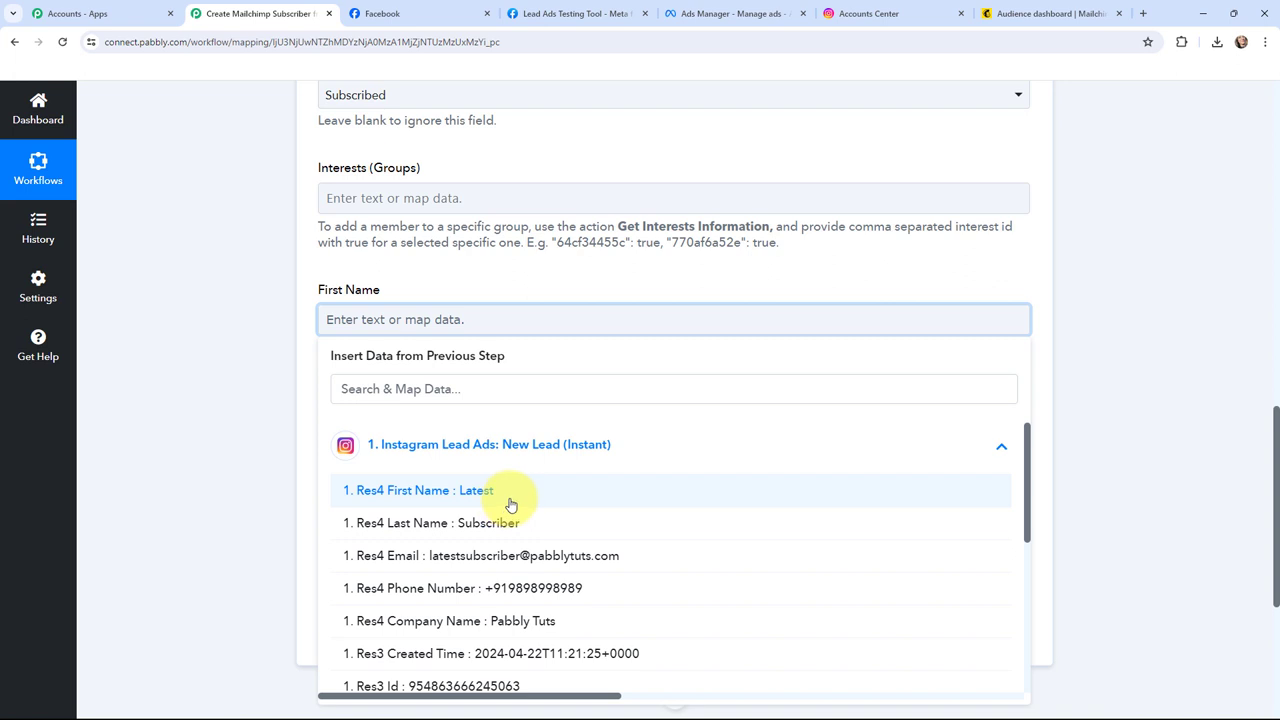
left_click(510, 503)
left_click(229, 423)
left_click(340, 427)
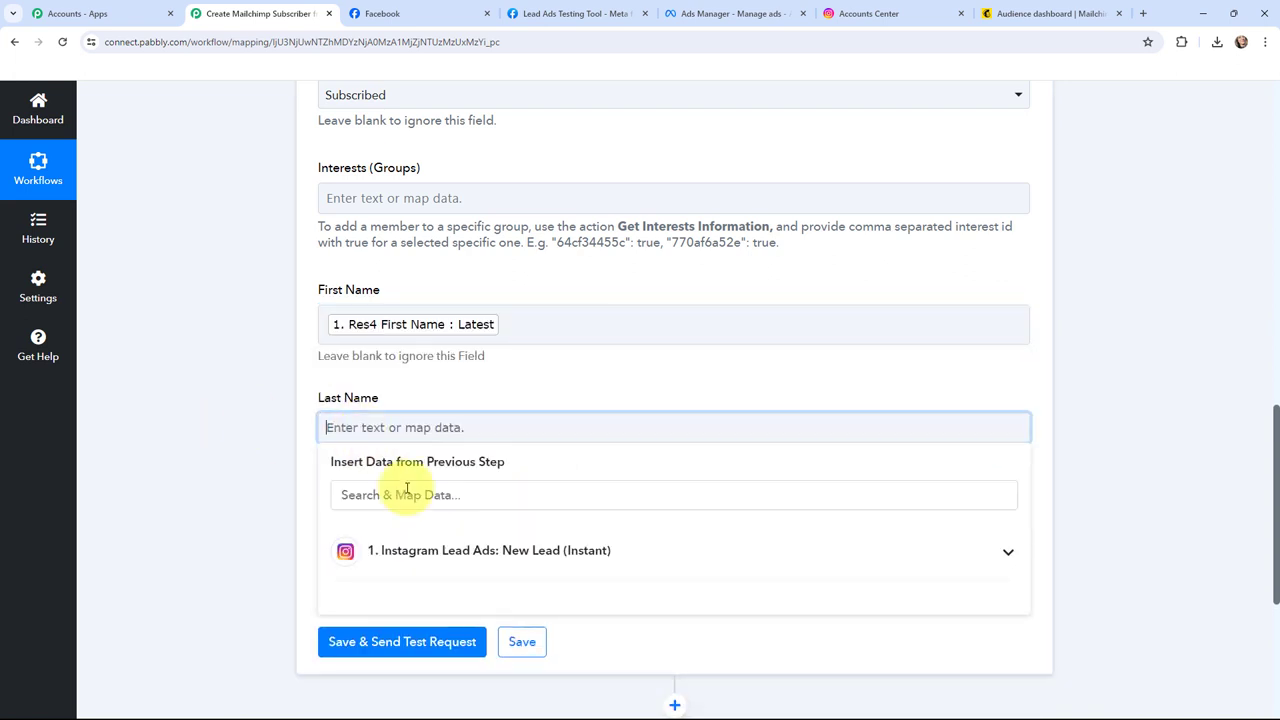
left_click(425, 550)
left_click(486, 629)
left_click(216, 371)
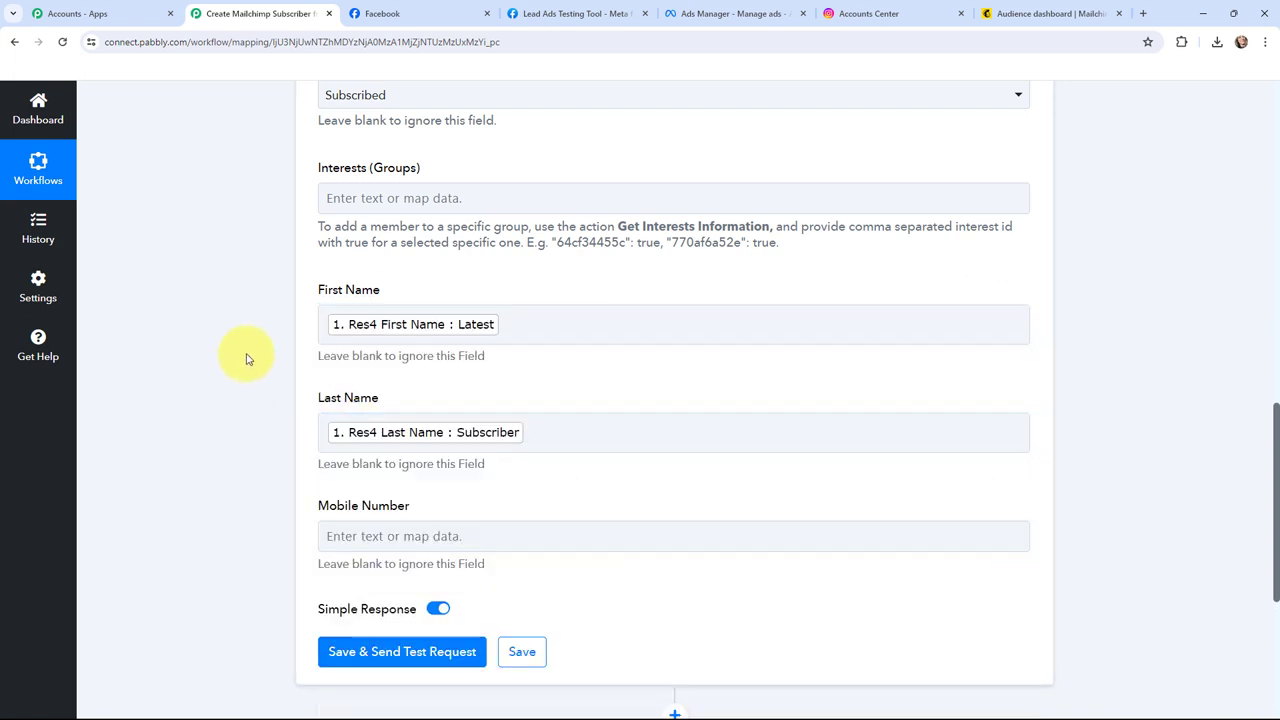
Step: Map the lead's Res4 Phone Number into the Mobile Number field
scroll(312, 362, "down", 2)
left_click(363, 401)
left_click(490, 543)
scroll(487, 603, "down", 2)
left_click(487, 603)
left_click(218, 440)
scroll(262, 437, "up", 2)
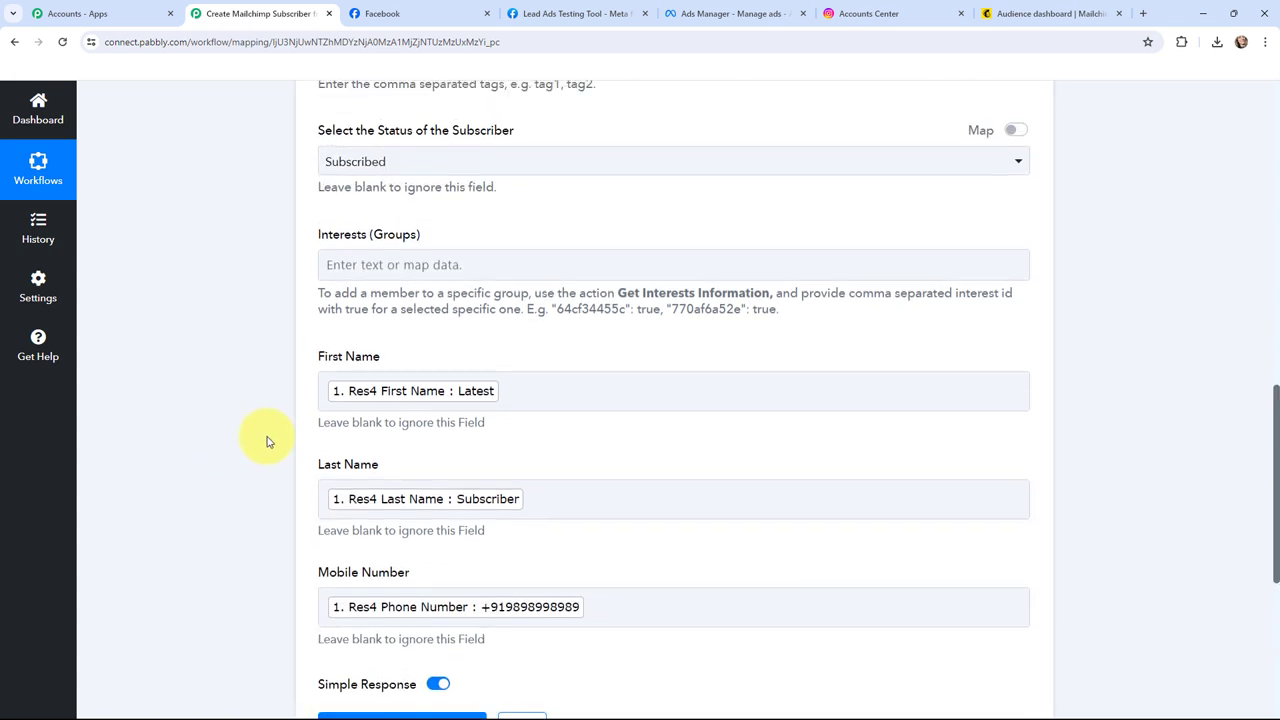
scroll(248, 435, "up", 2)
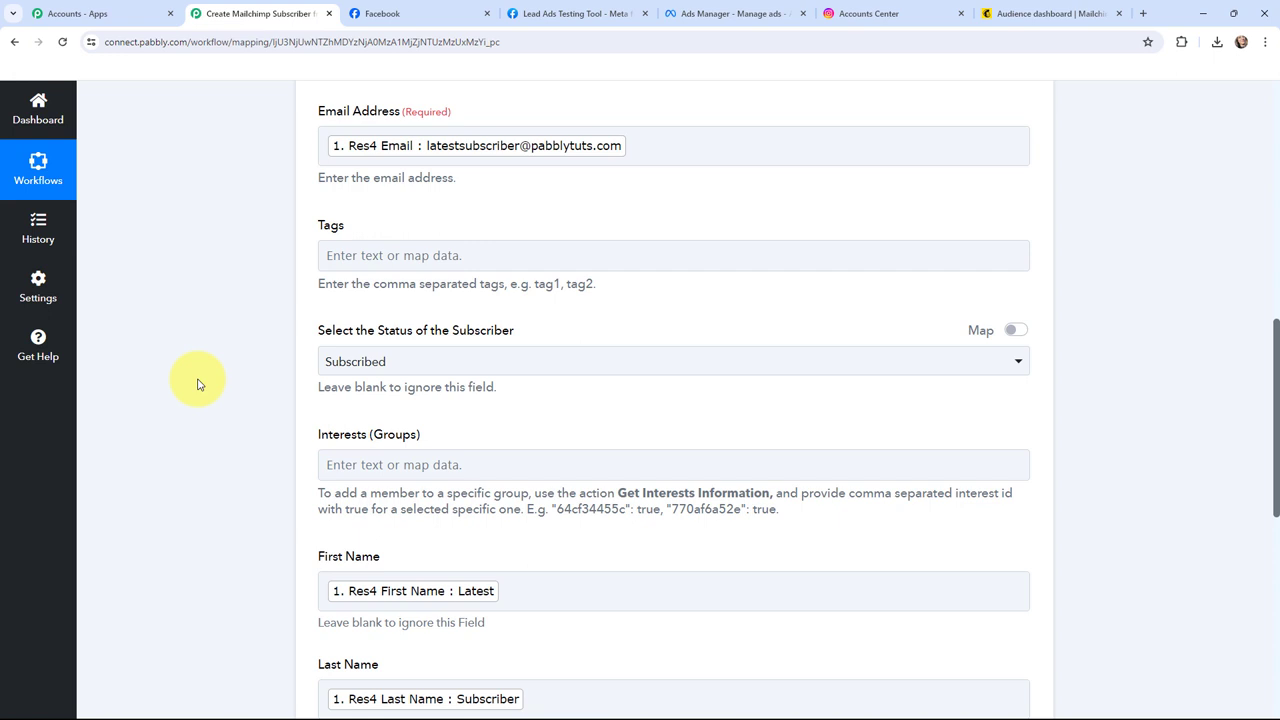
Step: Save the Mailchimp step and send a test request, confirming the response shows a subscribed member
scroll(197, 384, "down", 4)
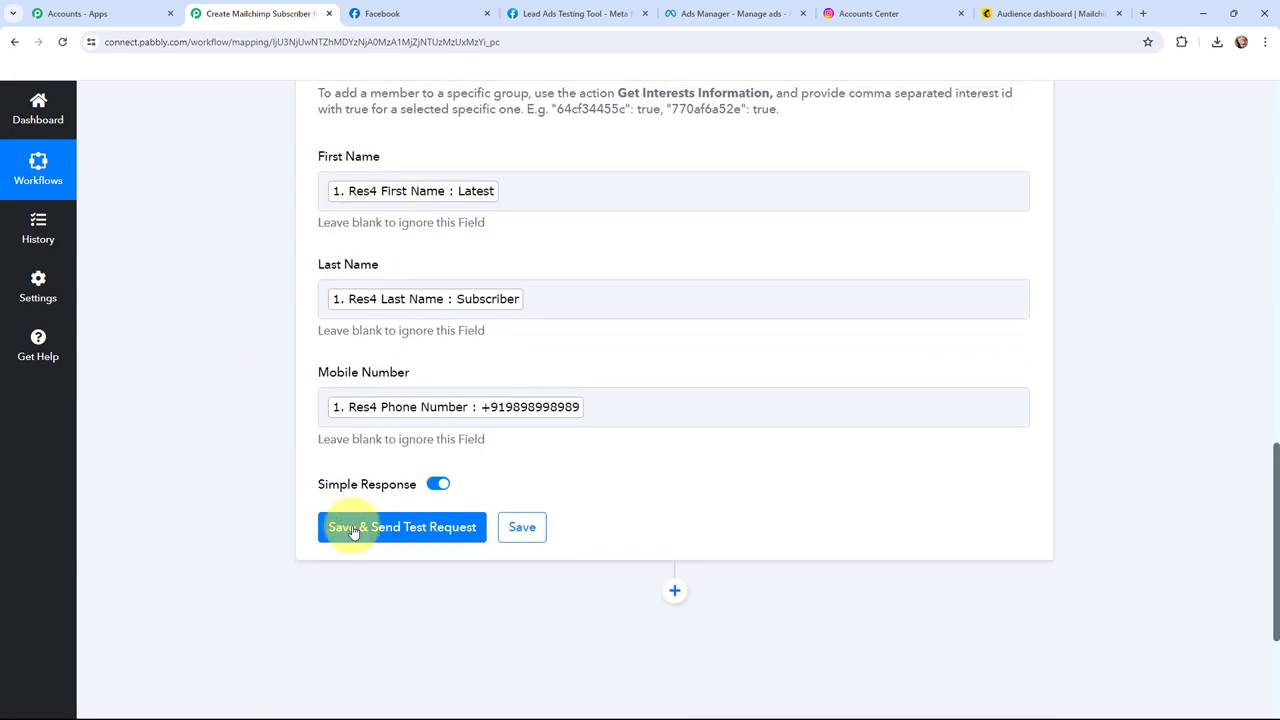
left_click(378, 535)
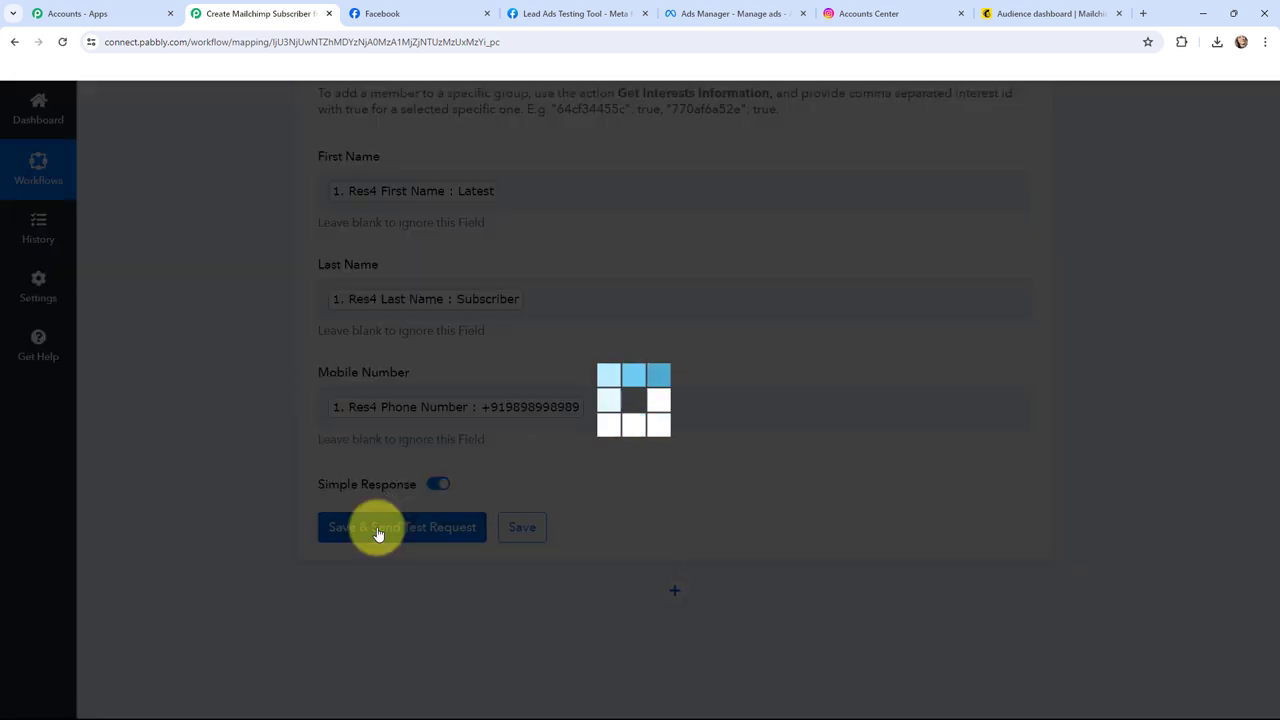
scroll(650, 455, "down", 3)
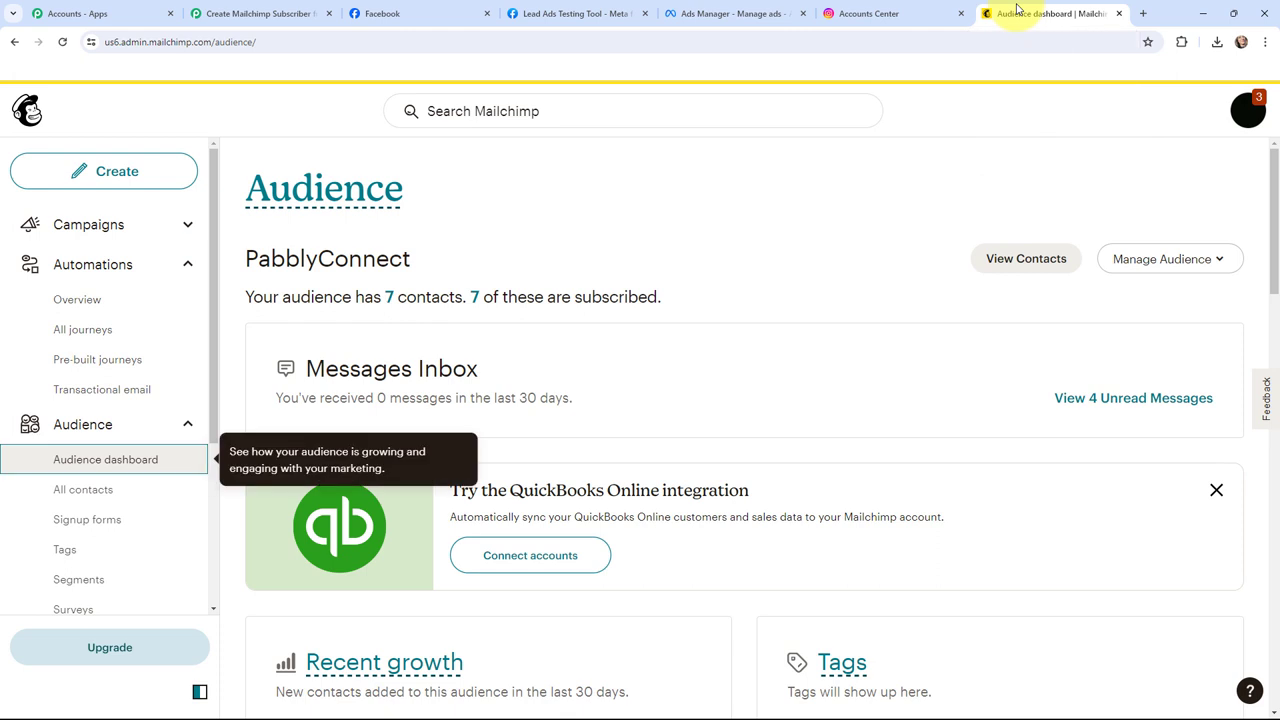
Step: List all 8 audience contacts and open the newest lead's profile from source 'API - latest key'
left_click(86, 496)
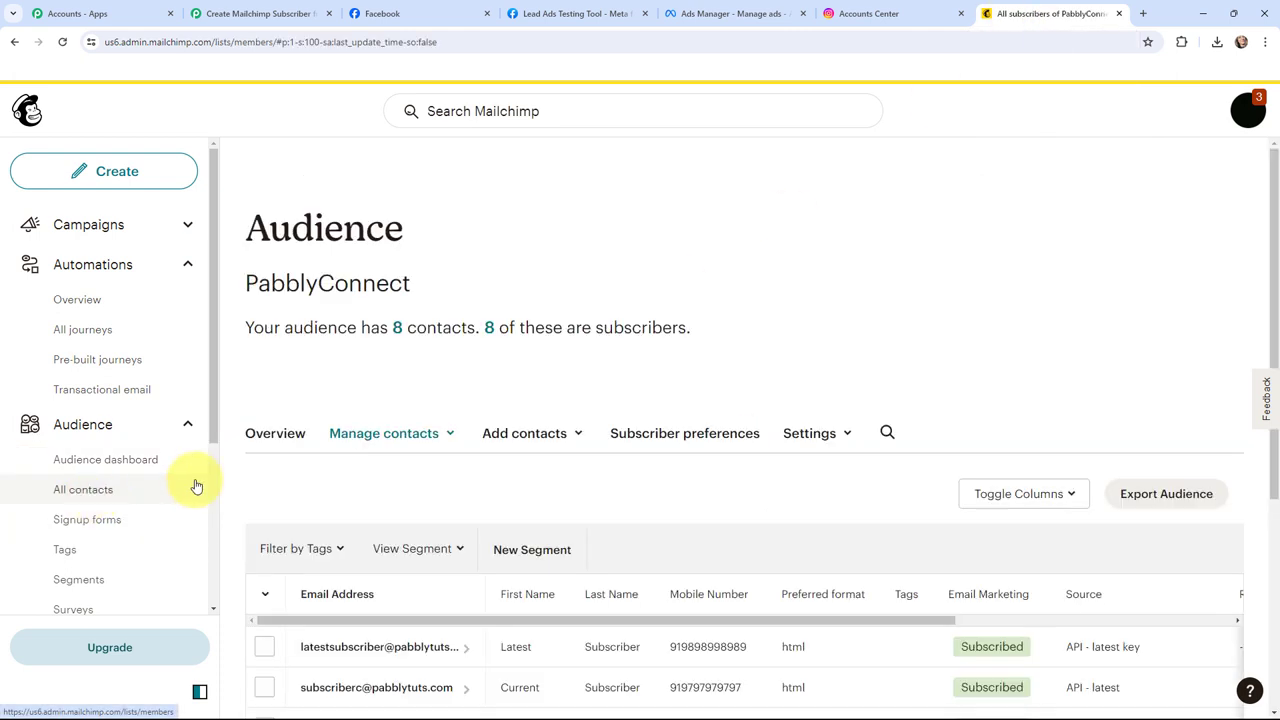
scroll(443, 443, "down", 1)
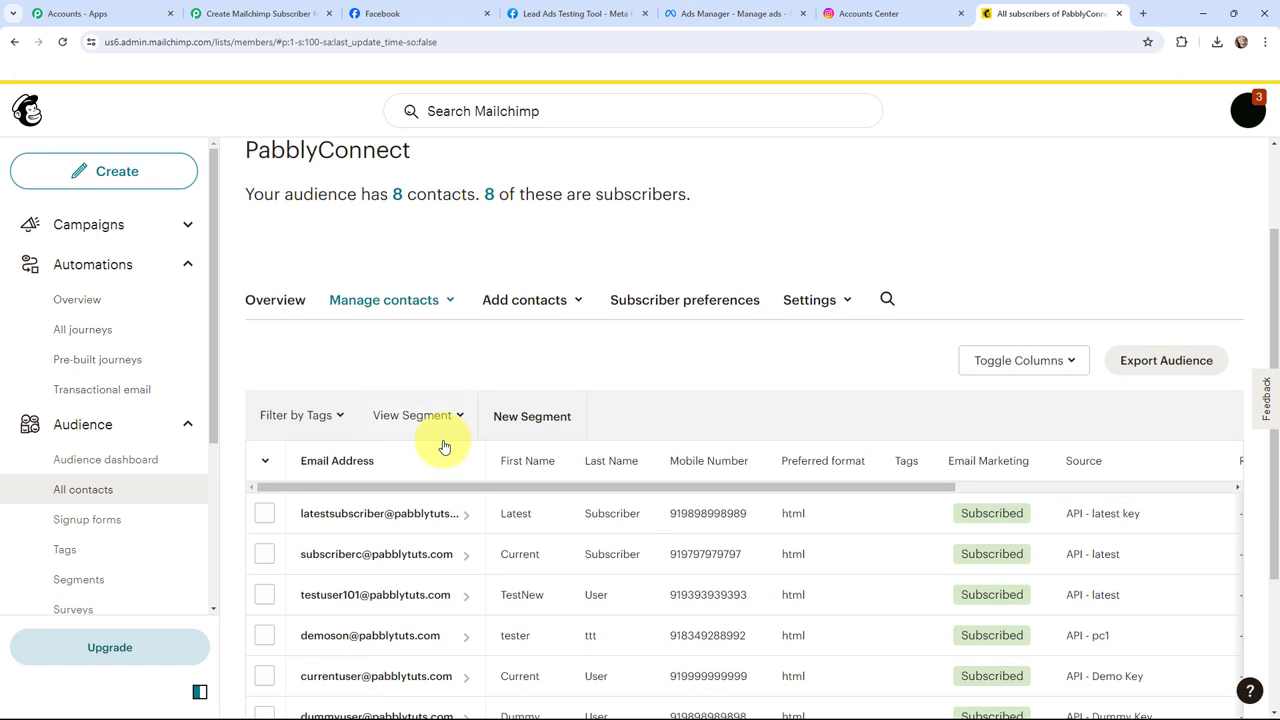
left_click(365, 513)
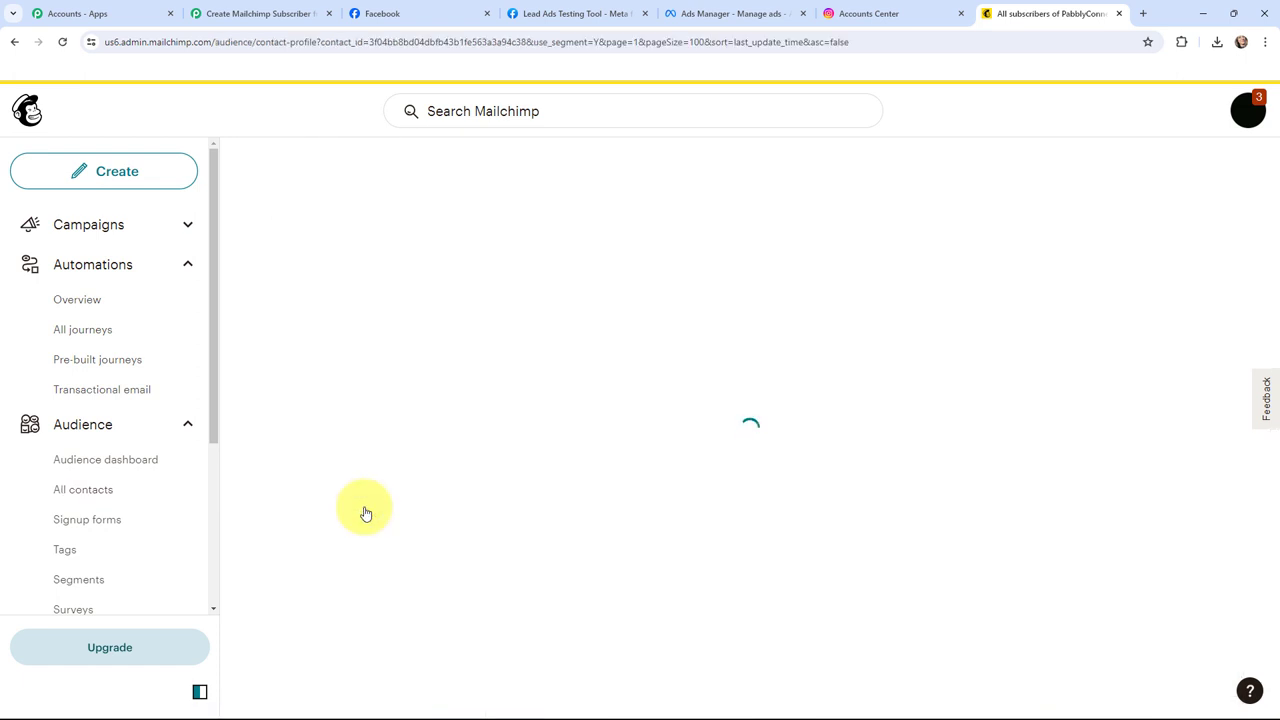